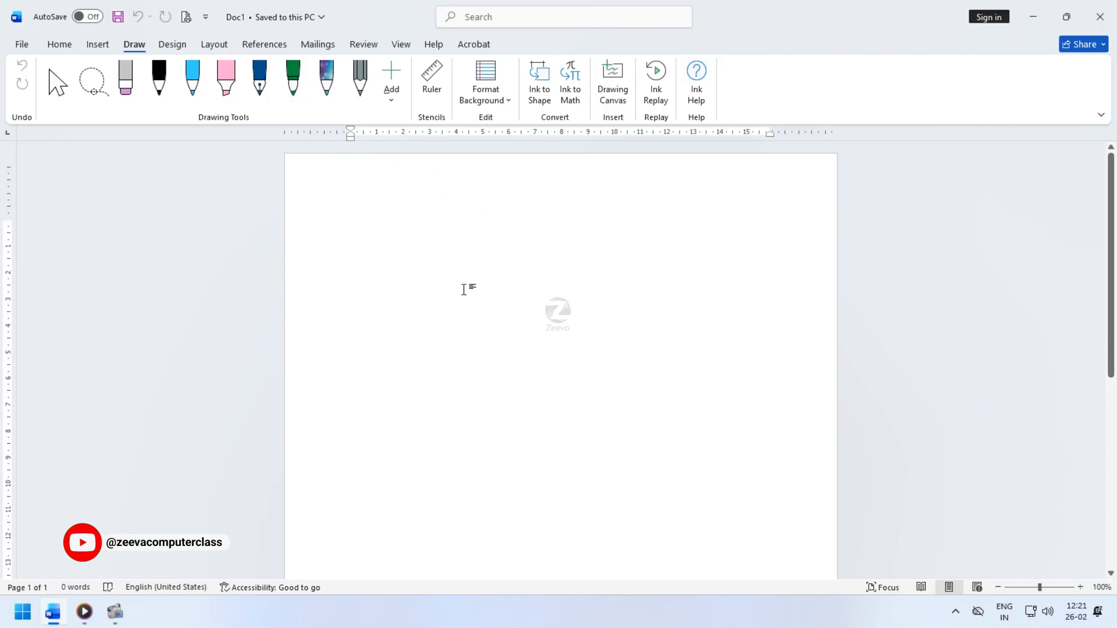
pyautogui.click(63, 46)
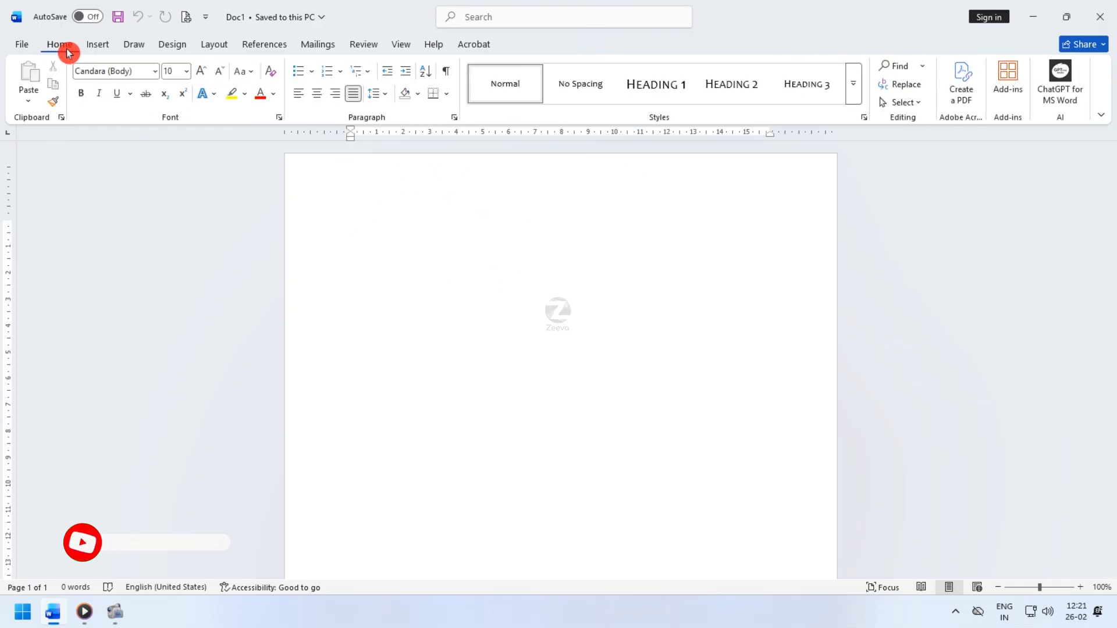
pyautogui.click(109, 53)
pyautogui.click(173, 50)
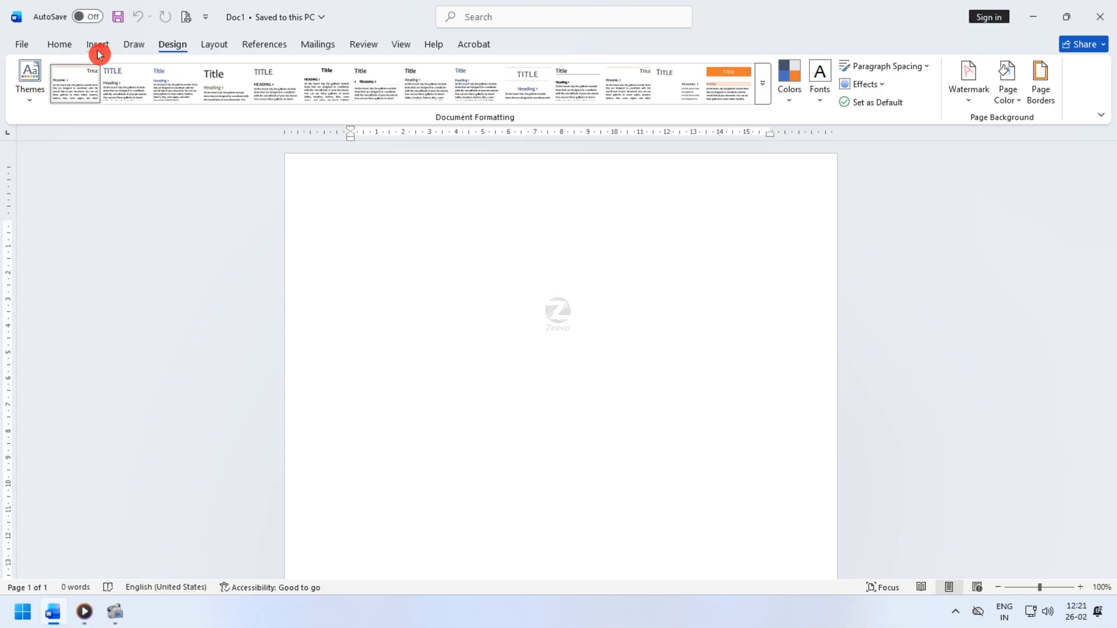
pyautogui.click(134, 47)
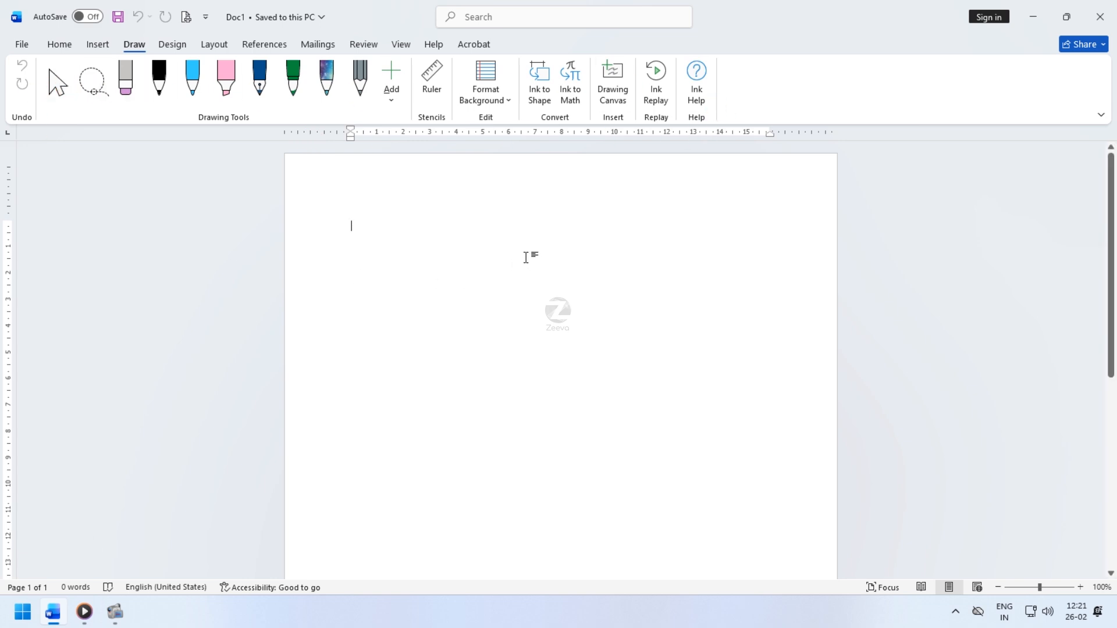
# - Fill the blank page with sample paragraphs using the =rand() function
pyautogui.write('=')
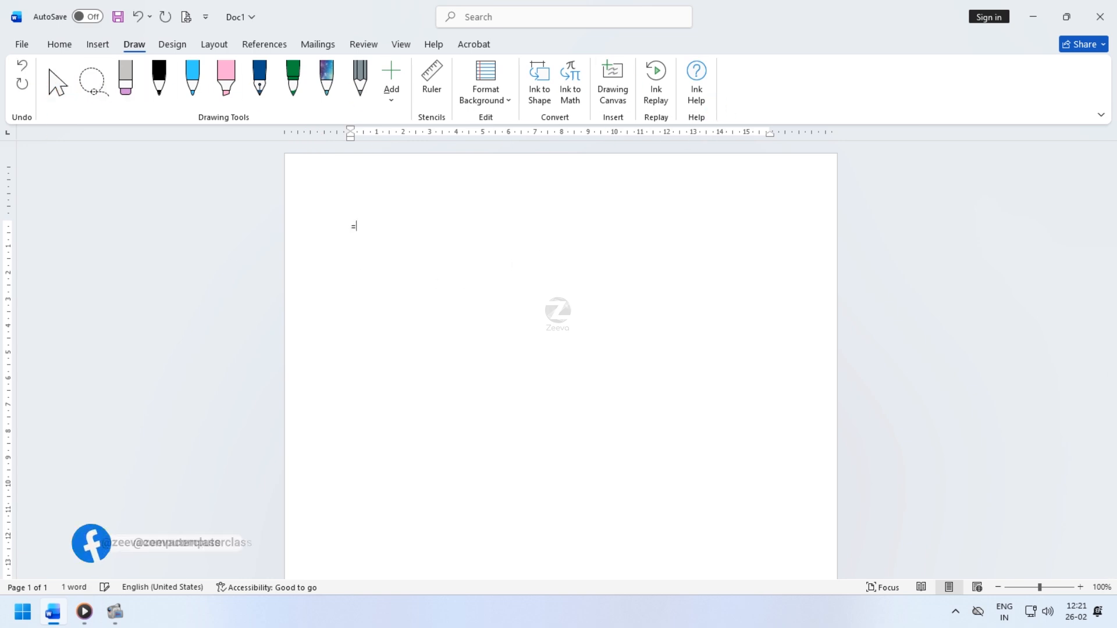
pyautogui.write('rand')
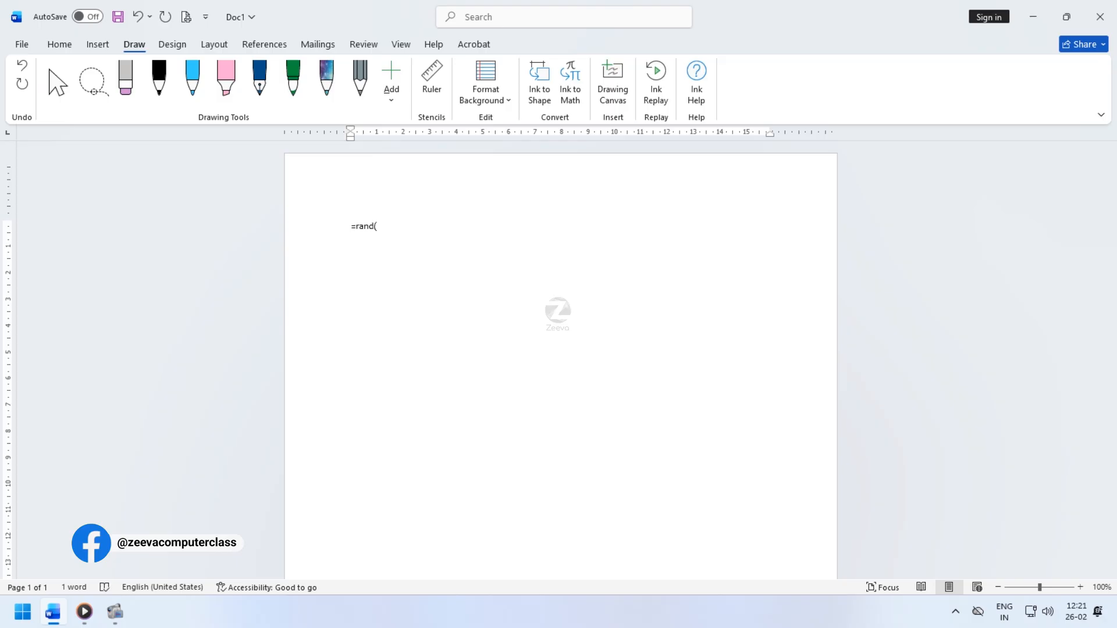
pyautogui.write('()')
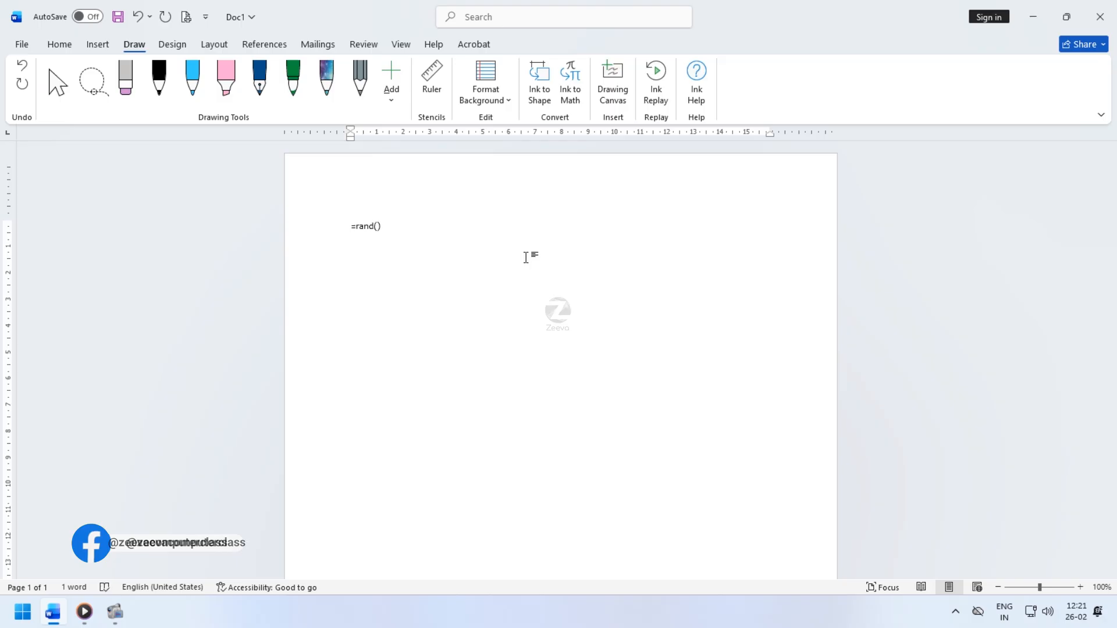
pyautogui.press('Return')
# - Enlarge the font of all the sample text by one size and deselect it
pyautogui.tripleClick(320, 227)
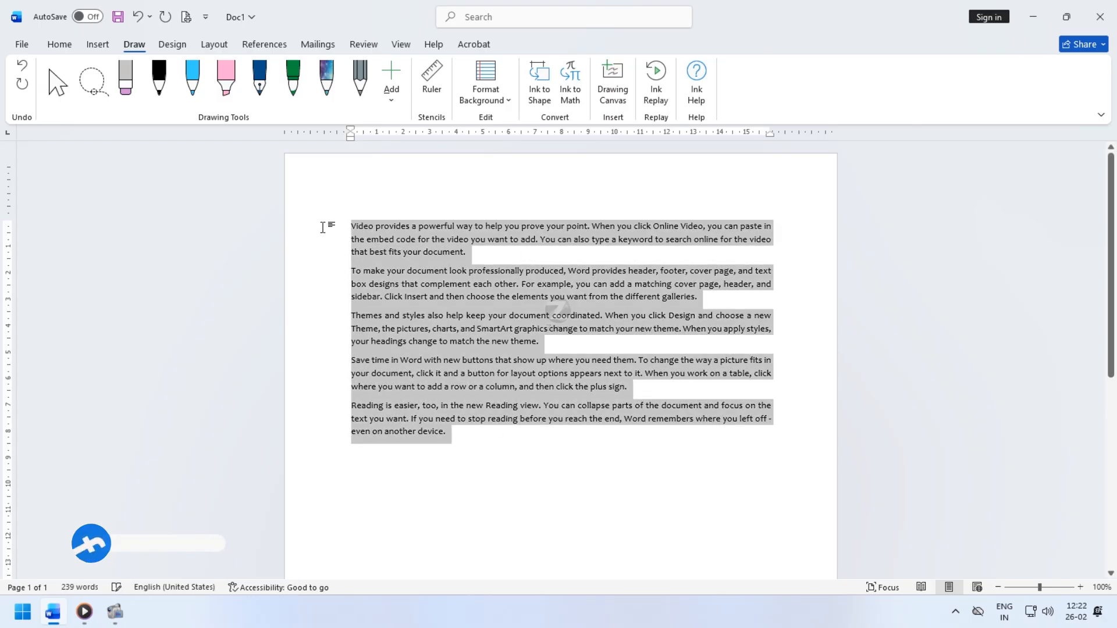
pyautogui.hotkey('ctrl', 'shift', '.')
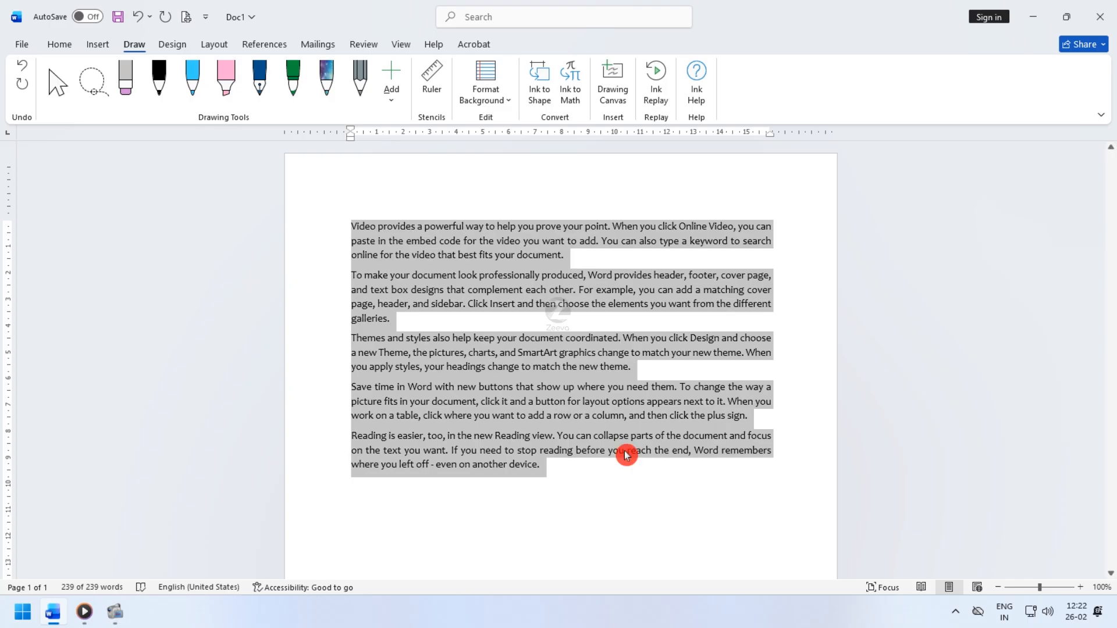
pyautogui.click(578, 518)
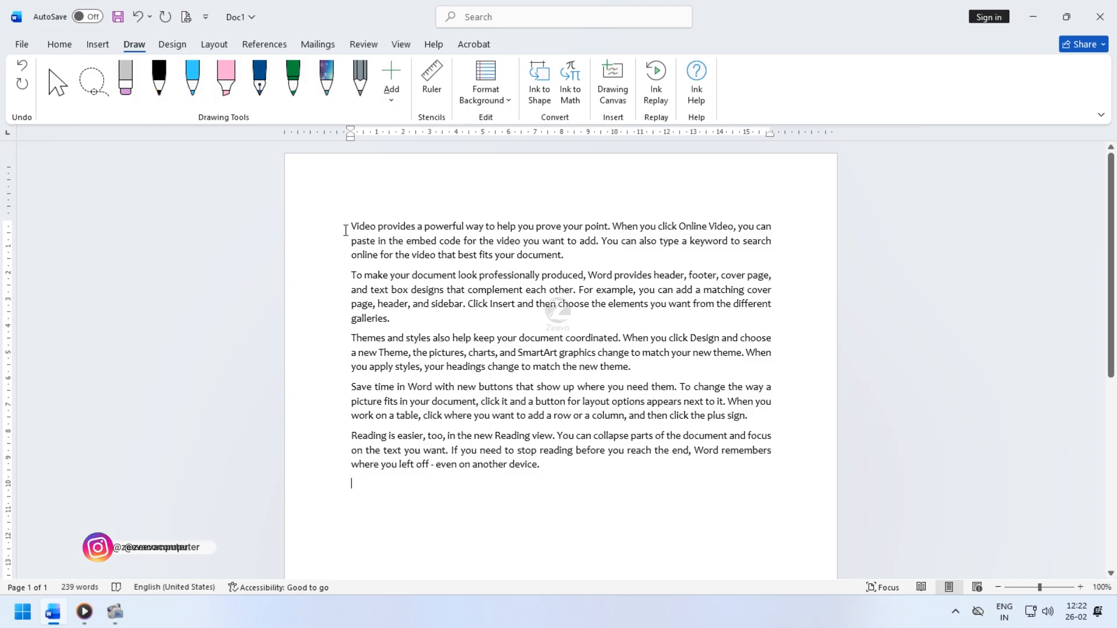
# - Underline "provides a powerful" in the first paragraph with the gray pencil
pyautogui.click(357, 89)
pyautogui.moveTo(415, 235); pyautogui.dragTo(423, 234)
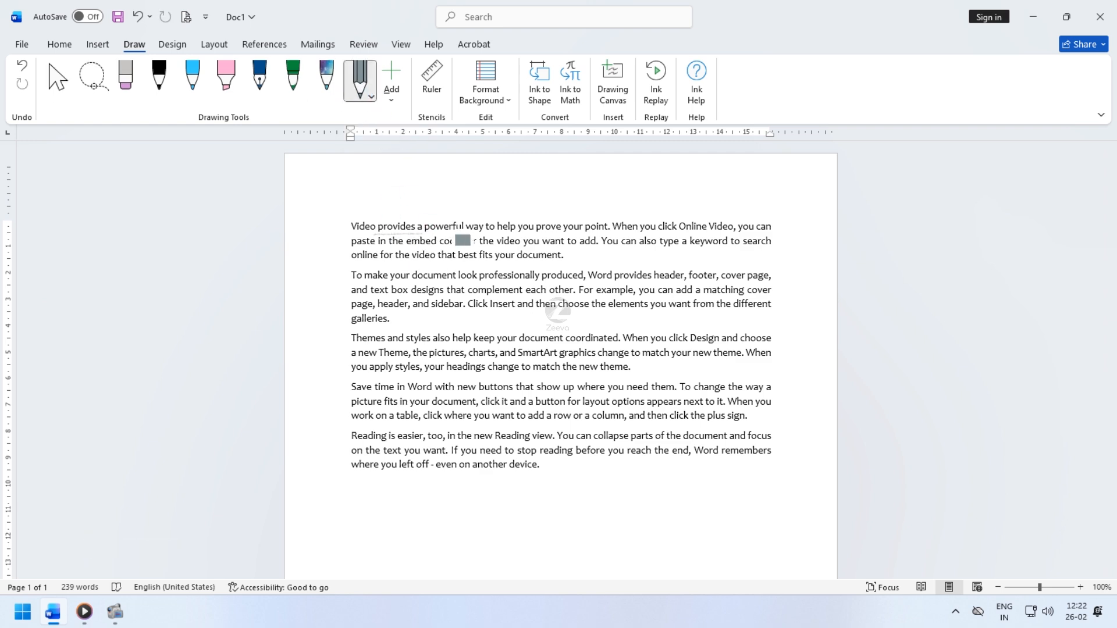
pyautogui.click(372, 98)
pyautogui.click(578, 250)
# - Change the pencil color to red and underline "prove your point" and "want to add" in the first paragraph
pyautogui.click(372, 98)
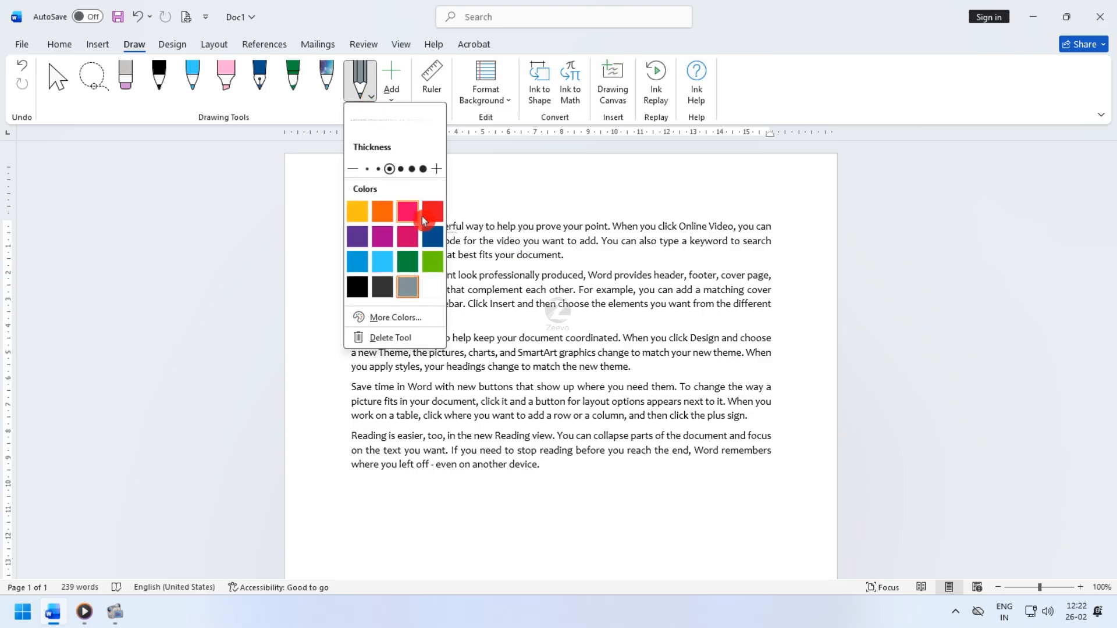
pyautogui.click(370, 98)
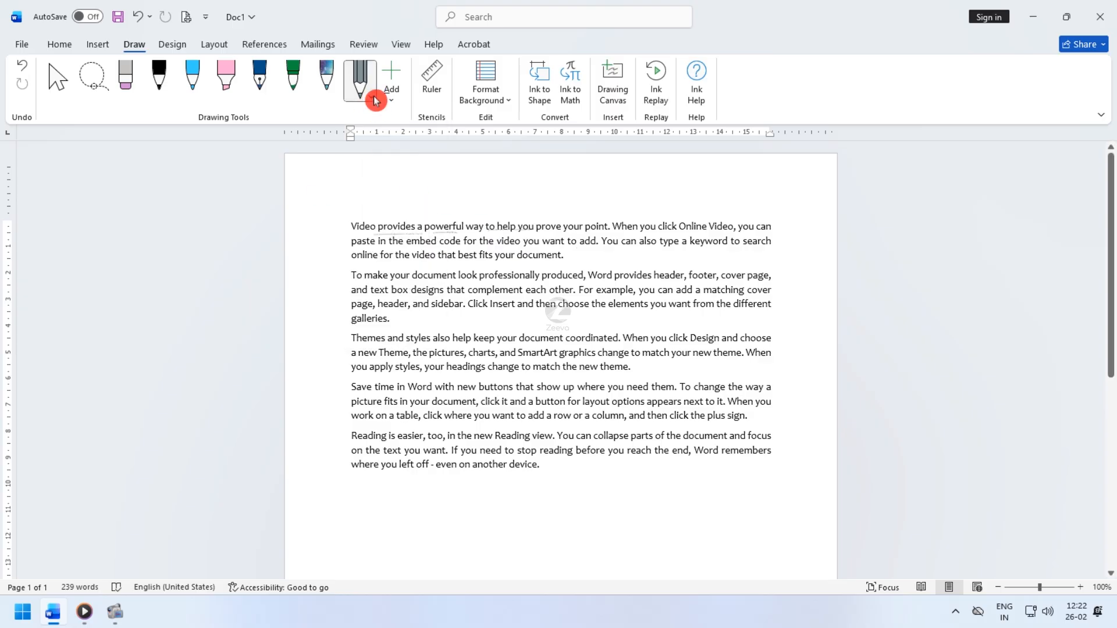
pyautogui.click(373, 98)
pyautogui.click(431, 209)
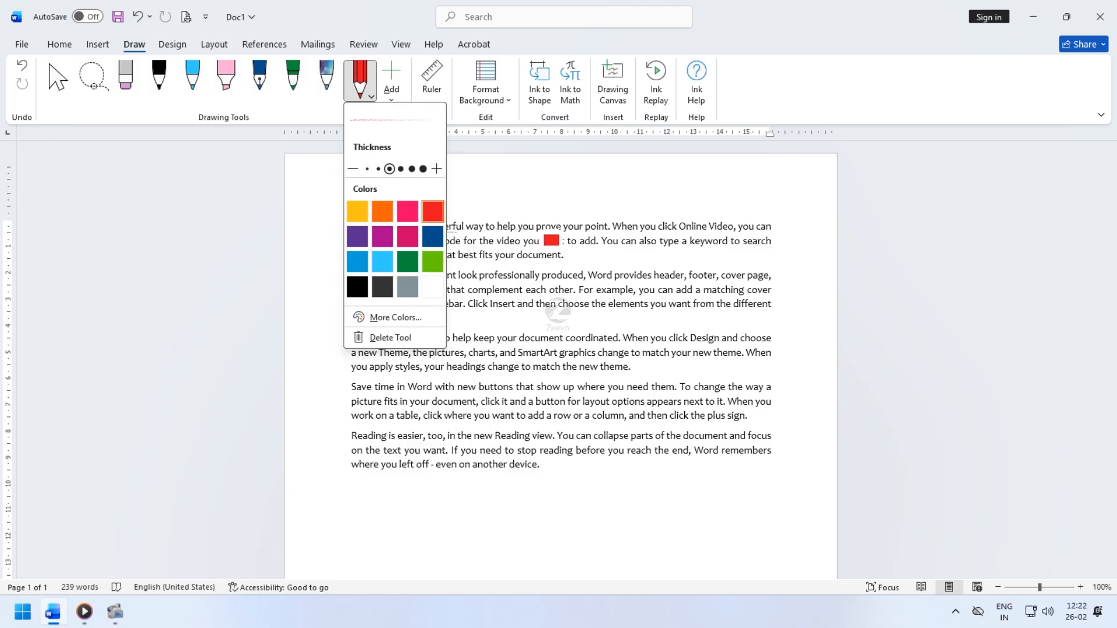
pyautogui.click(573, 242)
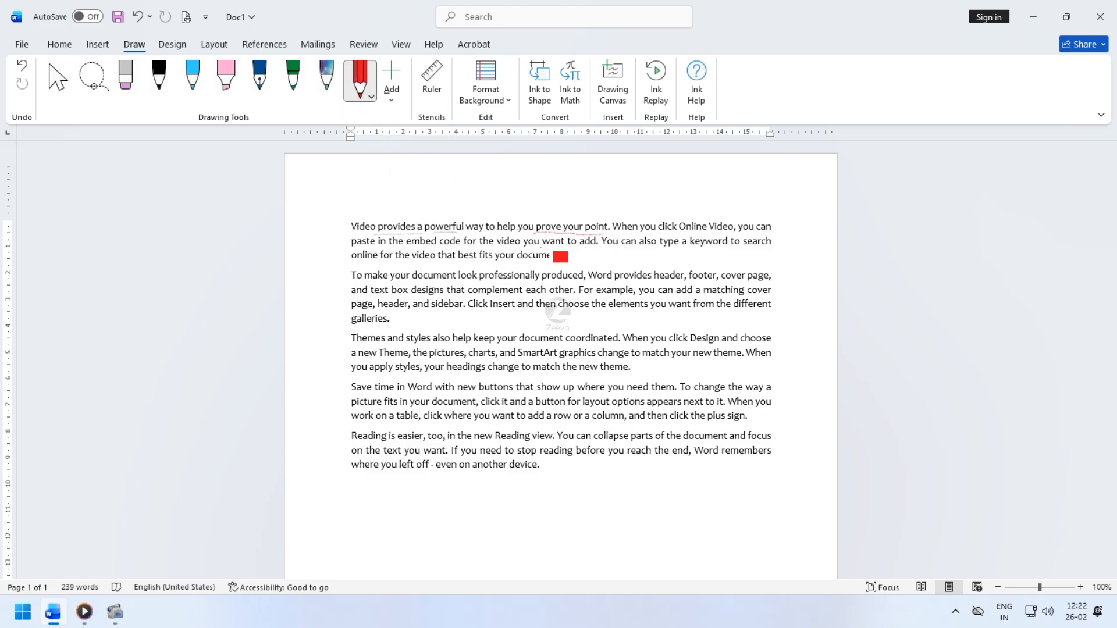
pyautogui.click(372, 96)
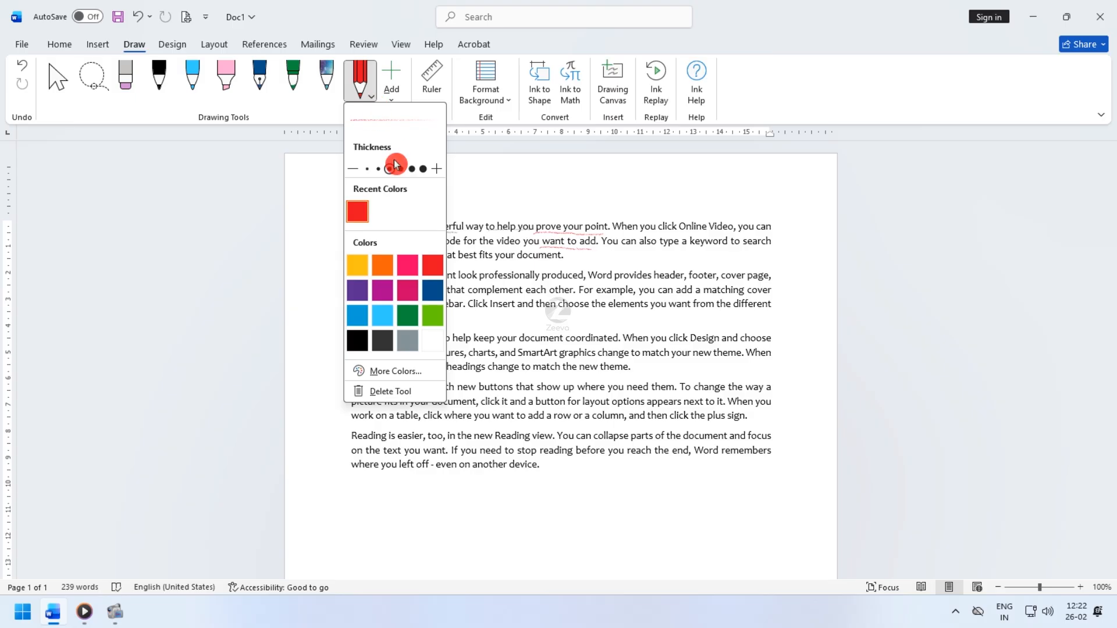
pyautogui.click(610, 286)
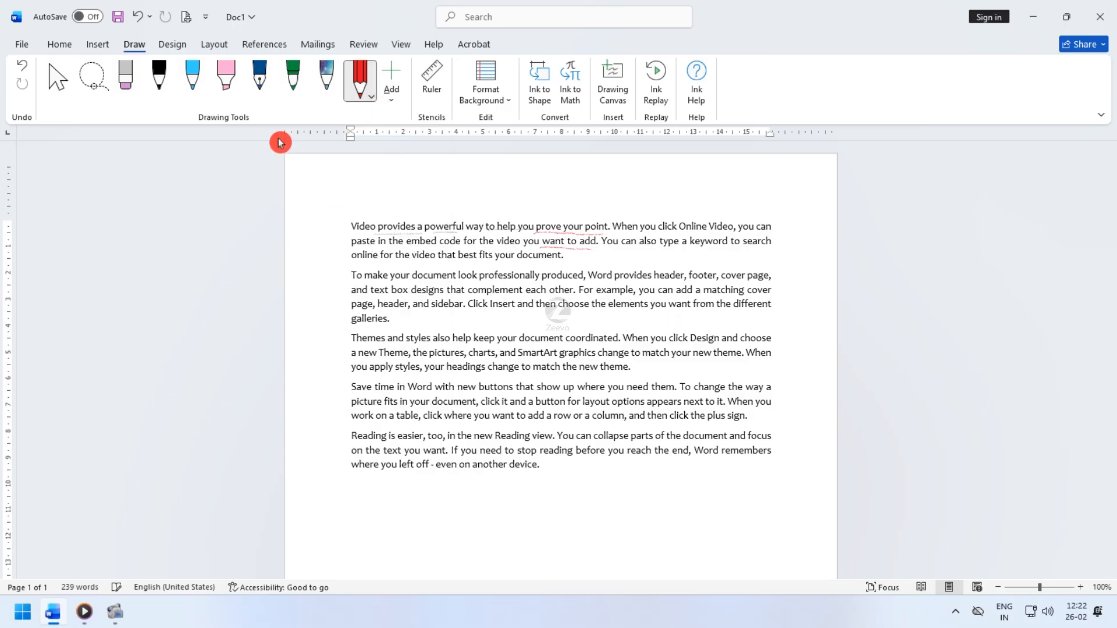
# - Recolor the black pen light blue and underline "also type a keyword" in the first paragraph
pyautogui.click(160, 86)
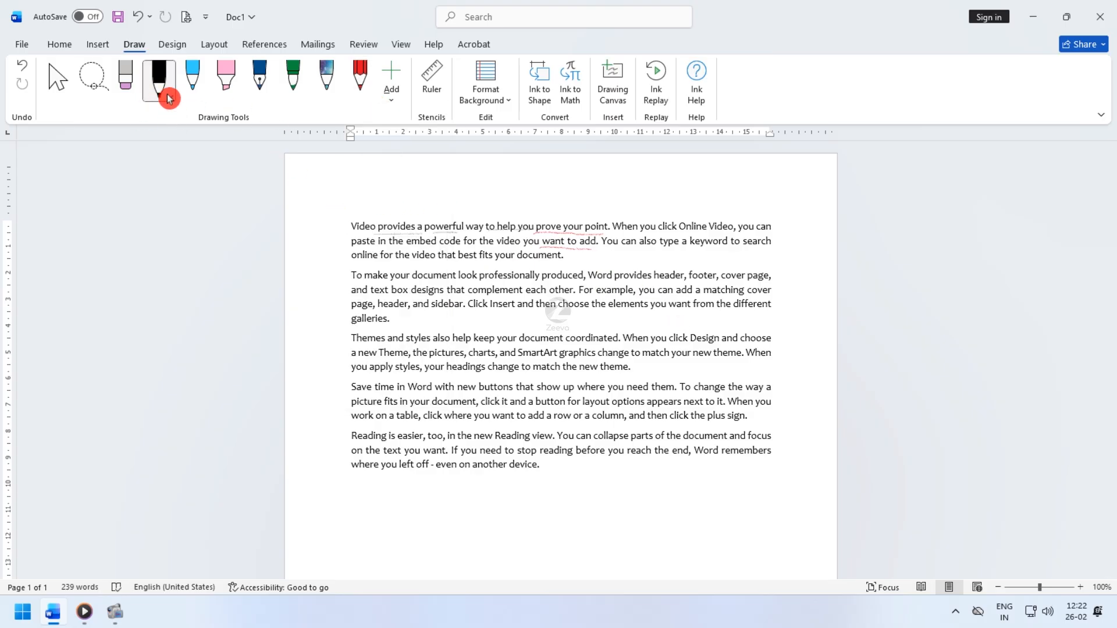
pyautogui.click(167, 97)
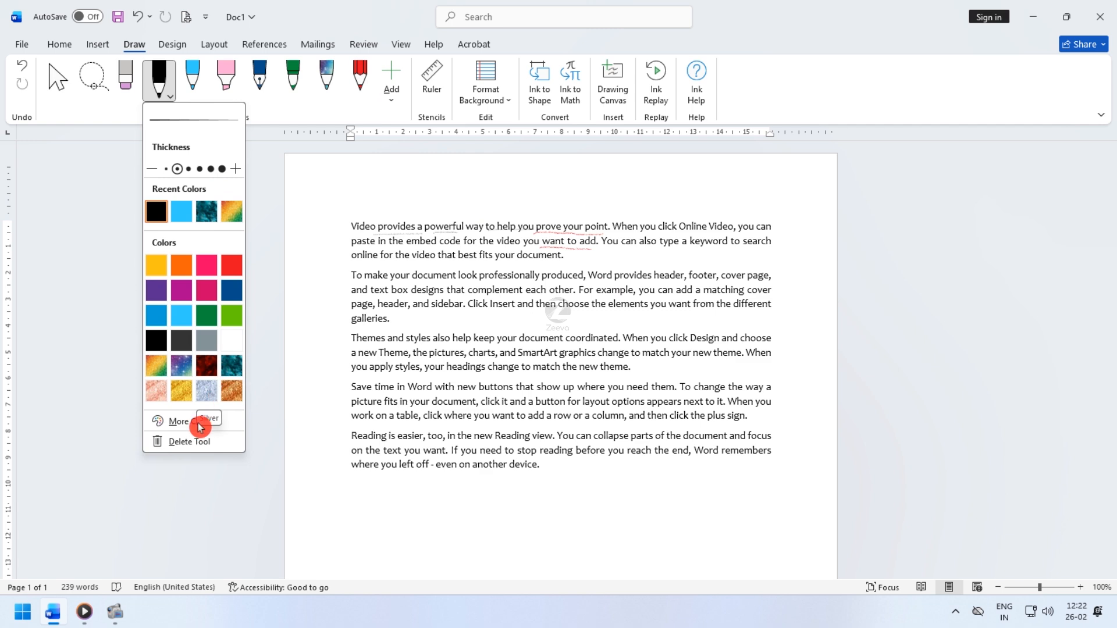
pyautogui.click(181, 211)
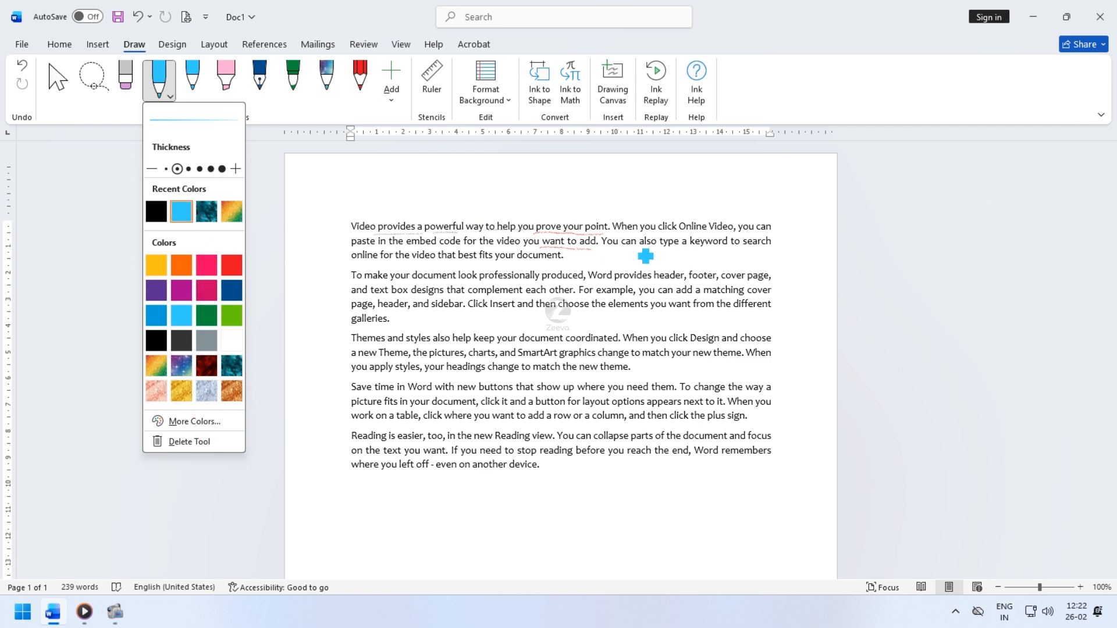
pyautogui.moveTo(638, 247); pyautogui.dragTo(701, 247)
# - Change that pen to the rainbow effect and underline "you want to add a row" in the fourth paragraph
pyautogui.click(160, 98)
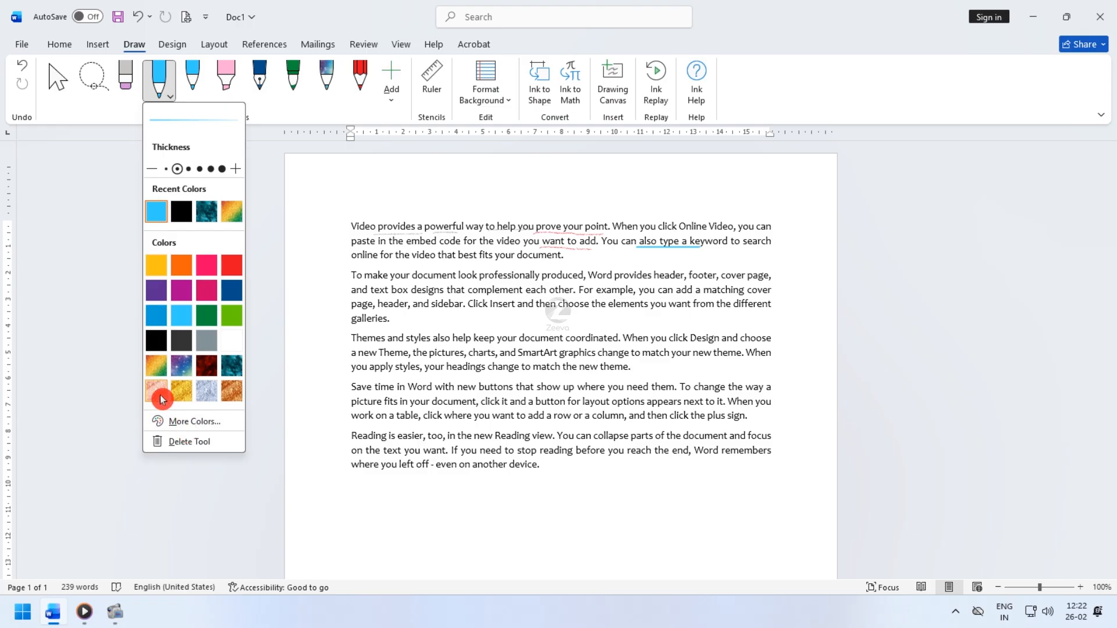
pyautogui.click(156, 367)
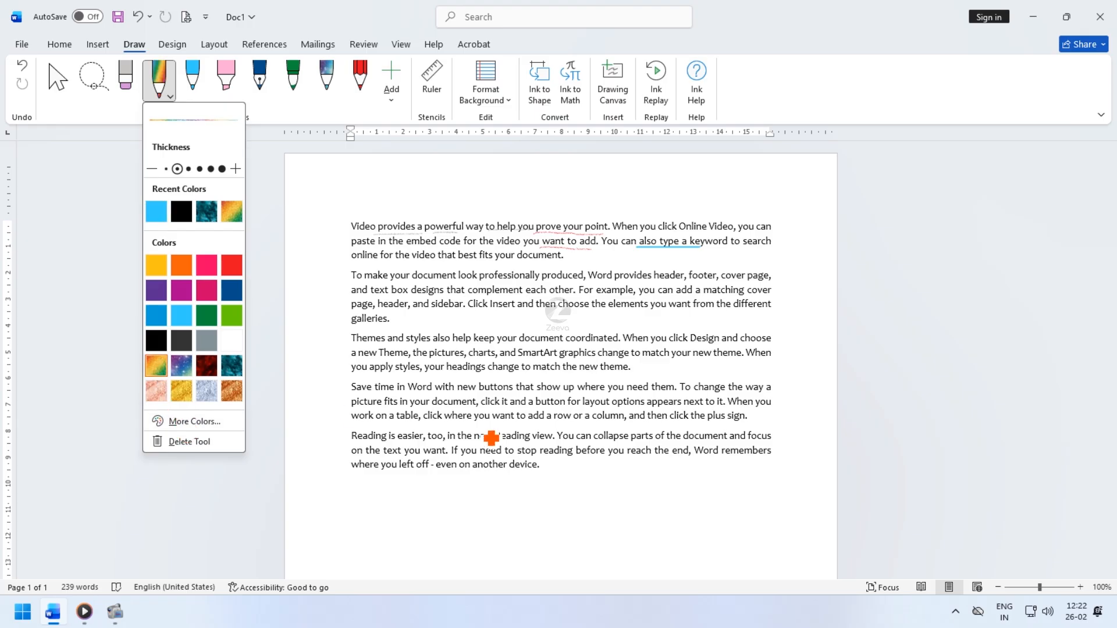
pyautogui.click(481, 432)
pyautogui.moveTo(471, 420); pyautogui.dragTo(573, 420)
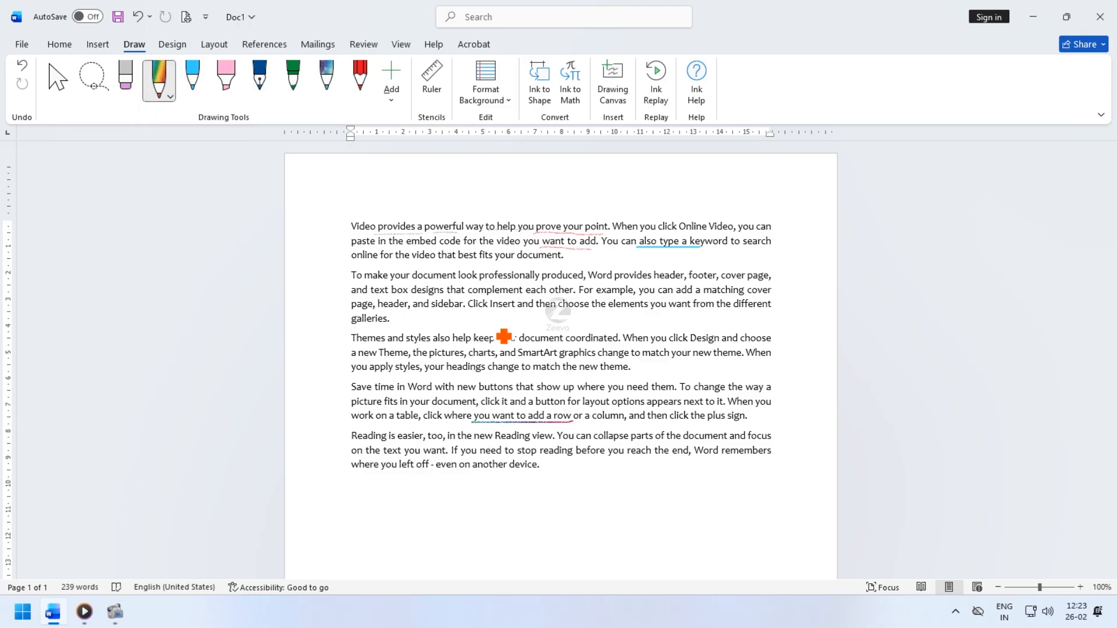
# - Set the rainbow pen to its greatest thickness and draw a short horizontal stroke after the end of the last paragraph
pyautogui.click(173, 100)
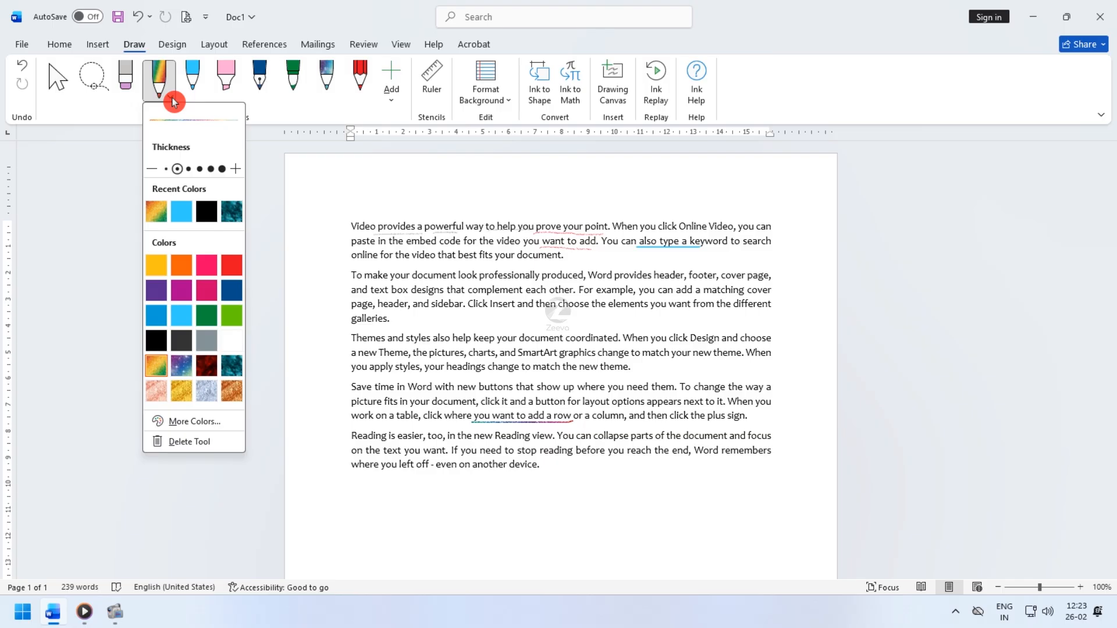
pyautogui.click(222, 169)
pyautogui.moveTo(552, 474); pyautogui.dragTo(633, 476)
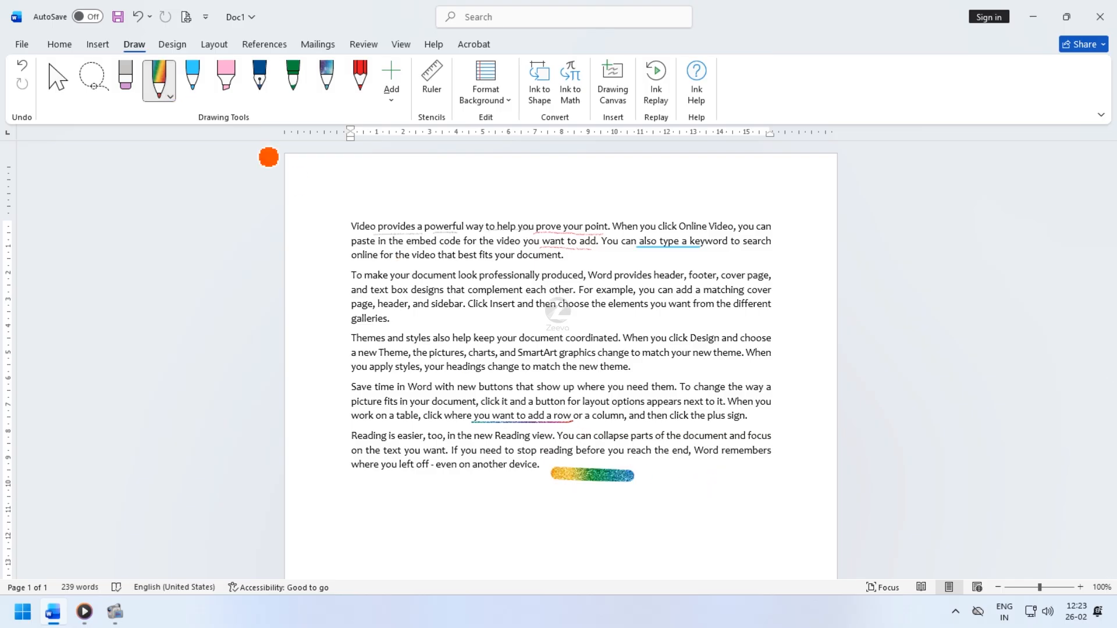
pyautogui.click(173, 99)
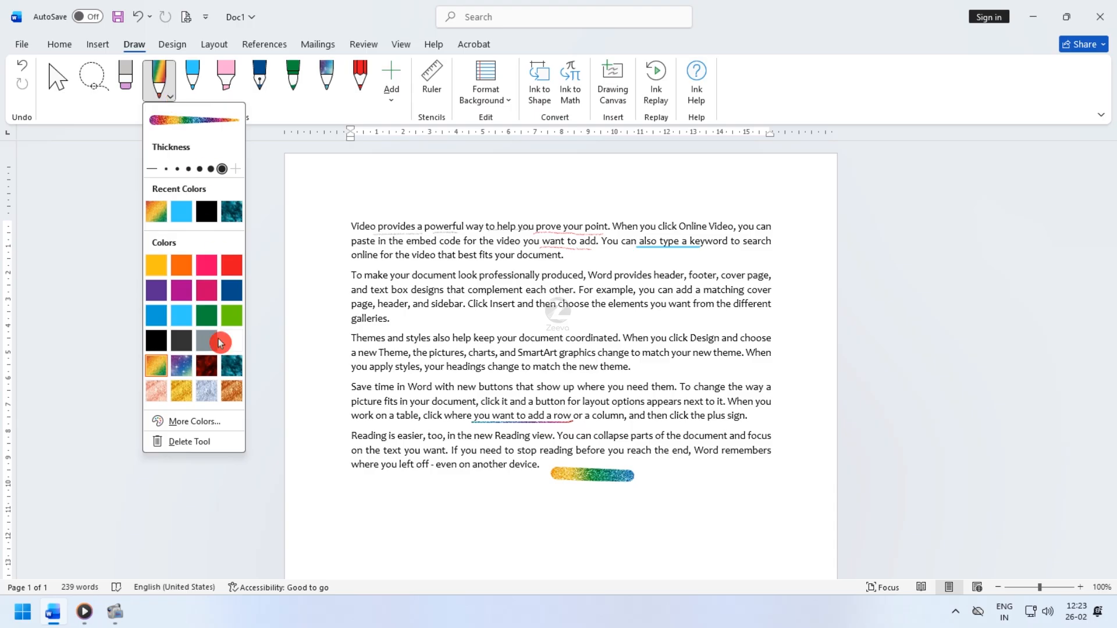
# - Draw light blue pen lines in the second paragraph at "produced, Word", "each other. For example" and "then choose the"
pyautogui.click(193, 81)
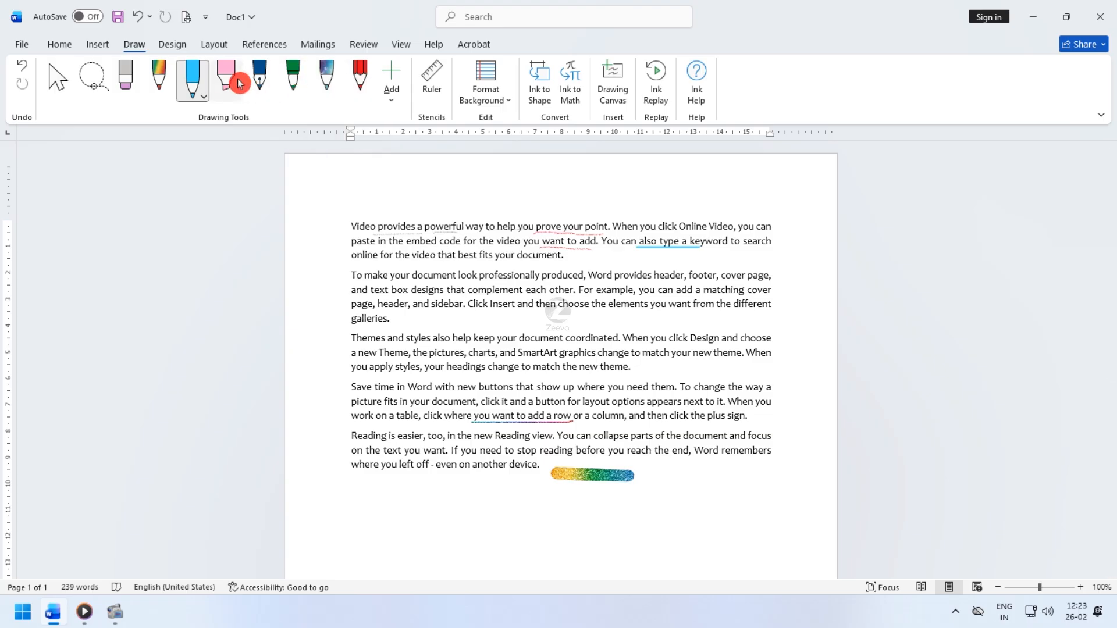
pyautogui.click(199, 97)
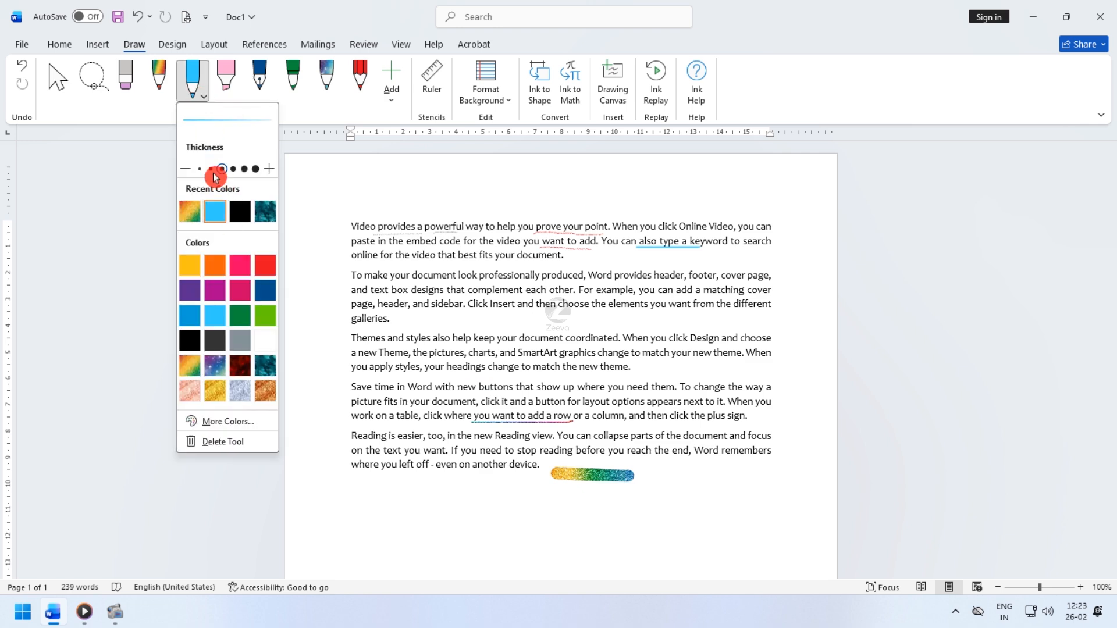
pyautogui.moveTo(535, 276); pyautogui.dragTo(609, 285)
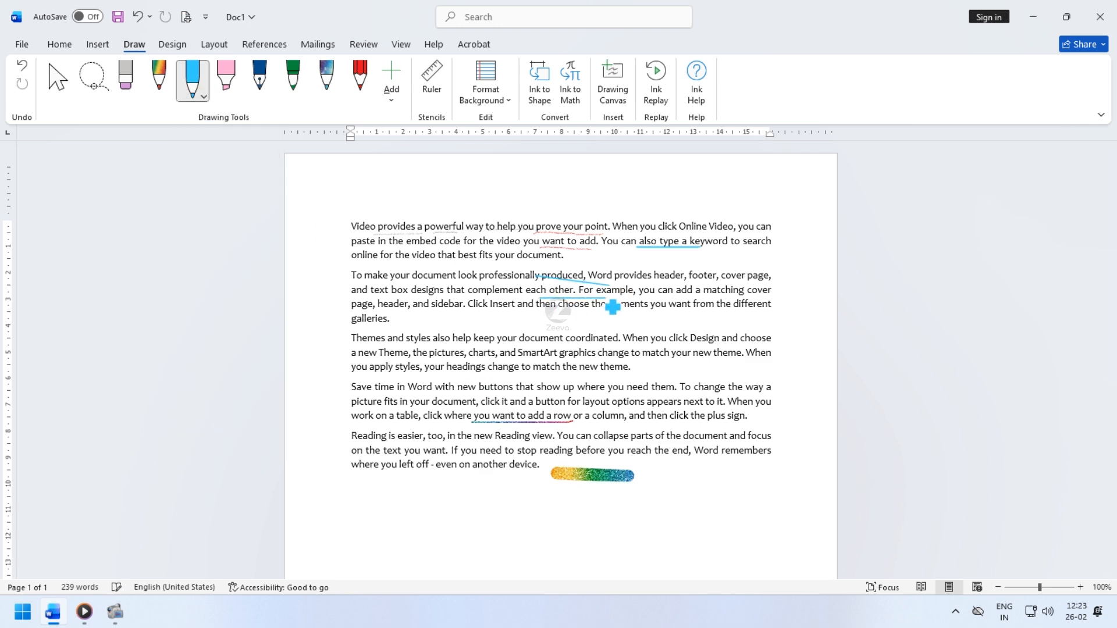
pyautogui.moveTo(527, 309); pyautogui.dragTo(607, 307)
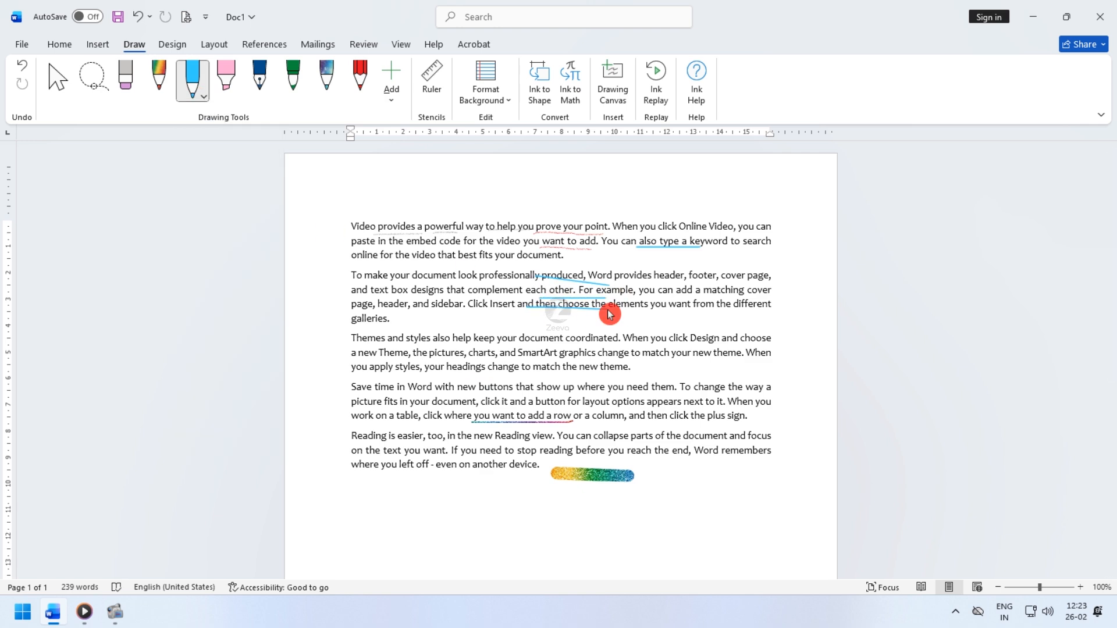
# - Make the light blue pen thicker and green, and underline "document" in the third paragraph
pyautogui.click(195, 93)
pyautogui.click(233, 169)
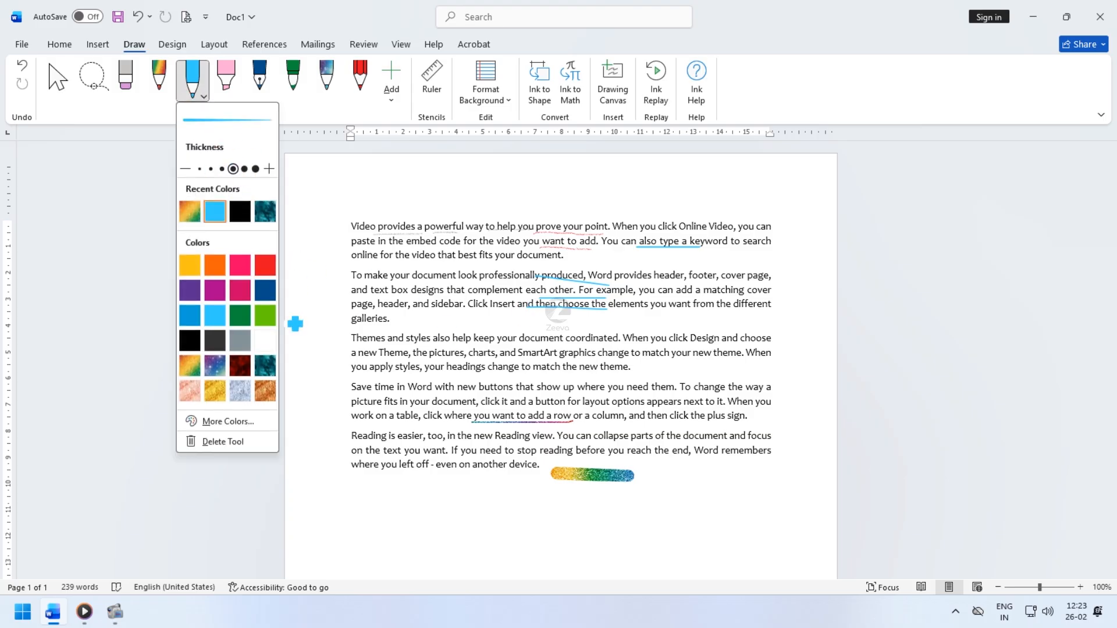
pyautogui.click(251, 326)
pyautogui.moveTo(516, 342); pyautogui.dragTo(574, 340)
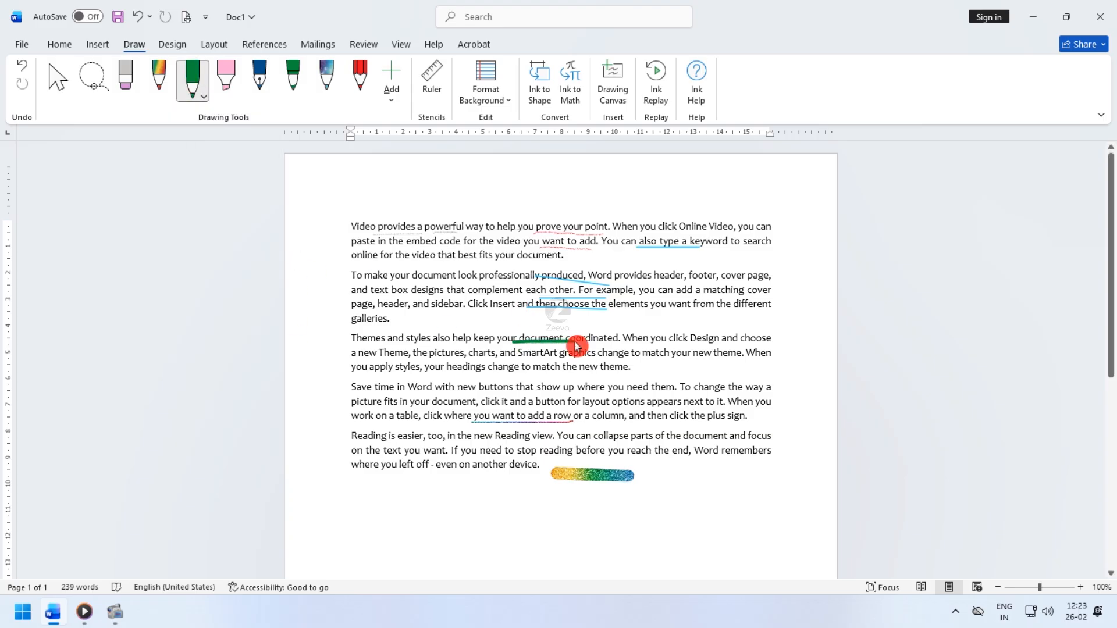
pyautogui.click(200, 110)
pyautogui.click(196, 96)
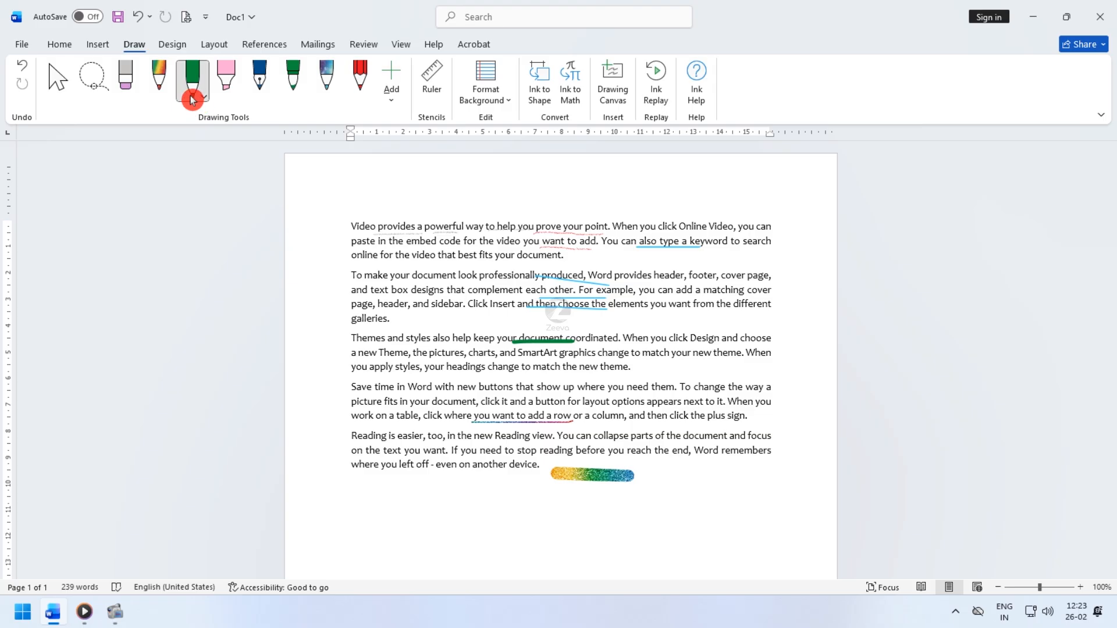
# - With the other green pen, underline "styles, your headings" in the third paragraph and draw a freehand scribble below the last paragraph
pyautogui.click(259, 91)
pyautogui.click(291, 84)
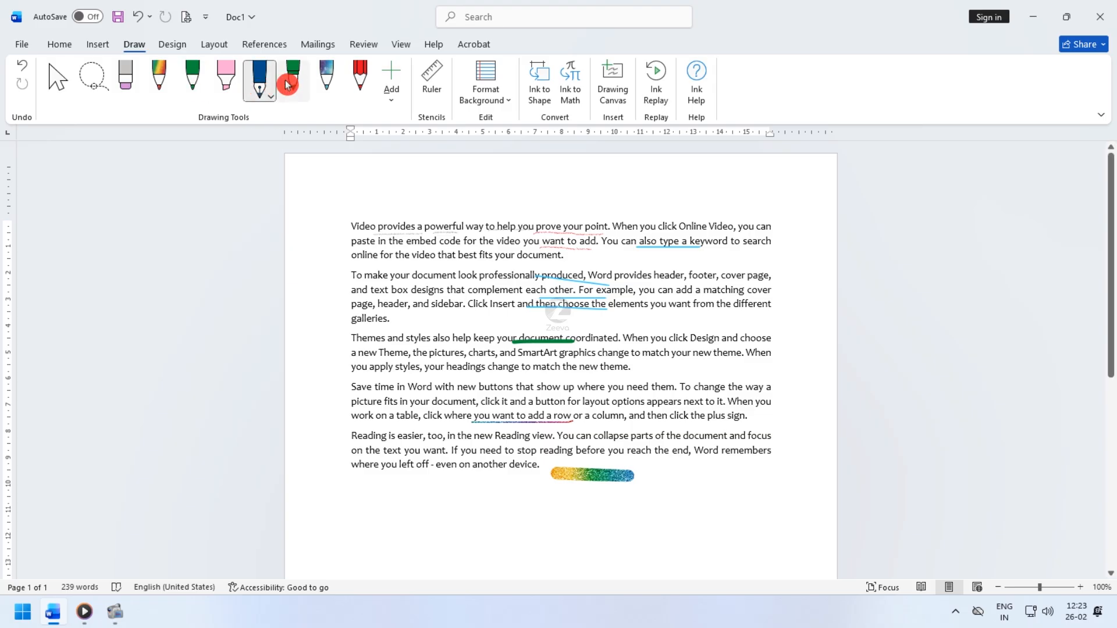
pyautogui.moveTo(407, 372); pyautogui.dragTo(470, 371)
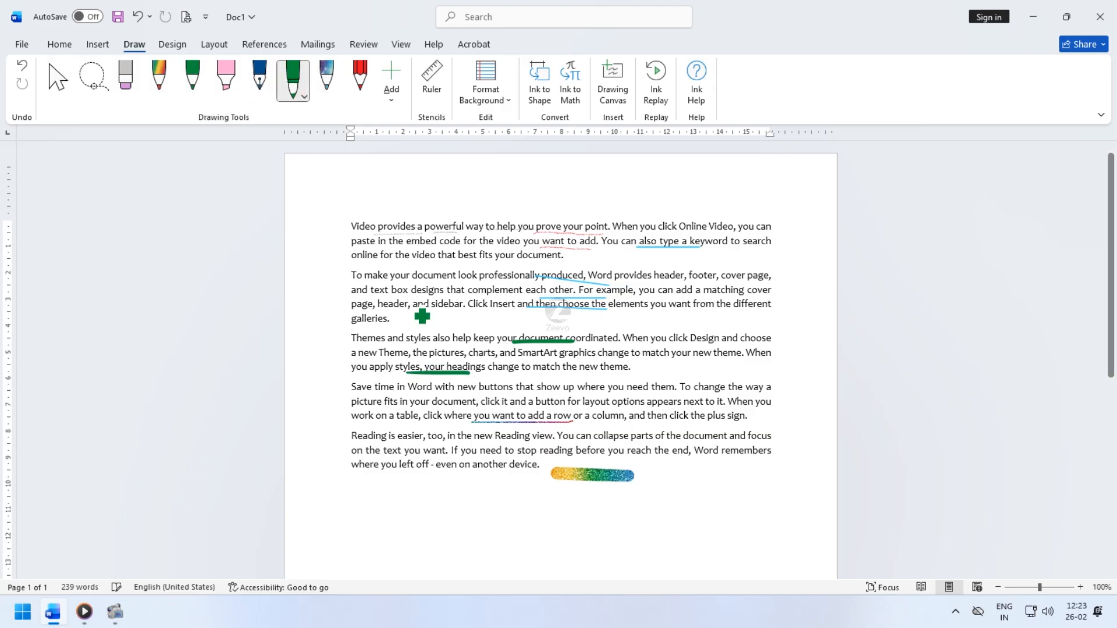
pyautogui.moveTo(389, 486)
pyautogui.mouseDown()
pyautogui.moveTo(387, 503)
pyautogui.moveTo(453, 515)
pyautogui.mouseUp()
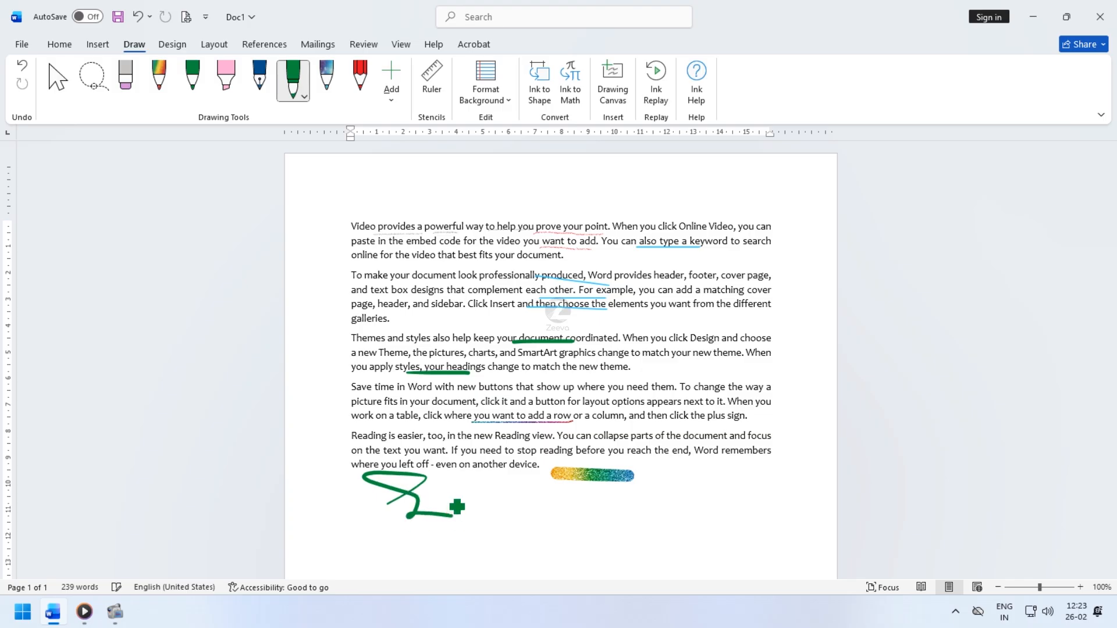
# - Recolor the selected green pen pink and underline "you need them" in the fourth paragraph
pyautogui.click(292, 99)
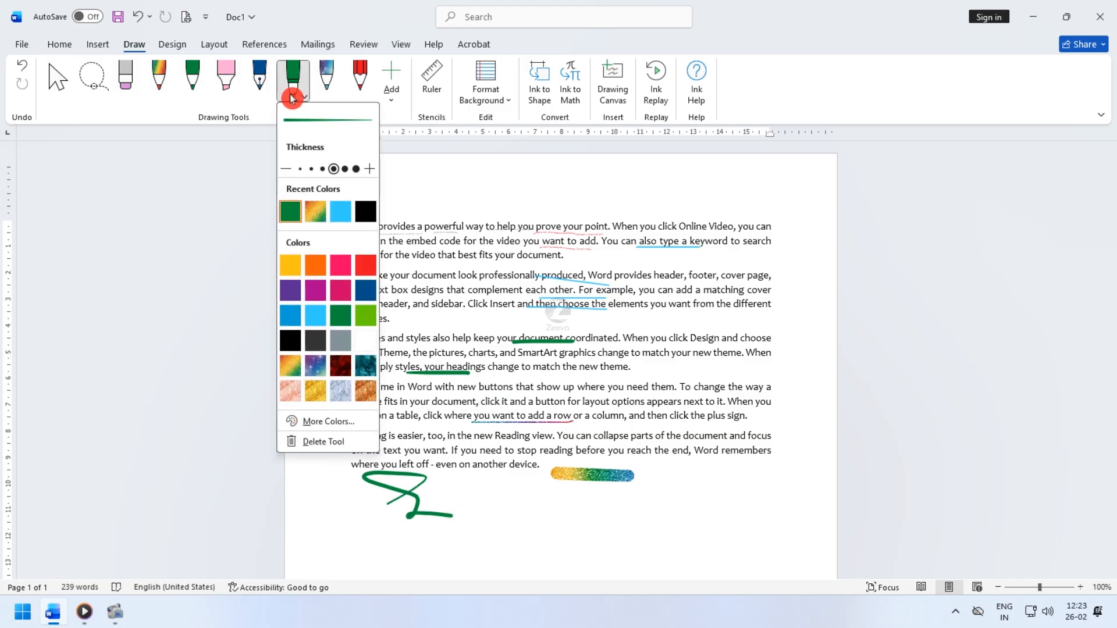
pyautogui.click(341, 267)
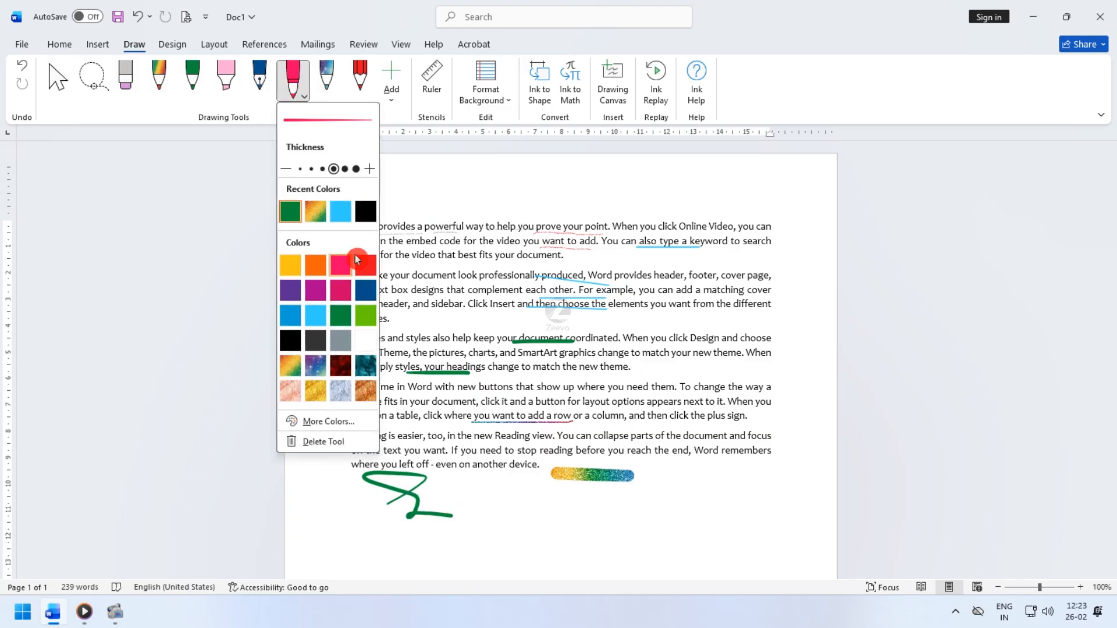
pyautogui.click(391, 88)
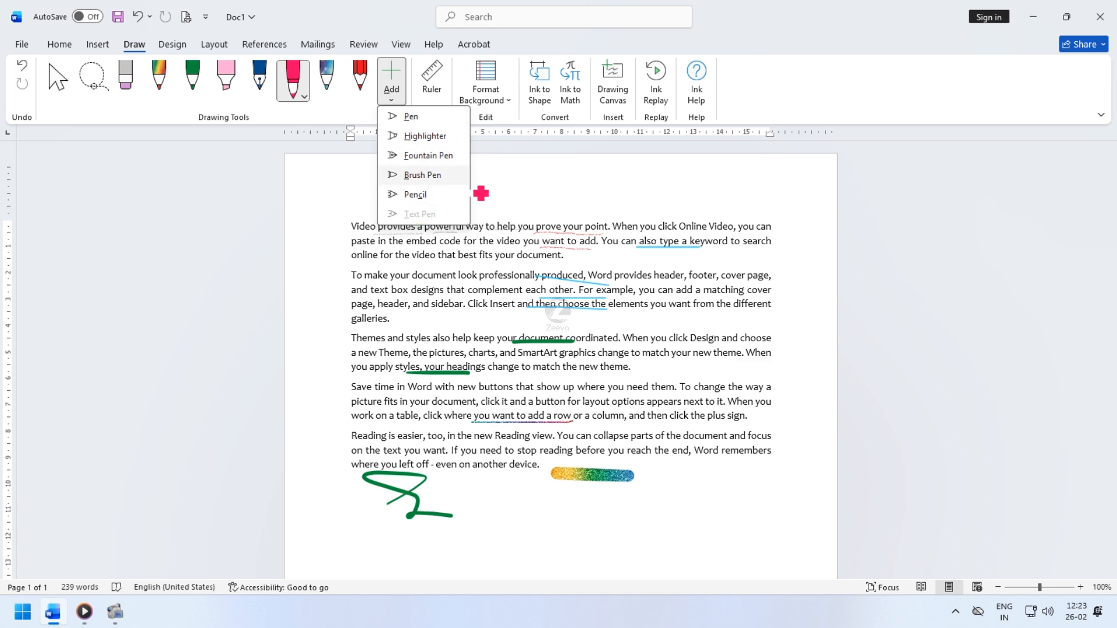
pyautogui.moveTo(601, 393); pyautogui.dragTo(661, 394)
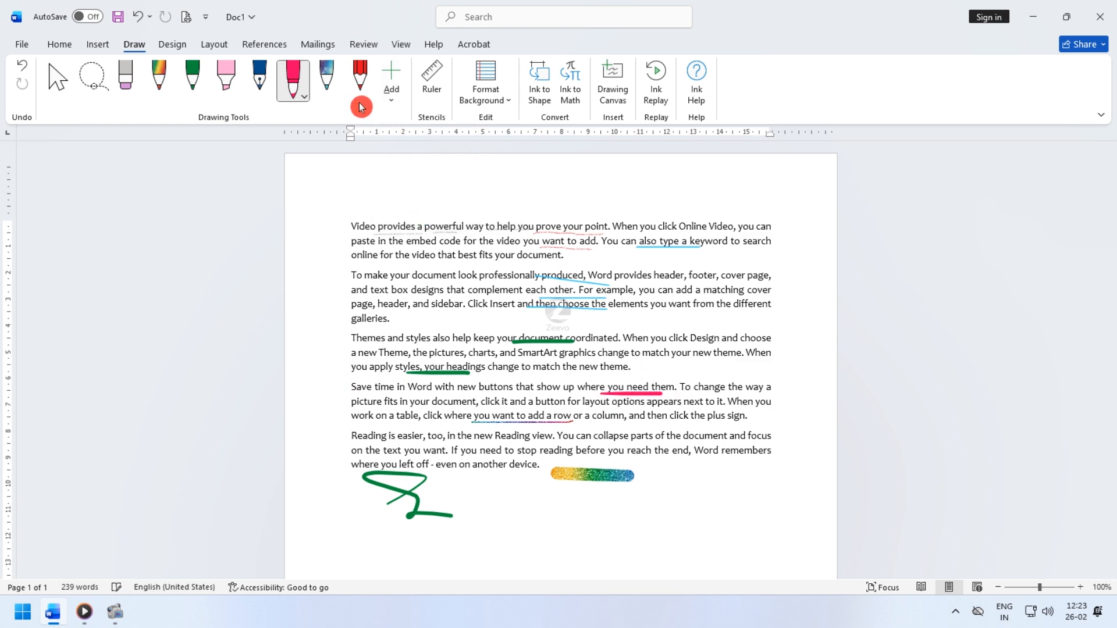
# - Draw red pencil lines under "fits your document" and "sidebar", and underline "header" in the second paragraph with the pink pen
pyautogui.click(360, 80)
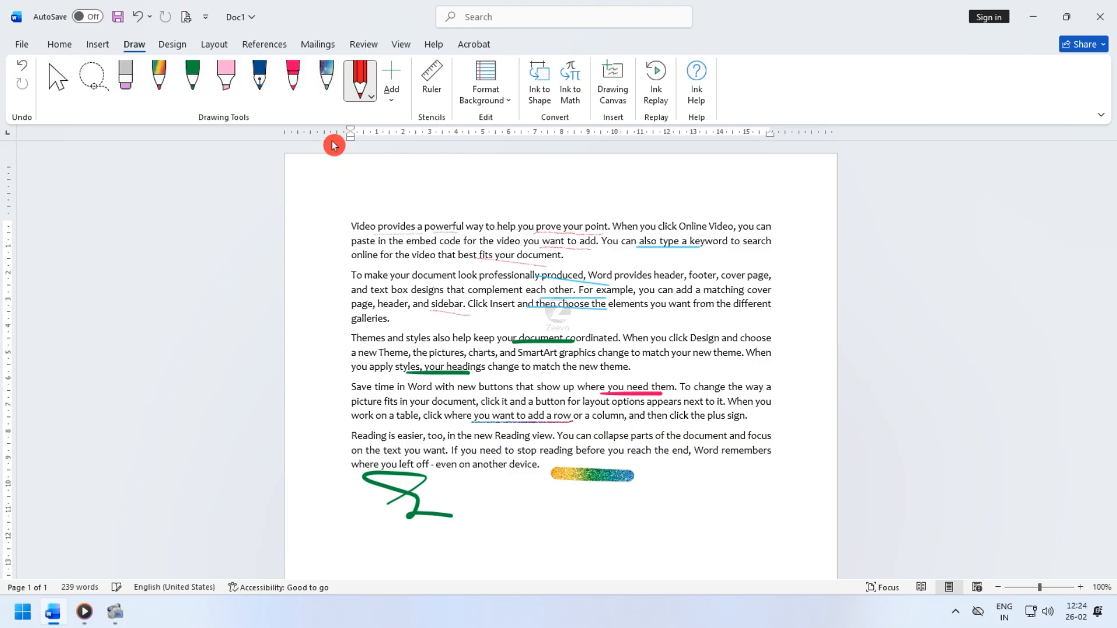
pyautogui.click(293, 80)
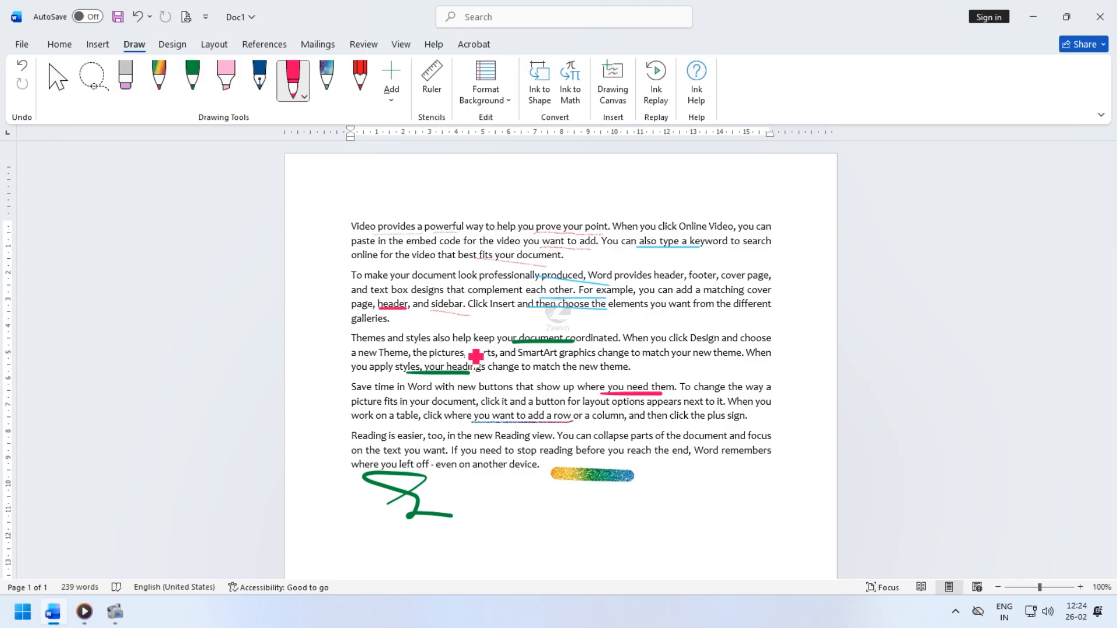
# - Set the green pen to its greatest thickness and draw a stroke over "embed" in the first paragraph
pyautogui.click(257, 94)
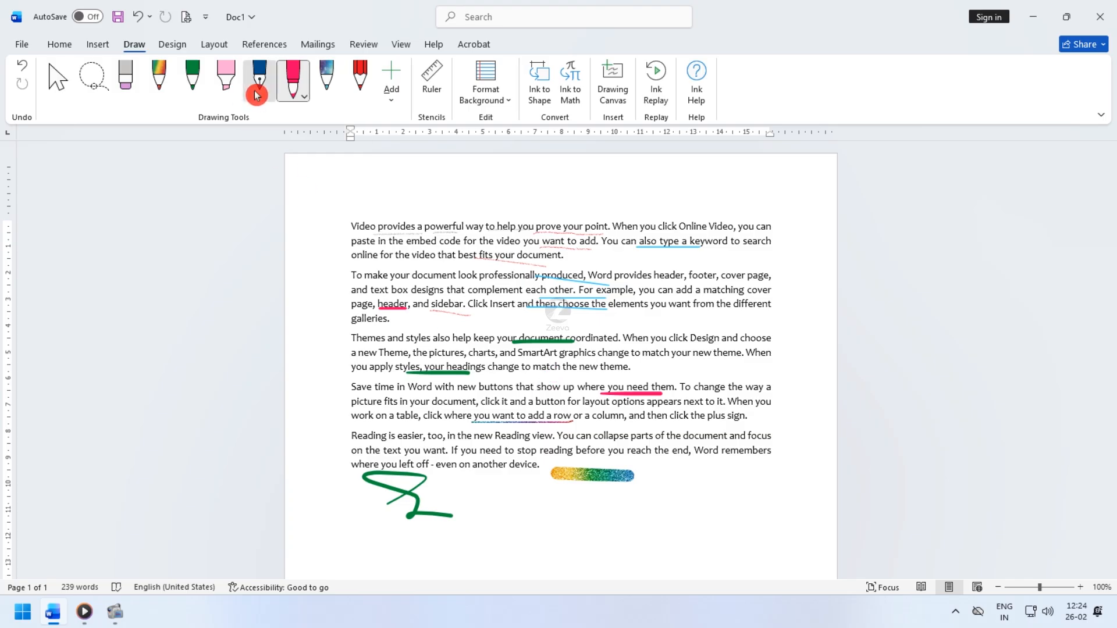
pyautogui.click(192, 95)
pyautogui.click(203, 95)
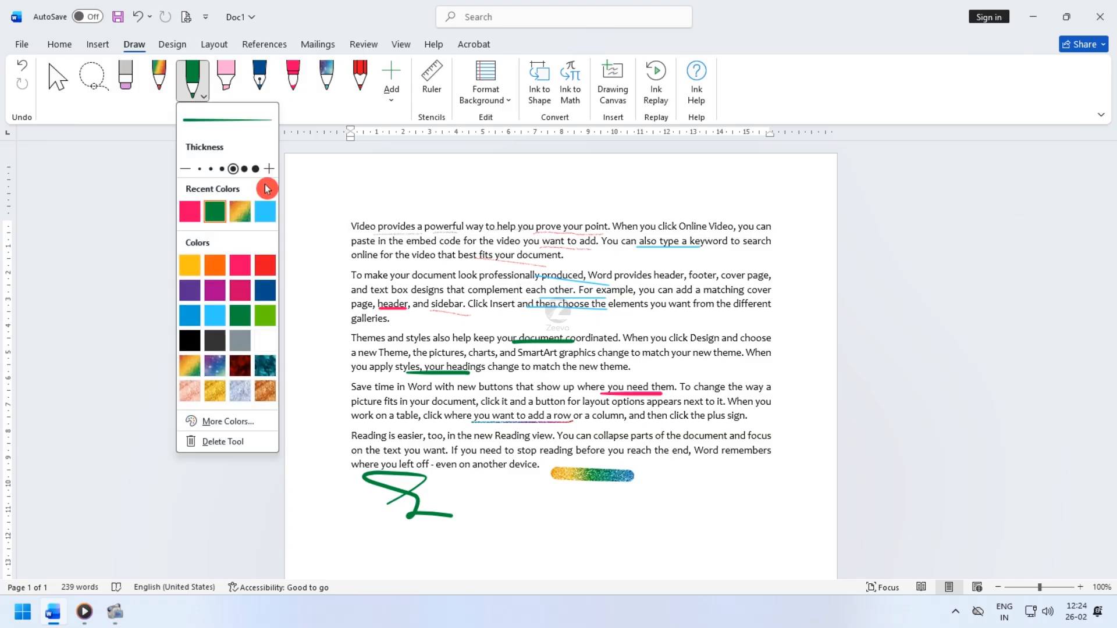
pyautogui.click(255, 169)
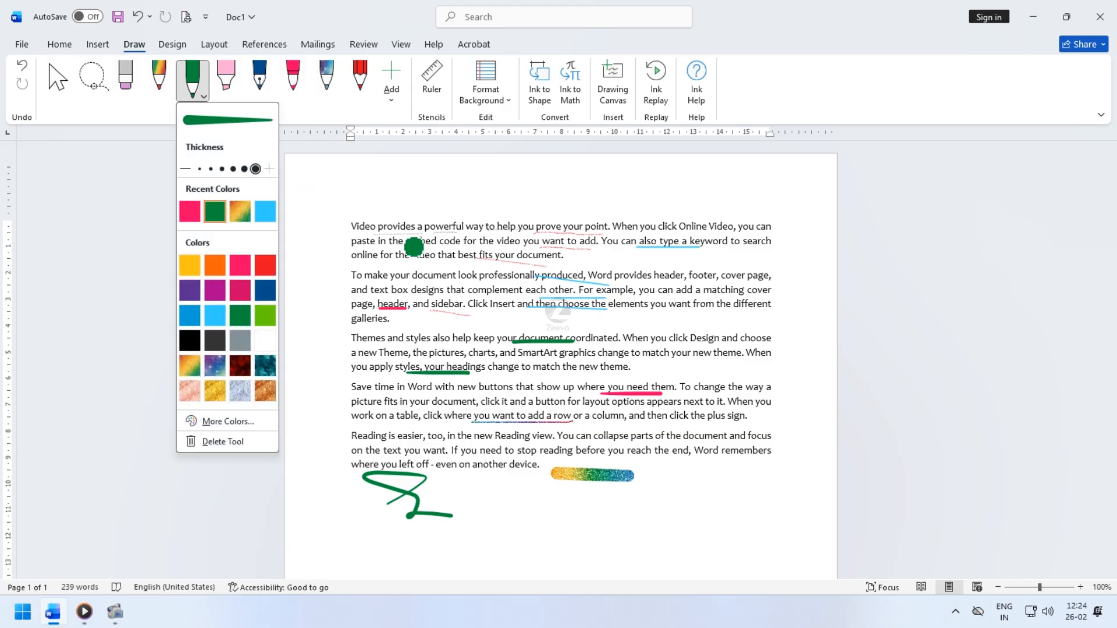
pyautogui.moveTo(414, 247); pyautogui.dragTo(434, 243)
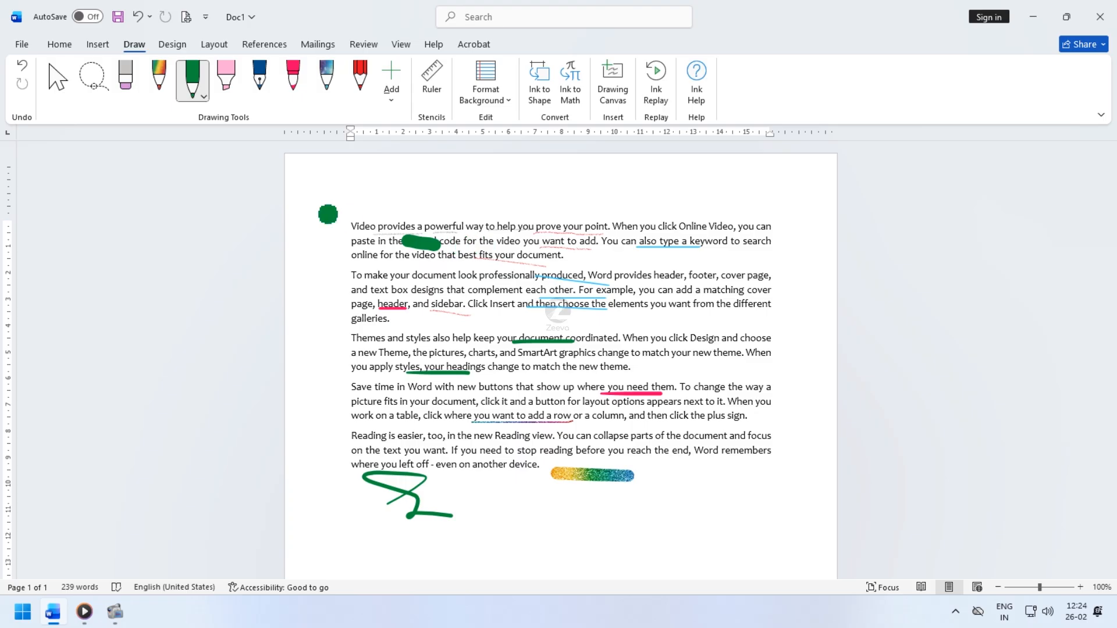
# - Change the pink highlighter to yellow and highlight "code" and "video" in the first paragraph
pyautogui.click(226, 88)
pyautogui.click(229, 96)
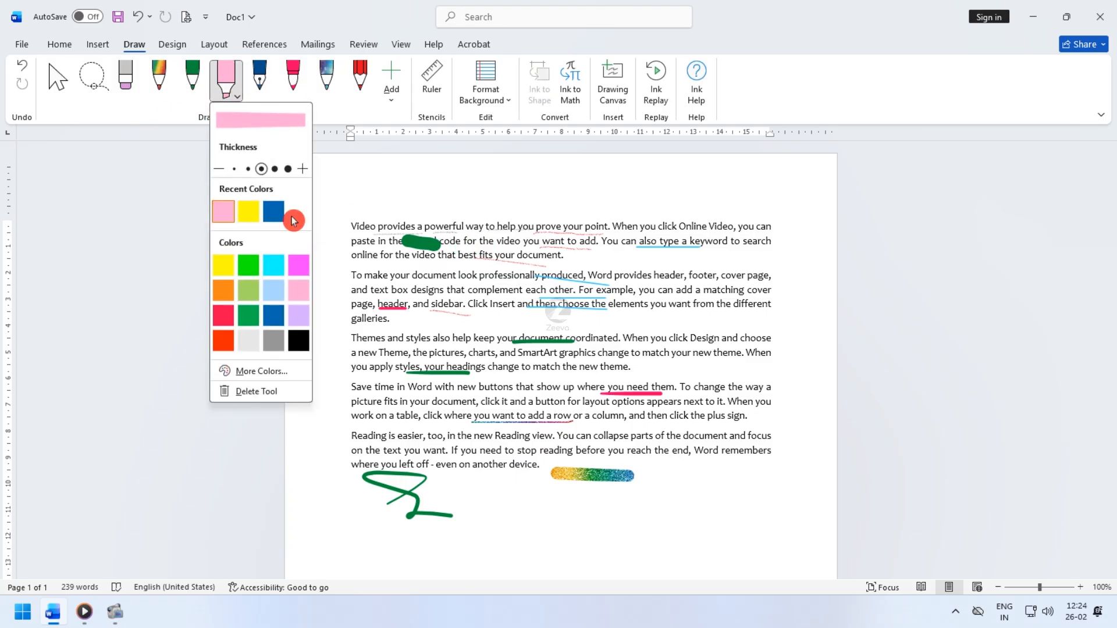
pyautogui.click(249, 211)
pyautogui.moveTo(442, 241); pyautogui.dragTo(527, 243)
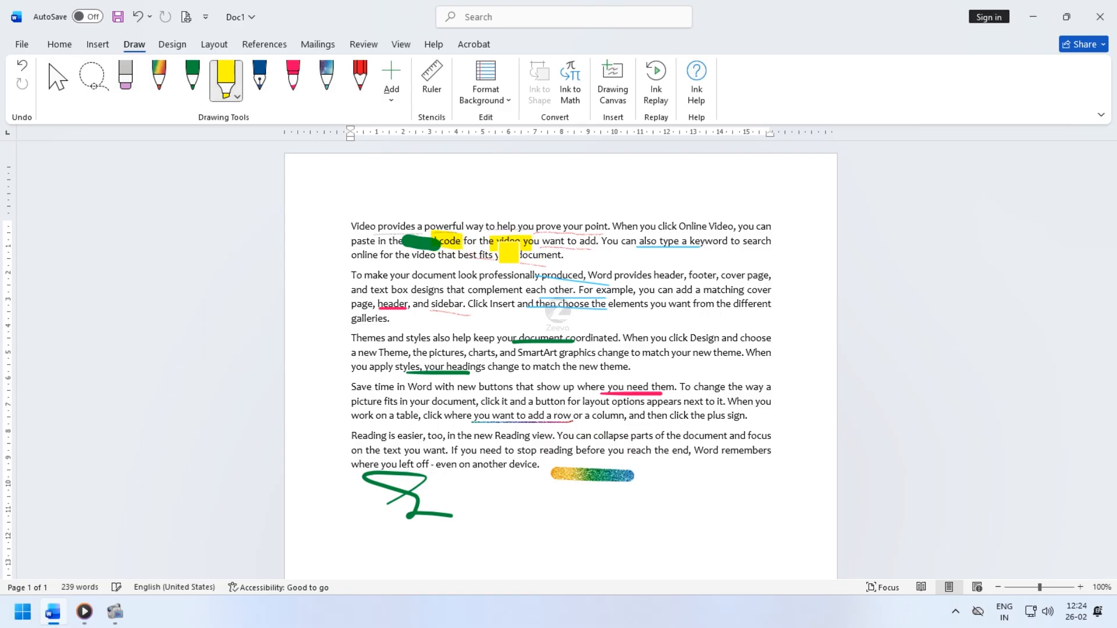
# - Change the highlighter to green and highlight "you want" in the last sentence of the second paragraph
pyautogui.click(233, 97)
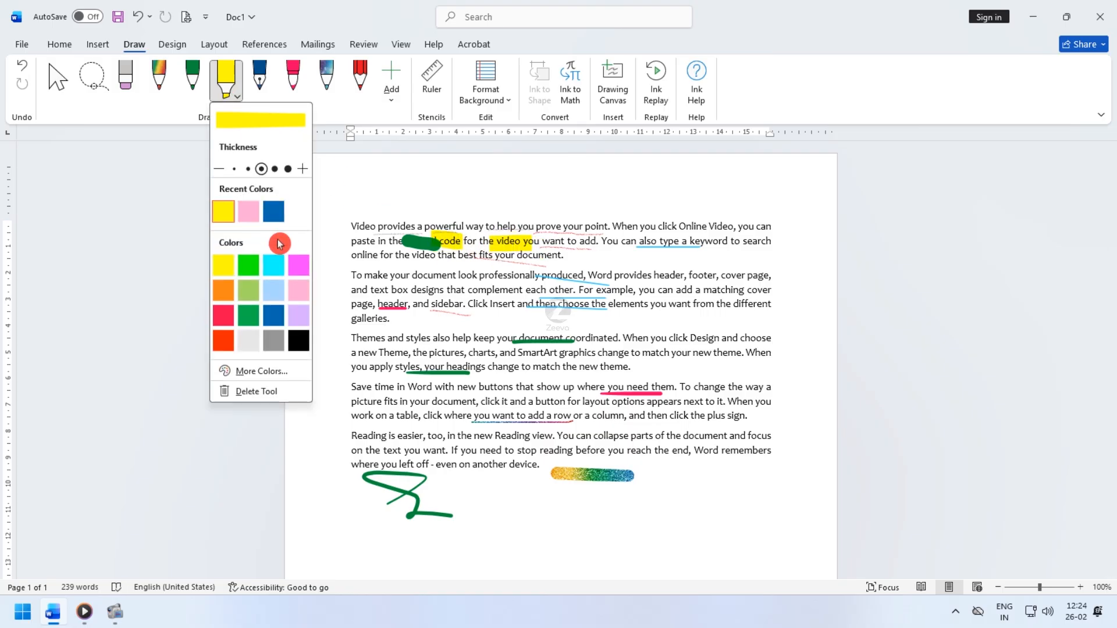
pyautogui.click(248, 315)
pyautogui.click(655, 307)
pyautogui.moveTo(644, 305); pyautogui.dragTo(689, 304)
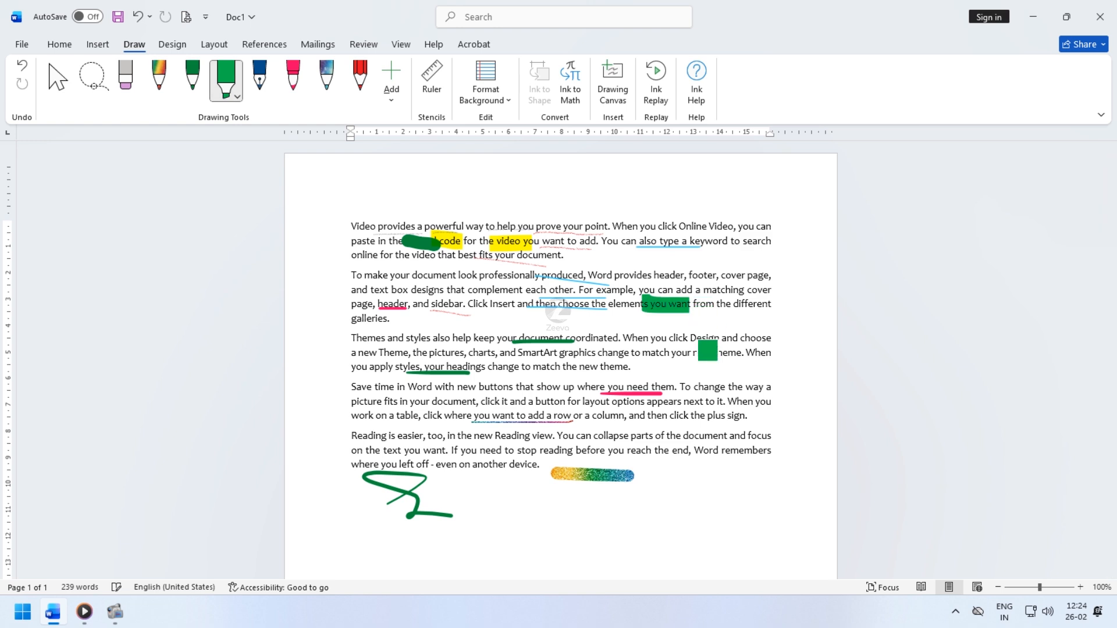
pyautogui.click(244, 97)
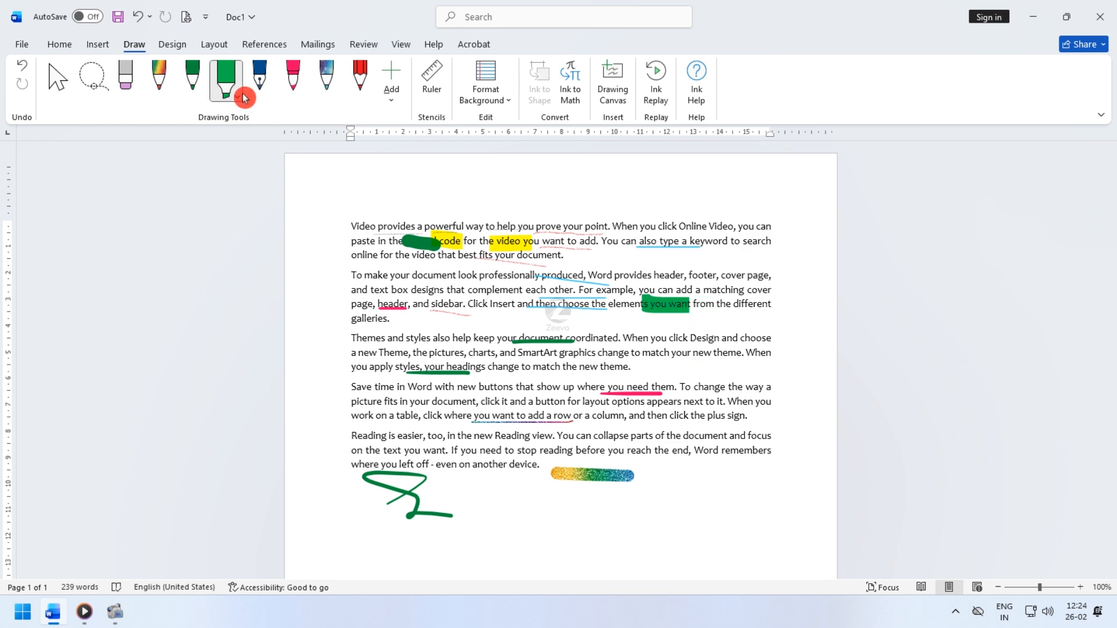
pyautogui.click(196, 98)
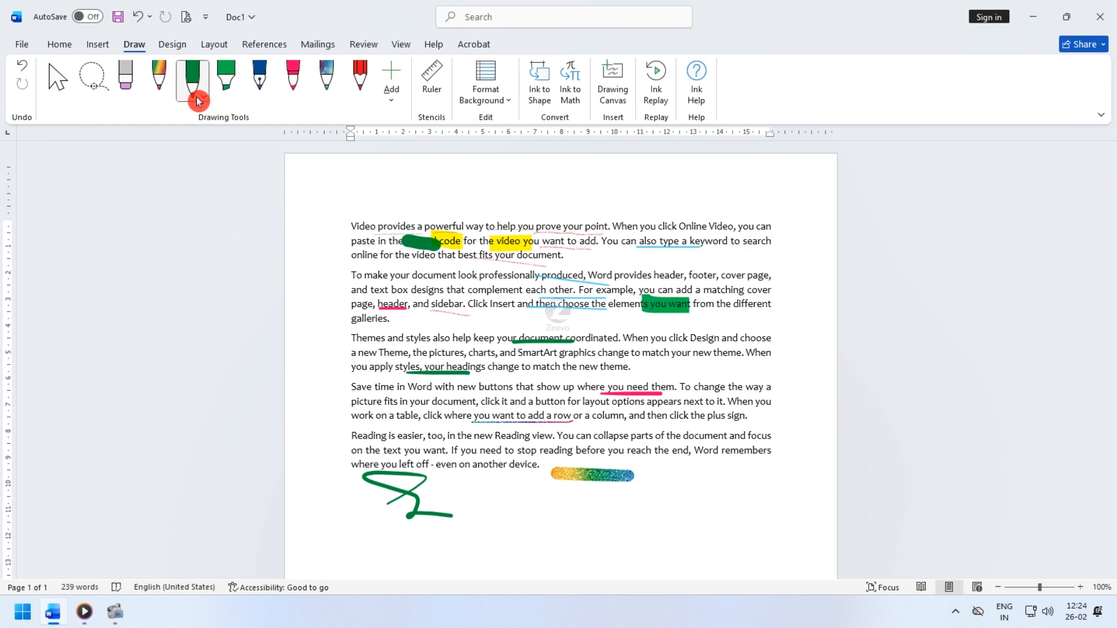
pyautogui.click(227, 87)
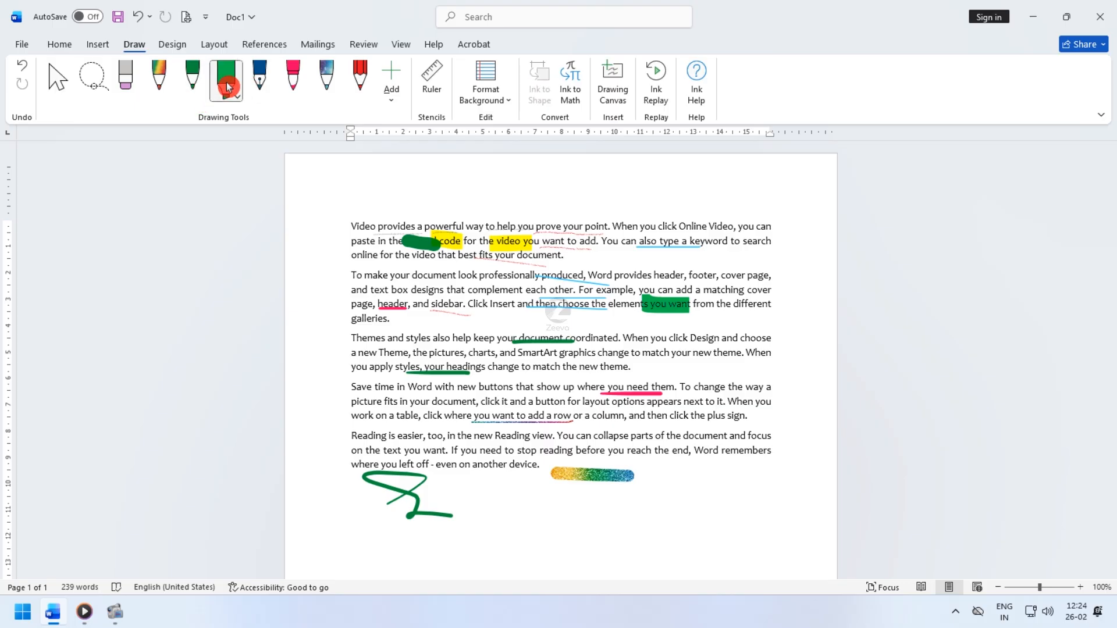
pyautogui.click(197, 93)
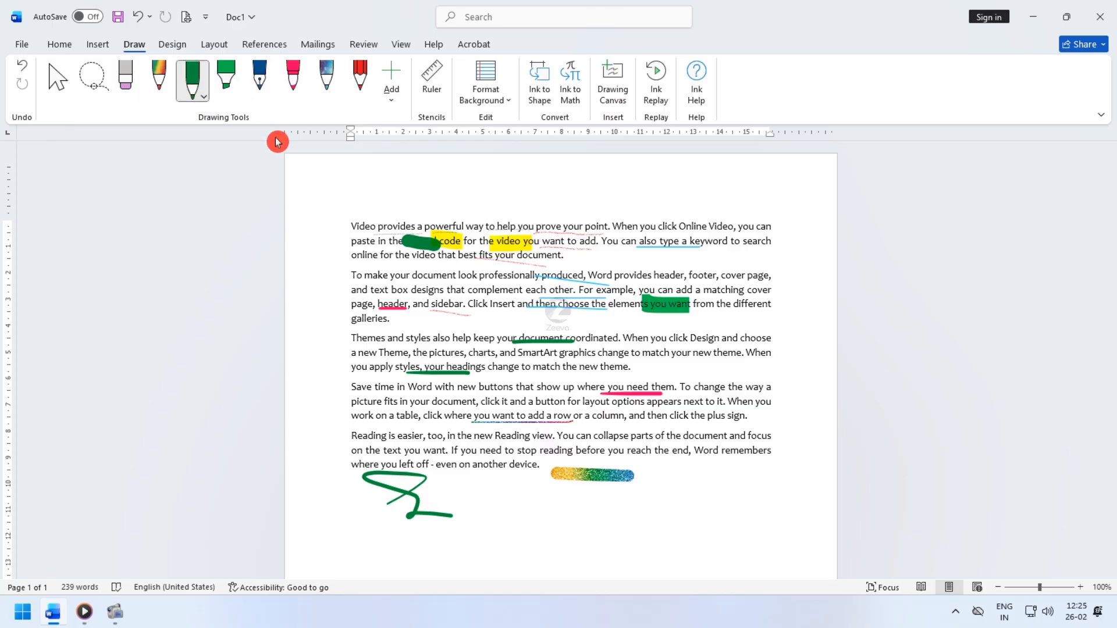
# - Handwrite two freehand scribbles with the blue fountain pen around the rainbow stroke below the last paragraph
pyautogui.click(269, 91)
pyautogui.moveTo(469, 495); pyautogui.dragTo(514, 451)
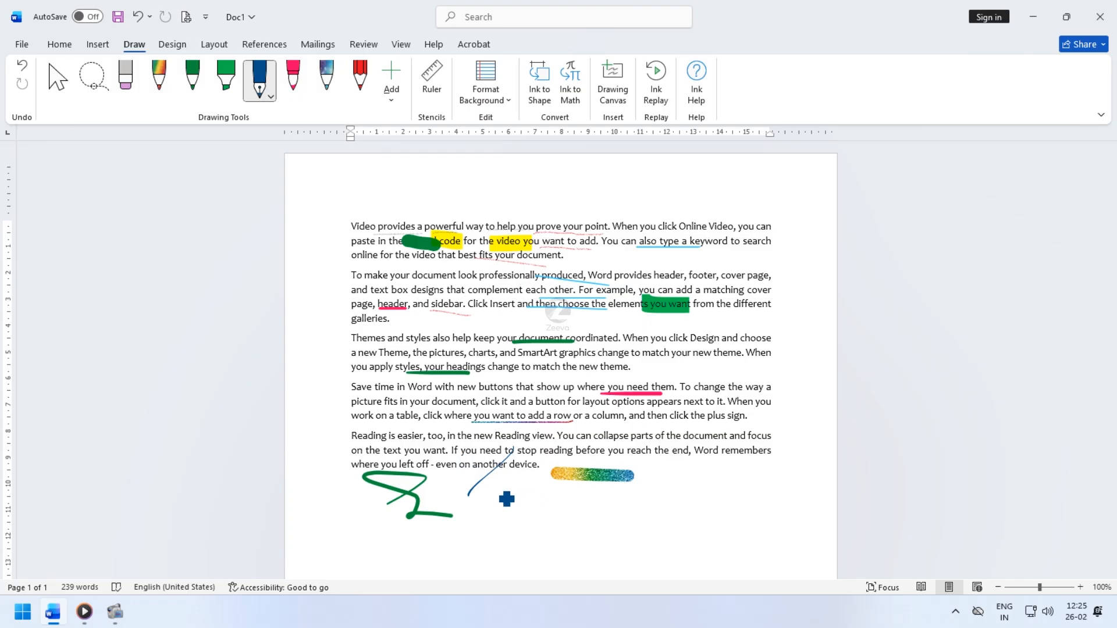
pyautogui.moveTo(506, 500); pyautogui.dragTo(543, 504)
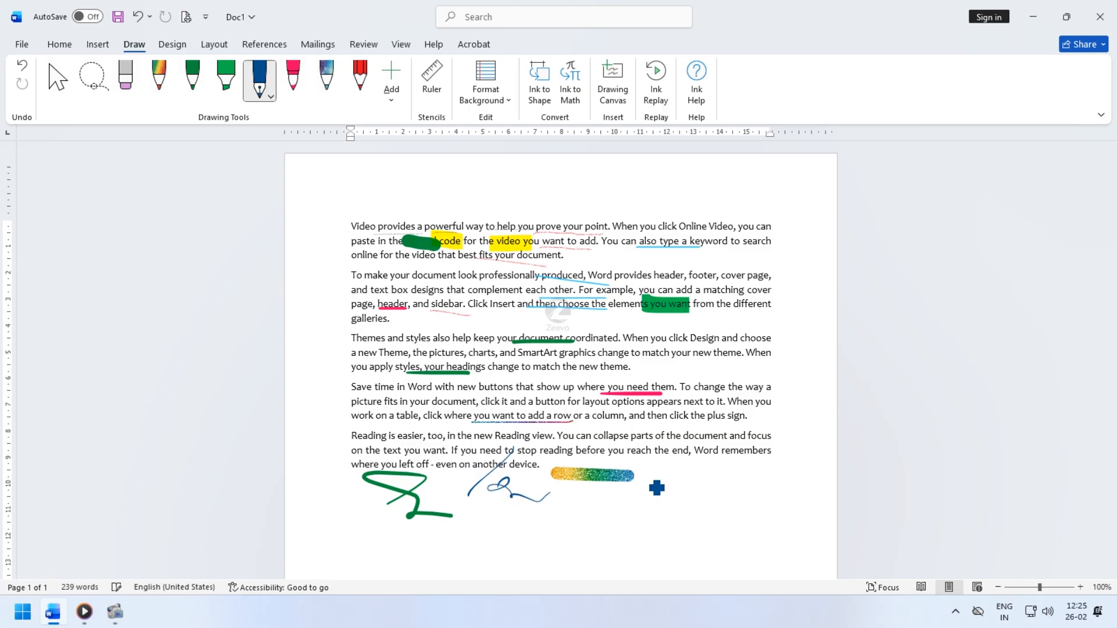
pyautogui.moveTo(662, 497); pyautogui.dragTo(685, 494)
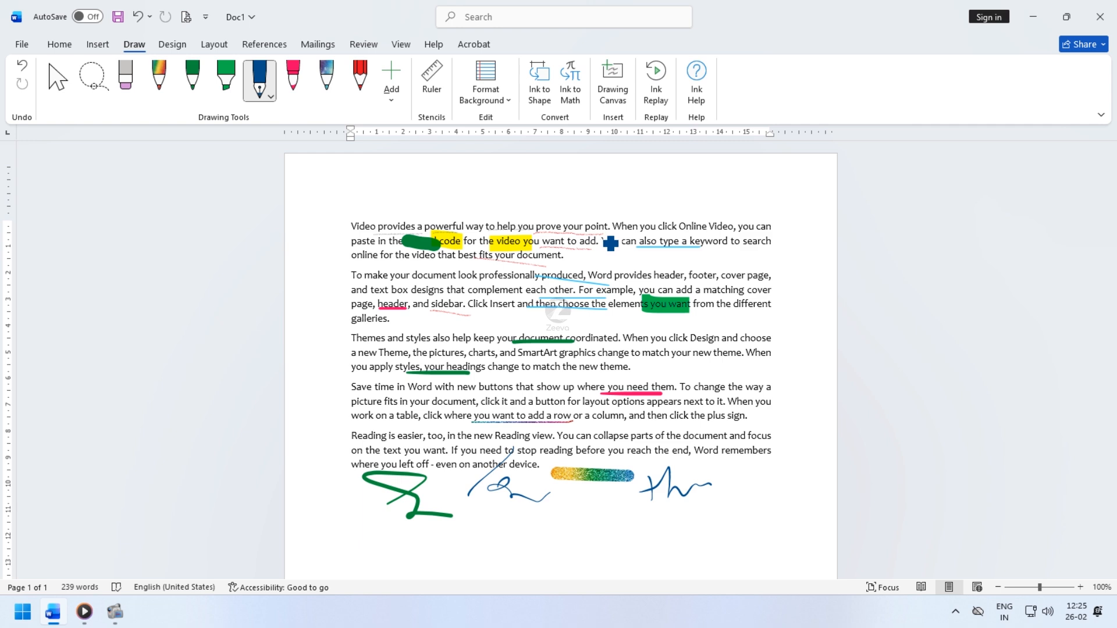
# - Play the Ink Replay of the document's strokes and close the replay
pyautogui.click(657, 90)
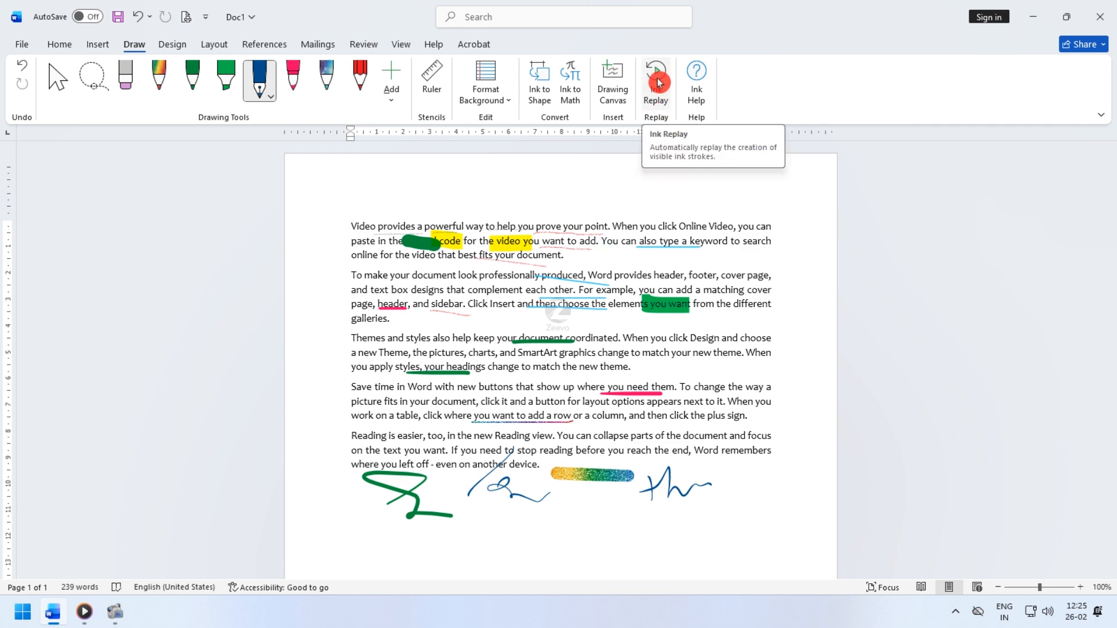
pyautogui.click(657, 82)
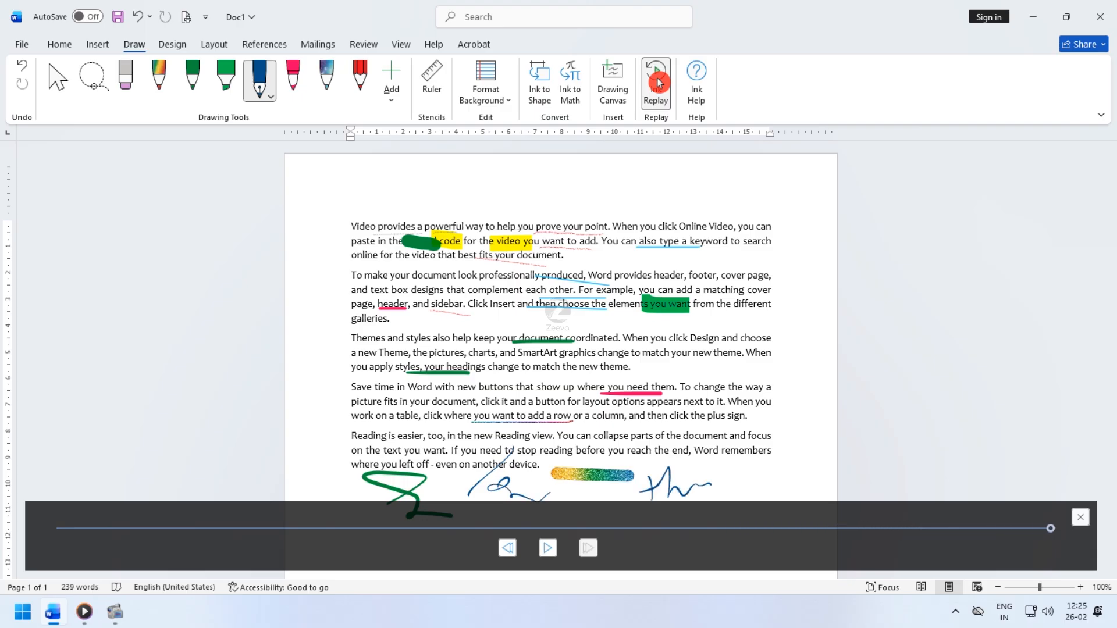
pyautogui.click(1080, 517)
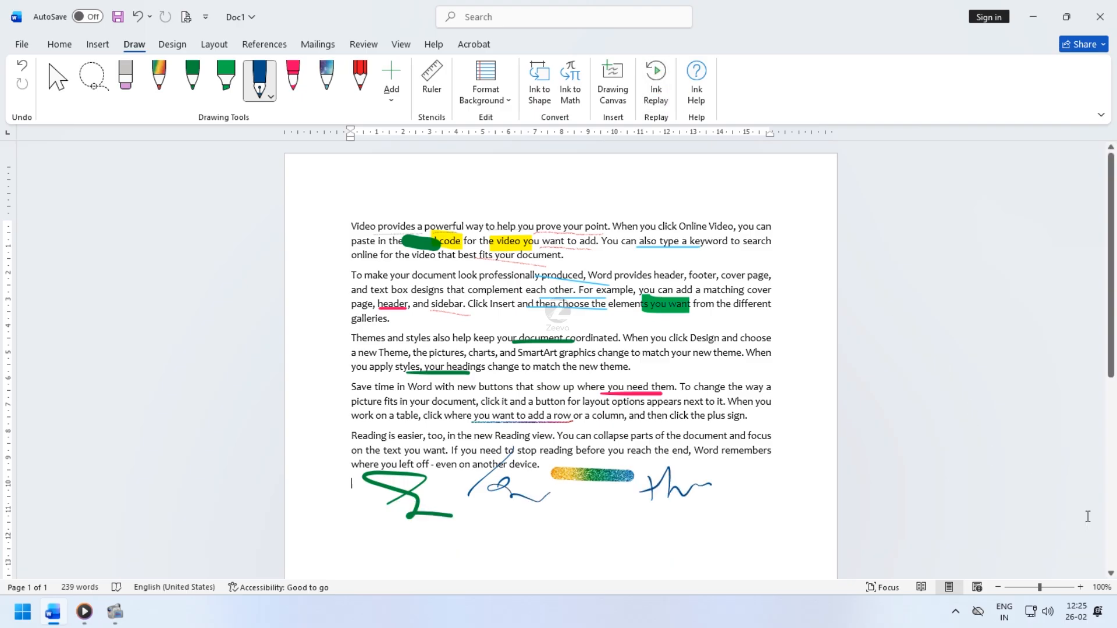
# - Erase the whole ink strokes at "provides", "embed", "code", "you want", "sidebar" and "document" in the first three paragraphs
pyautogui.click(124, 80)
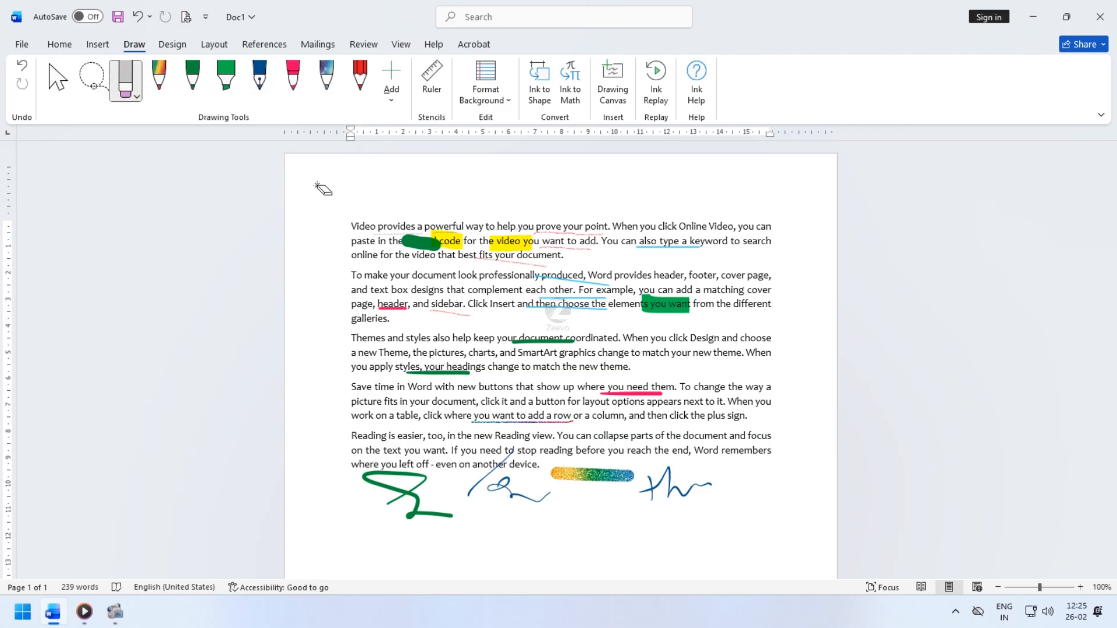
pyautogui.moveTo(412, 237)
pyautogui.mouseDown()
pyautogui.moveTo(422, 249)
pyautogui.moveTo(495, 246)
pyautogui.mouseUp()
pyautogui.moveTo(627, 305); pyautogui.dragTo(662, 319)
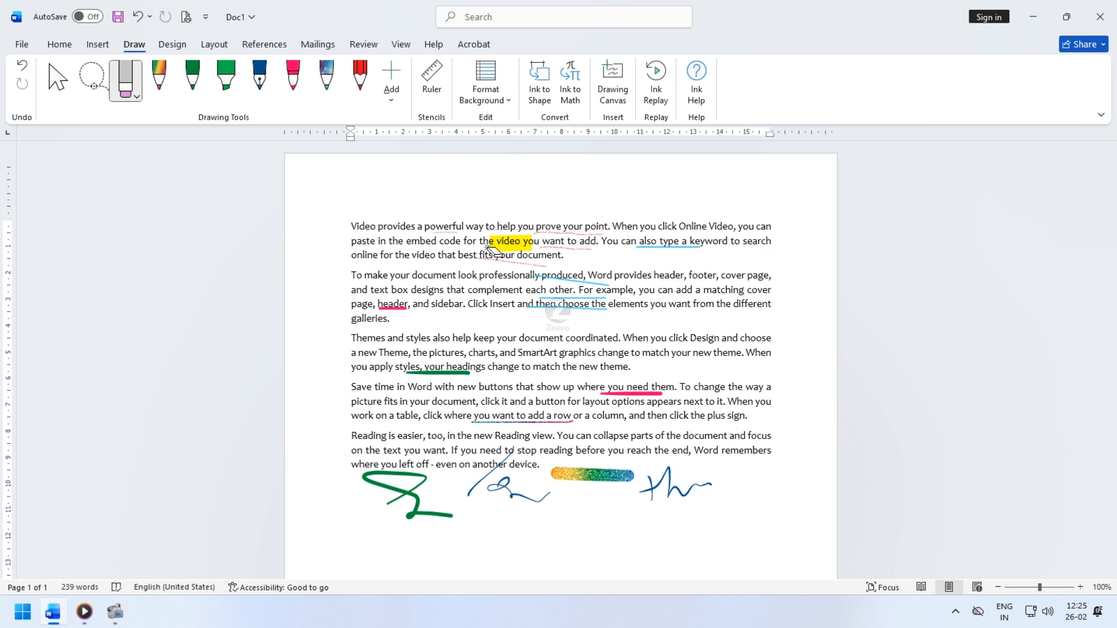
# - Switch the eraser type to Point Eraser and rub out the yellow end of the rainbow stroke
pyautogui.click(139, 96)
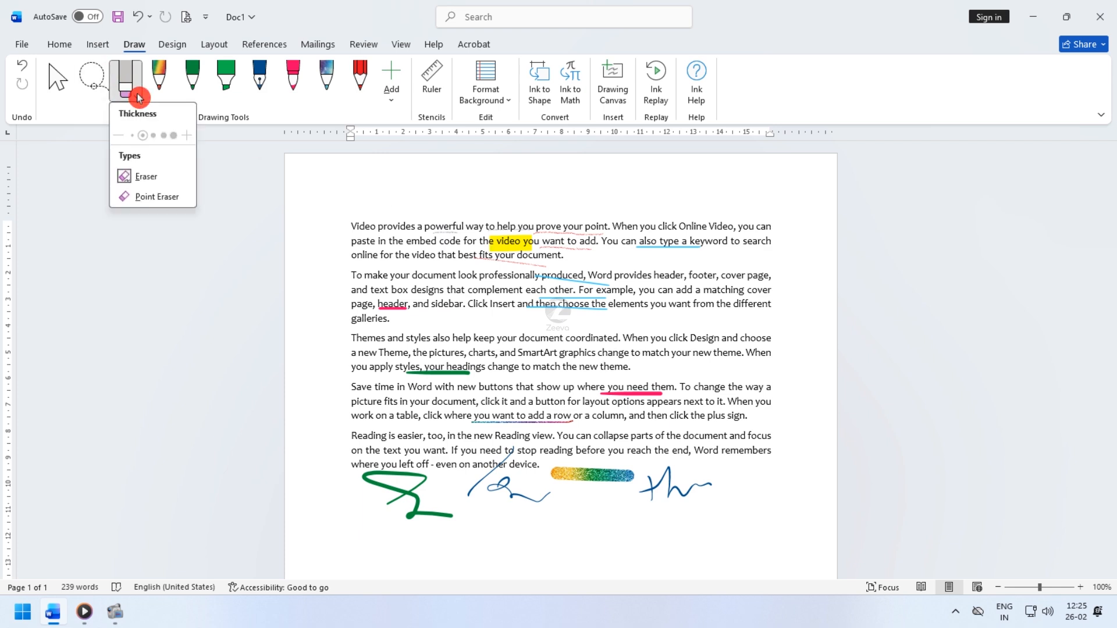
pyautogui.click(145, 199)
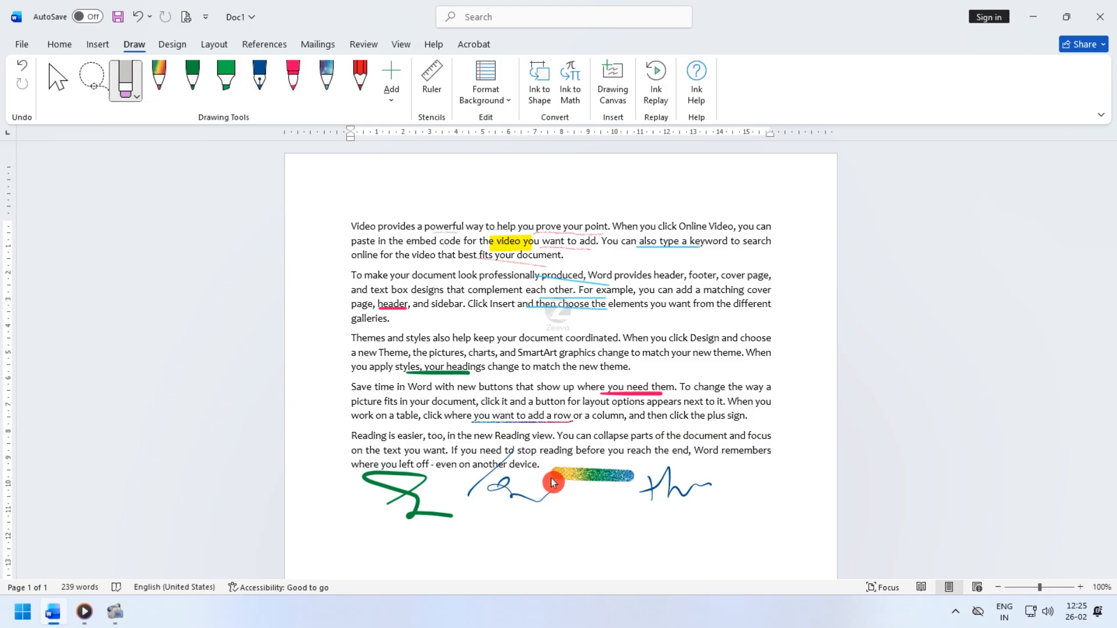
pyautogui.moveTo(553, 482)
pyautogui.mouseDown()
pyautogui.moveTo(564, 488)
pyautogui.moveTo(566, 475)
pyautogui.mouseUp()
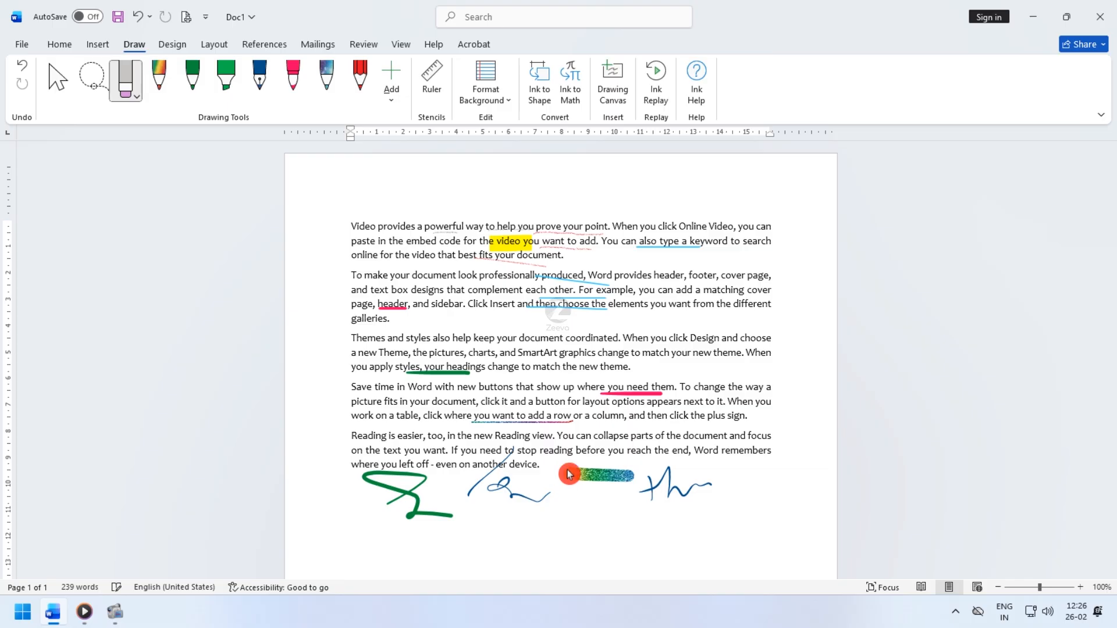
# - Set the point eraser to its greatest thickness and erase more of the rainbow stroke from its yellow end
pyautogui.click(156, 87)
pyautogui.click(135, 92)
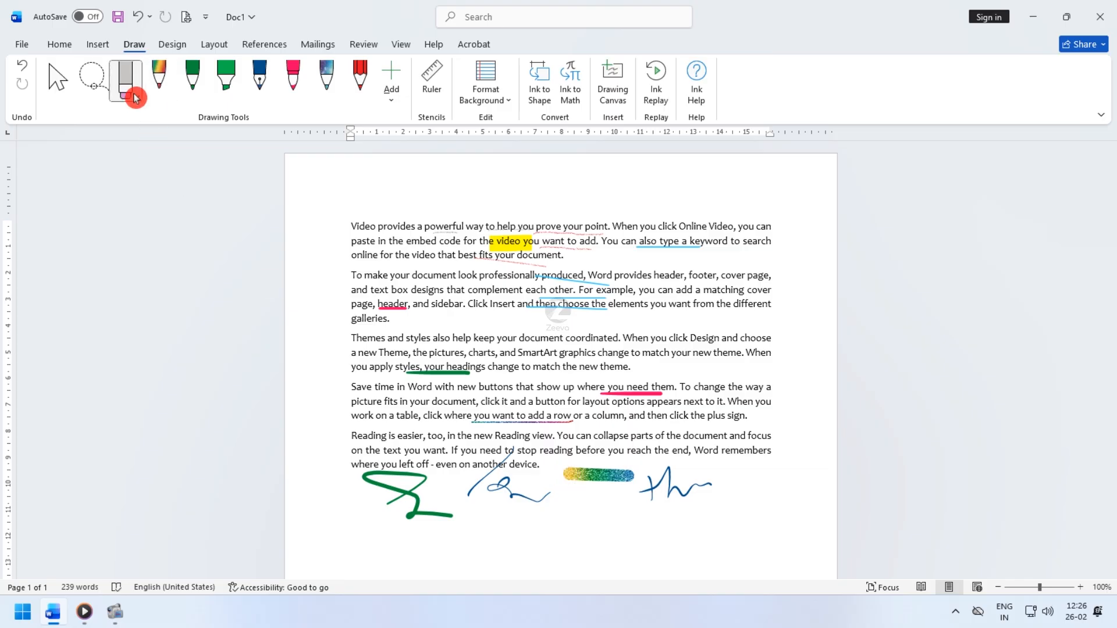
pyautogui.click(136, 95)
pyautogui.click(562, 470)
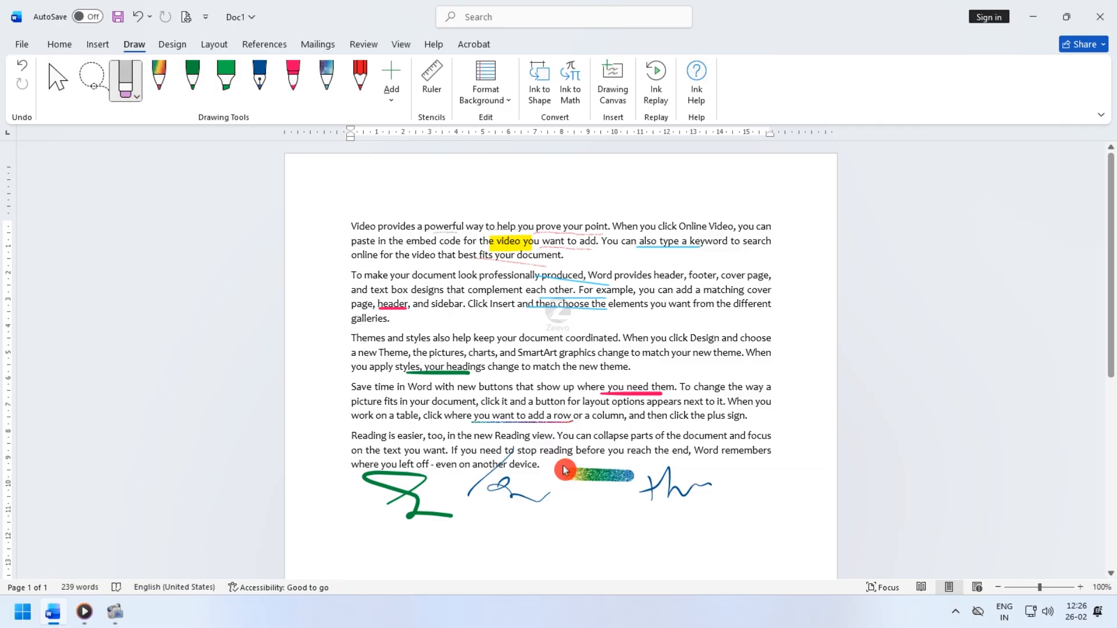
pyautogui.click(569, 472)
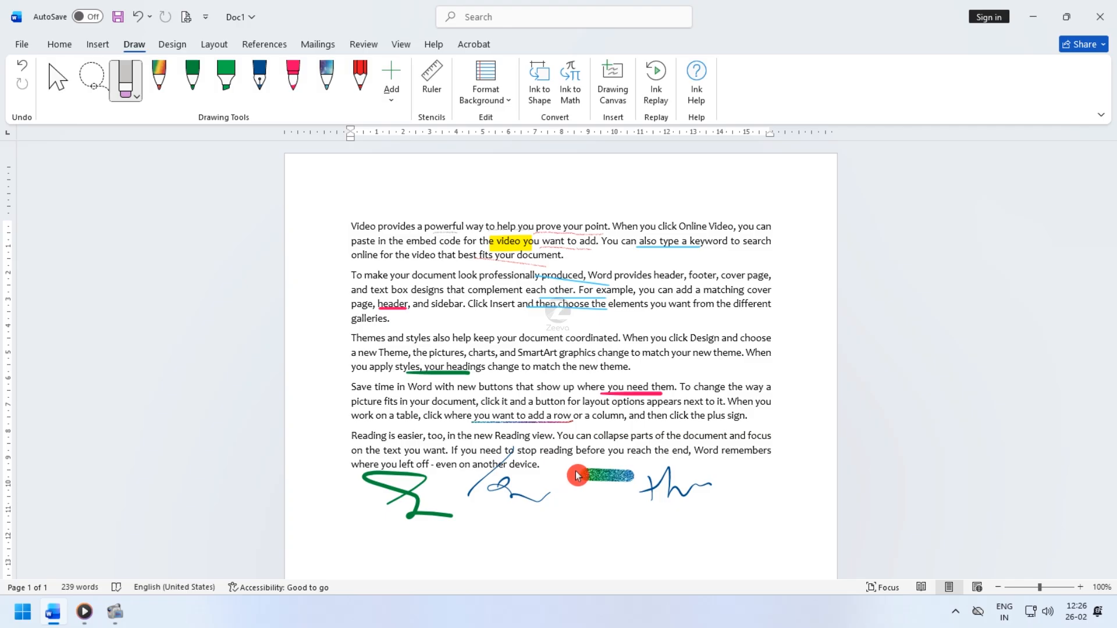
# - Switch back to the whole-stroke Eraser and remove the rest of the rainbow stroke
pyautogui.click(135, 94)
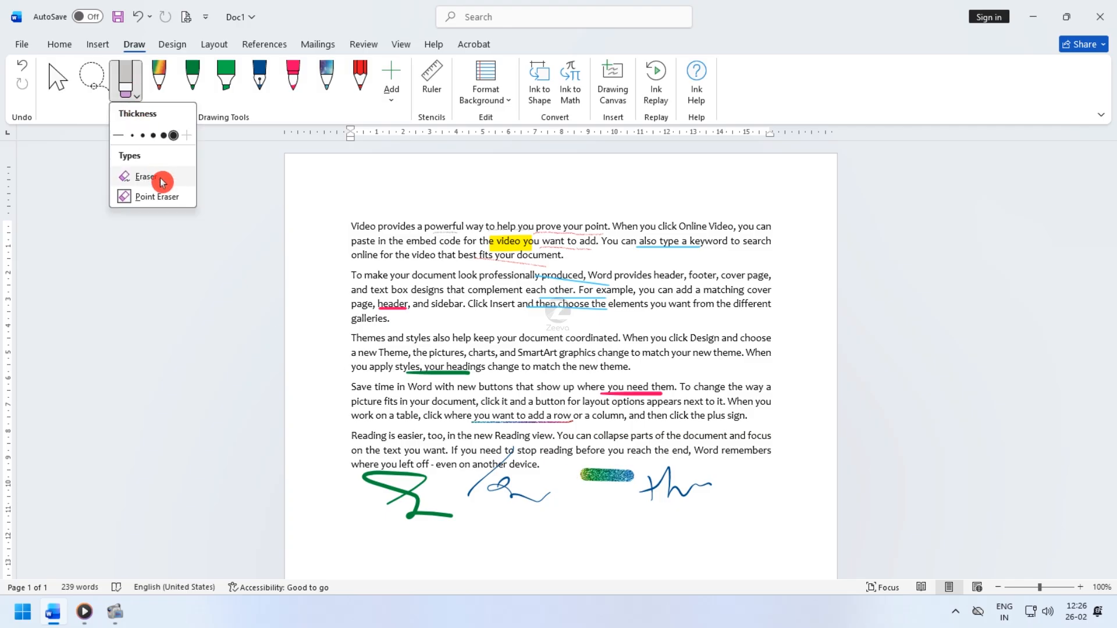
pyautogui.click(162, 182)
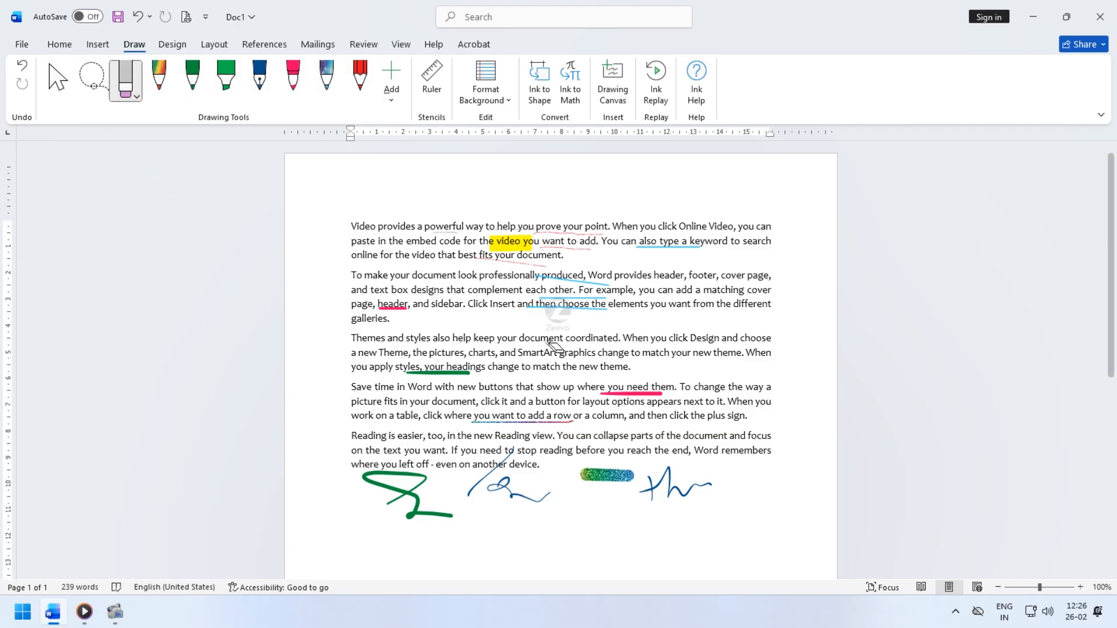
pyautogui.click(605, 476)
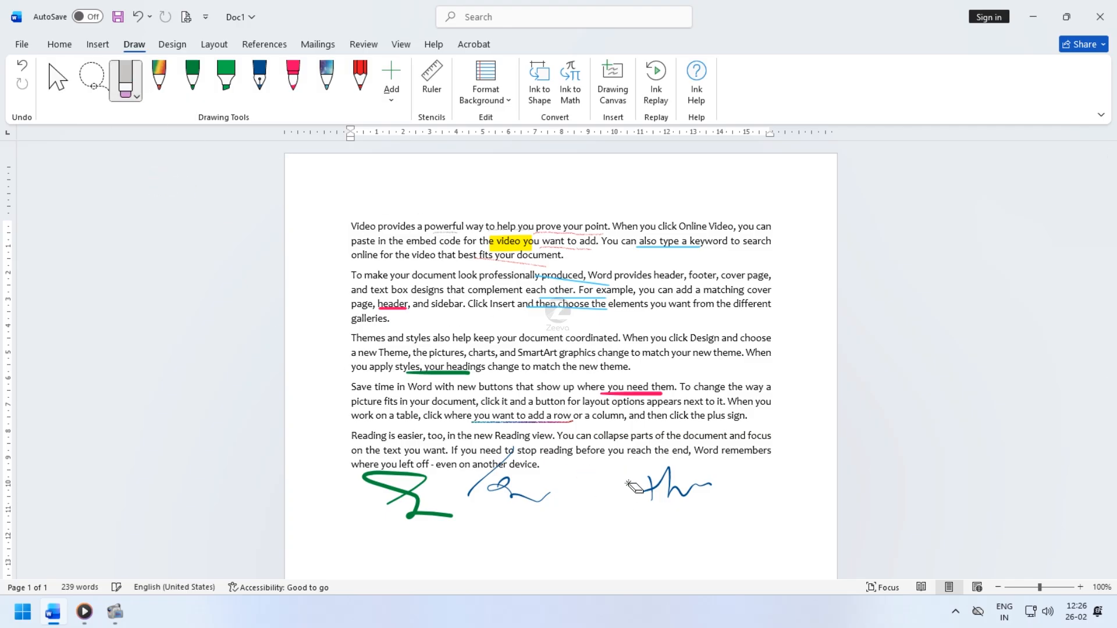
# - Lasso the ink strokes from "styles, your headings" down through the scribbles under the last paragraph, and delete them all
pyautogui.click(96, 86)
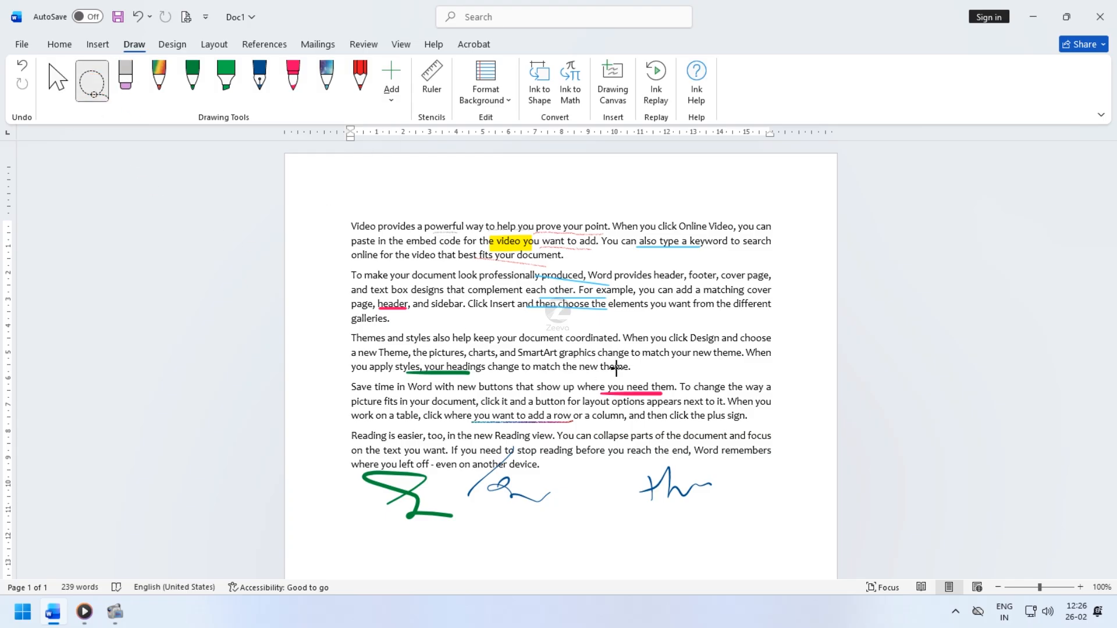
pyautogui.moveTo(567, 362)
pyautogui.mouseDown()
pyautogui.moveTo(386, 516)
pyautogui.moveTo(716, 456)
pyautogui.moveTo(567, 357)
pyautogui.mouseUp()
pyautogui.moveTo(492, 336); pyautogui.dragTo(495, 340)
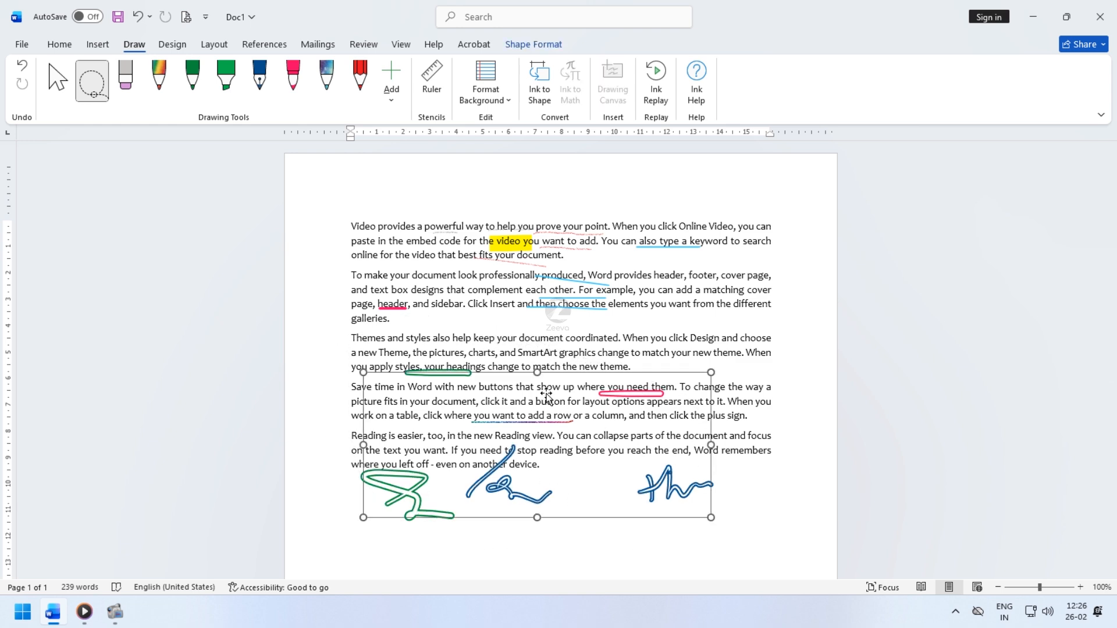
pyautogui.press('Delete')
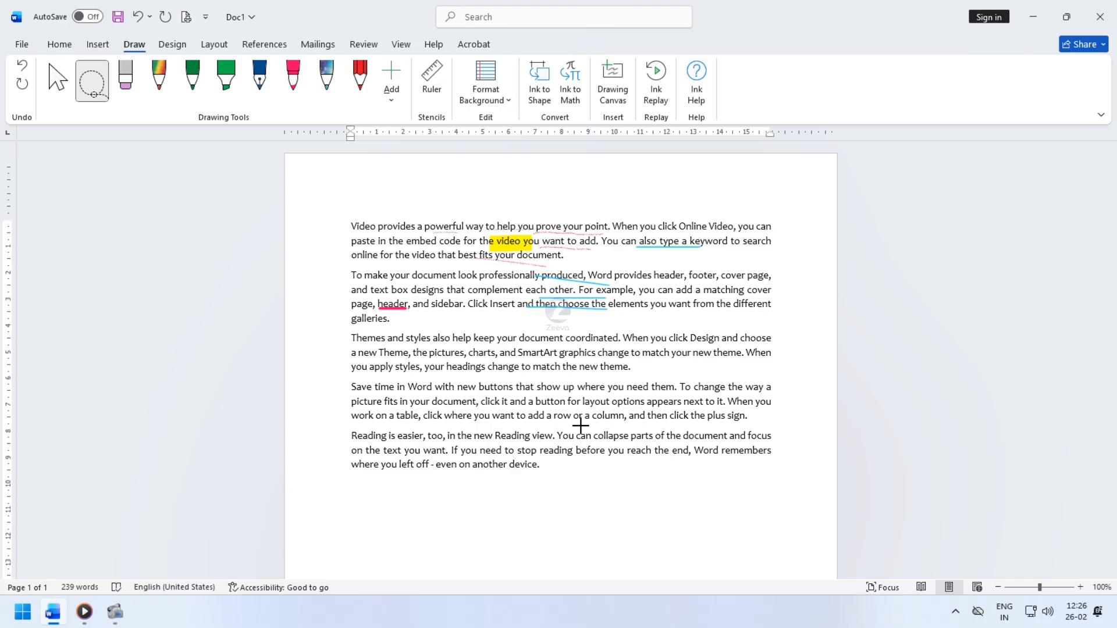
# - Move the yellow highlighter strokes off "video you", placing one on "the new" in the third paragraph, and delete the other
pyautogui.click(60, 82)
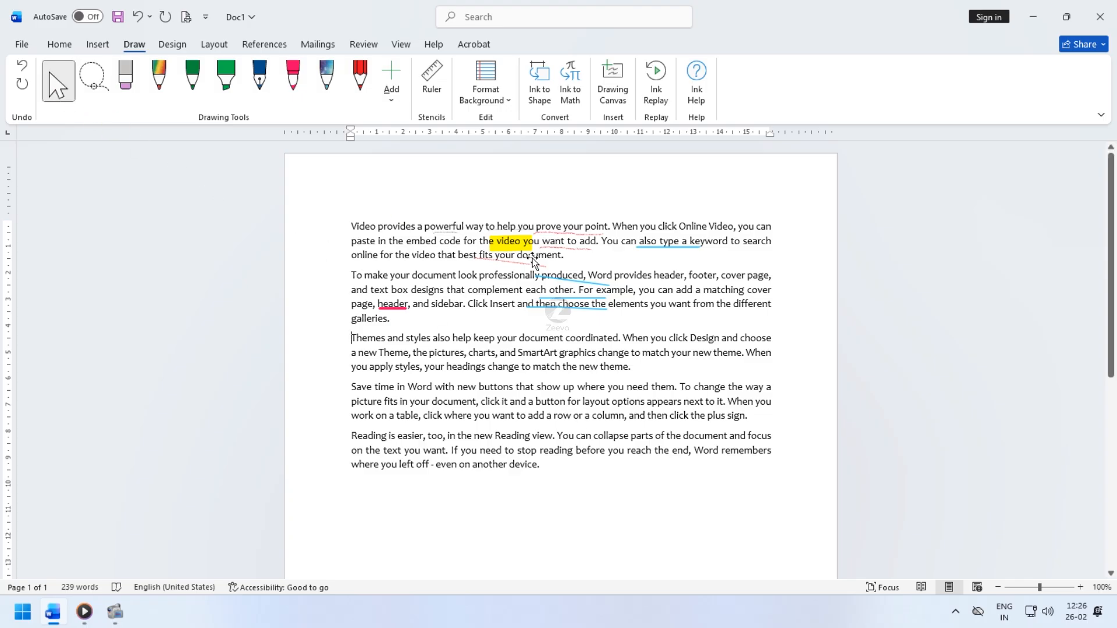
pyautogui.moveTo(515, 246)
pyautogui.mouseDown()
pyautogui.moveTo(517, 392)
pyautogui.moveTo(630, 367)
pyautogui.moveTo(586, 367)
pyautogui.moveTo(592, 379)
pyautogui.moveTo(486, 434)
pyautogui.moveTo(476, 398)
pyautogui.moveTo(448, 396)
pyautogui.mouseUp()
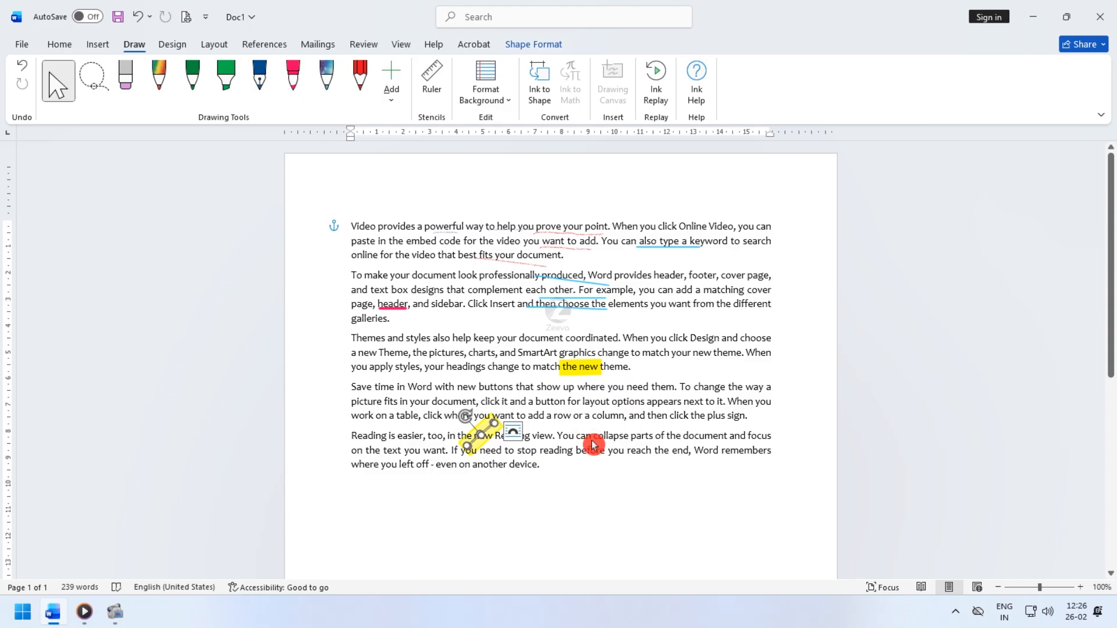
pyautogui.press('Delete')
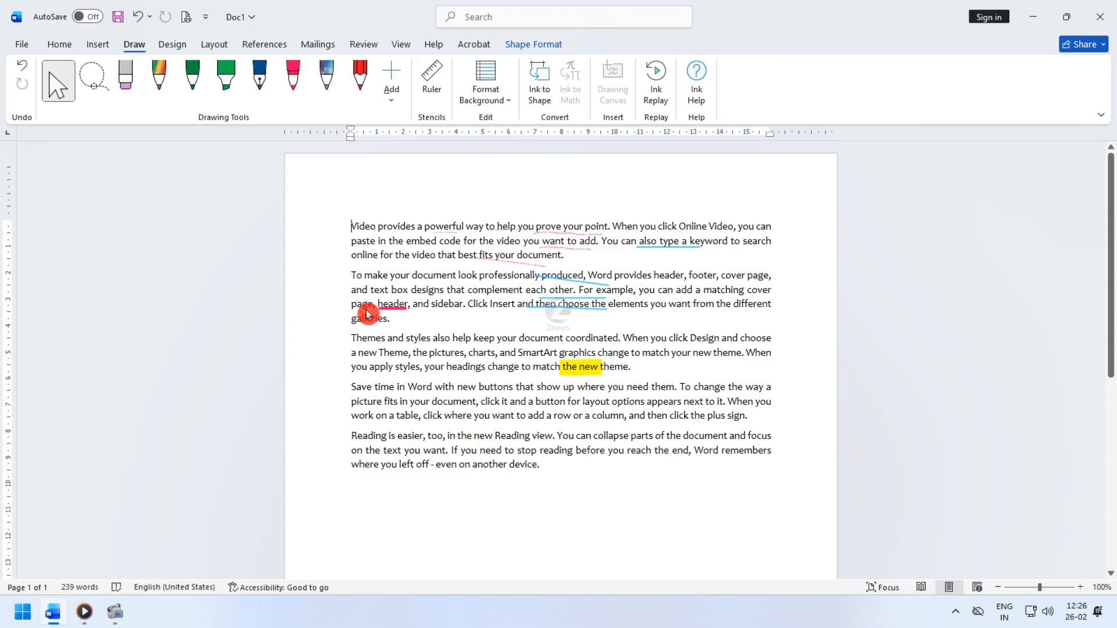
# - Insert a page break after the last paragraph to start a blank second page
pyautogui.click(529, 491)
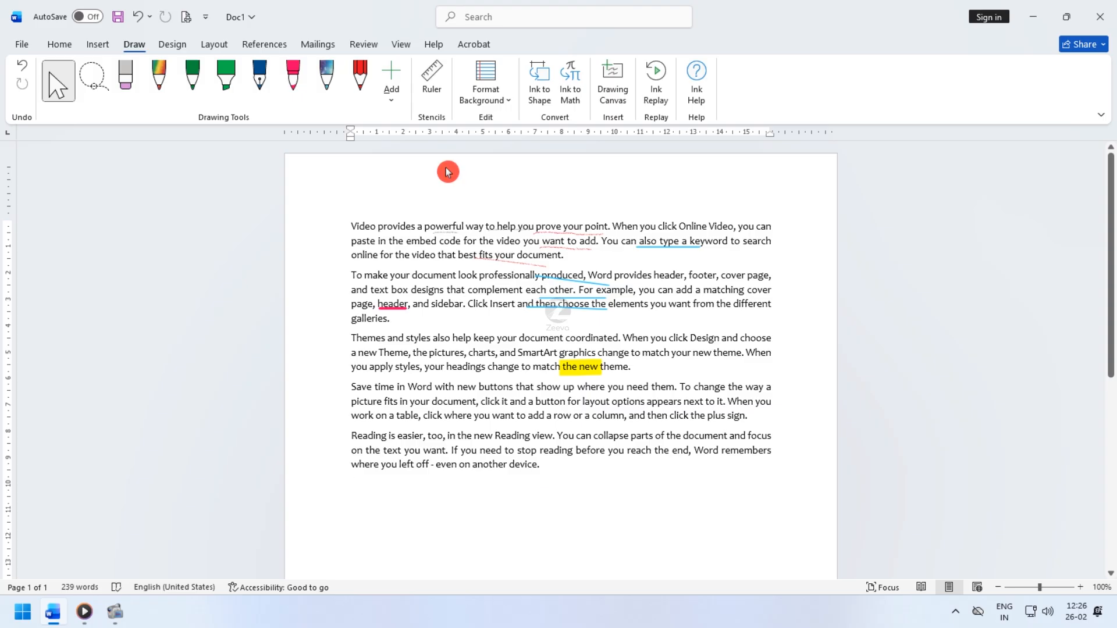
pyautogui.click(62, 45)
pyautogui.click(97, 45)
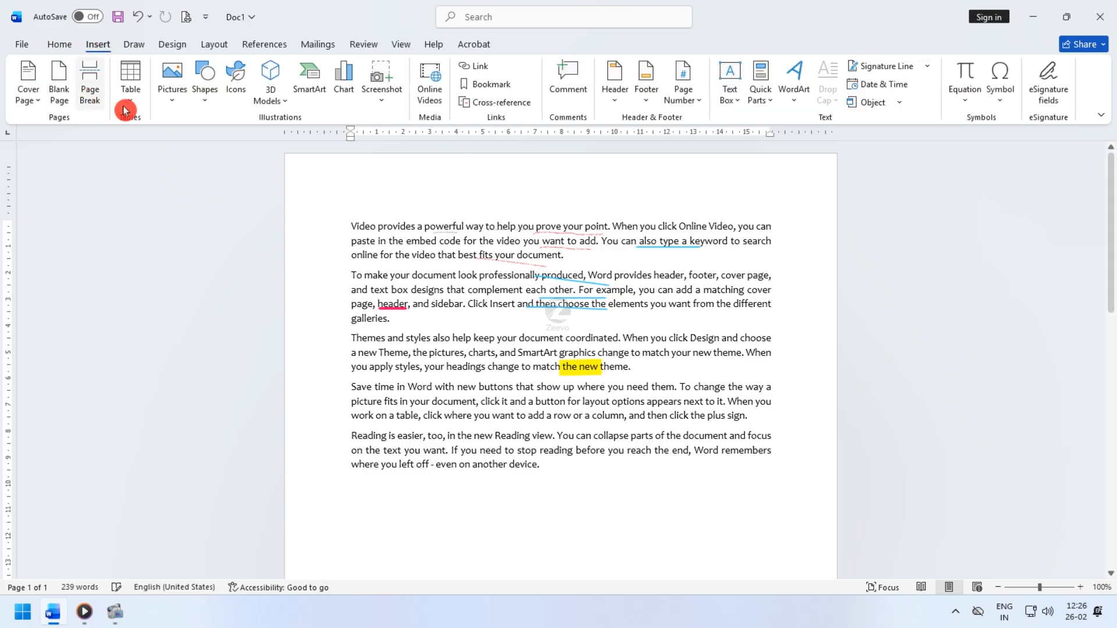
pyautogui.click(91, 85)
pyautogui.scroll(-7, 521, 456)
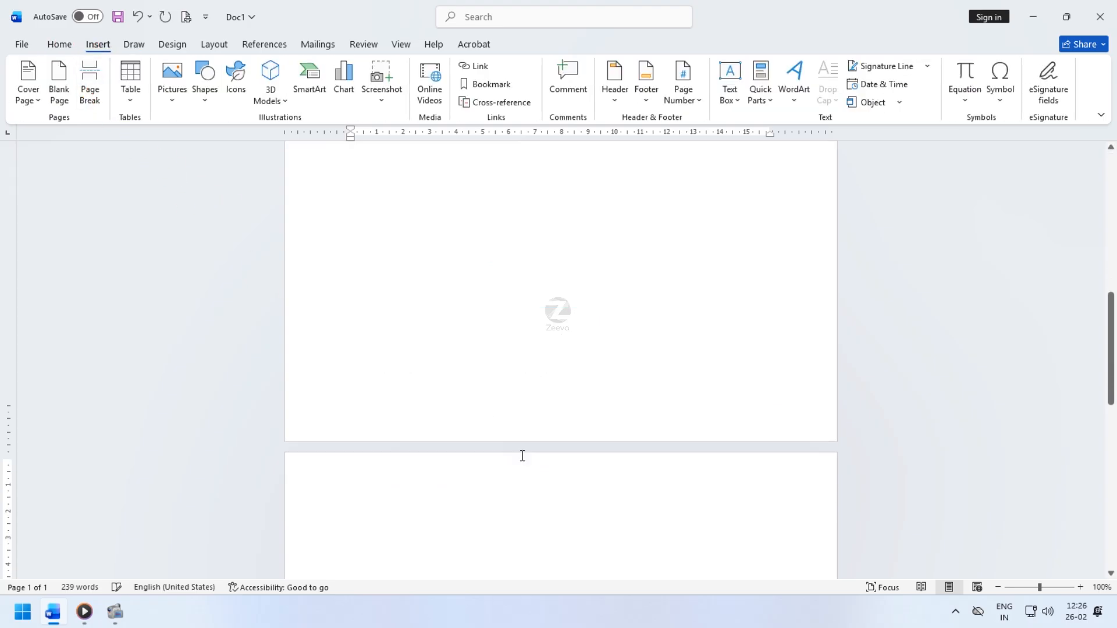
# - Show the drawing Ruler on the blank second page and move it over the middle of the page
pyautogui.click(135, 45)
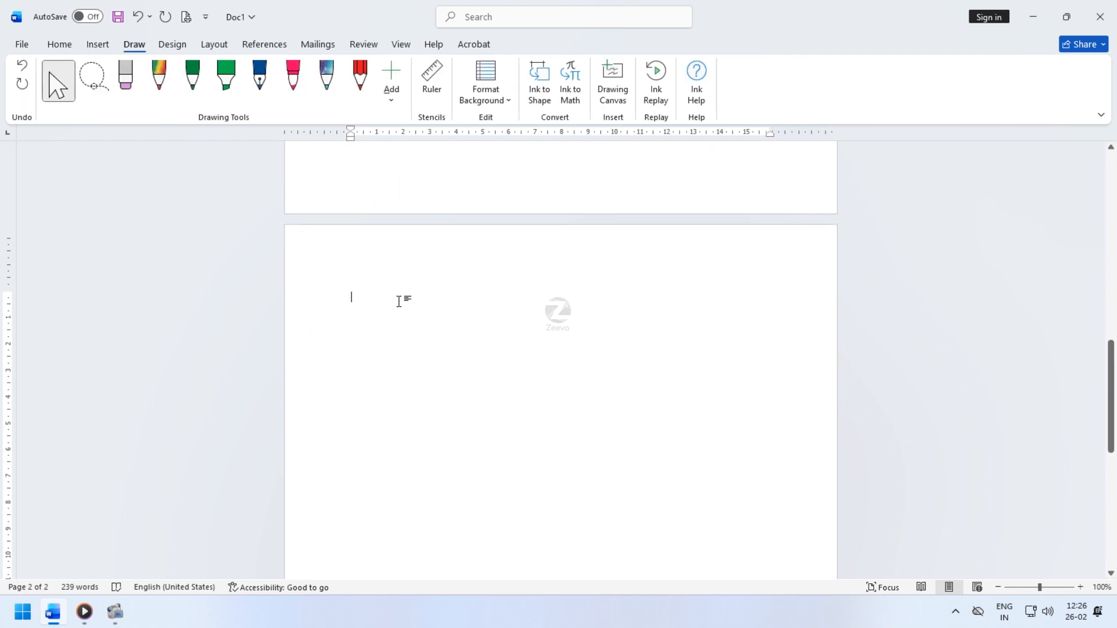
pyautogui.scroll(-1, 399, 301)
pyautogui.click(429, 93)
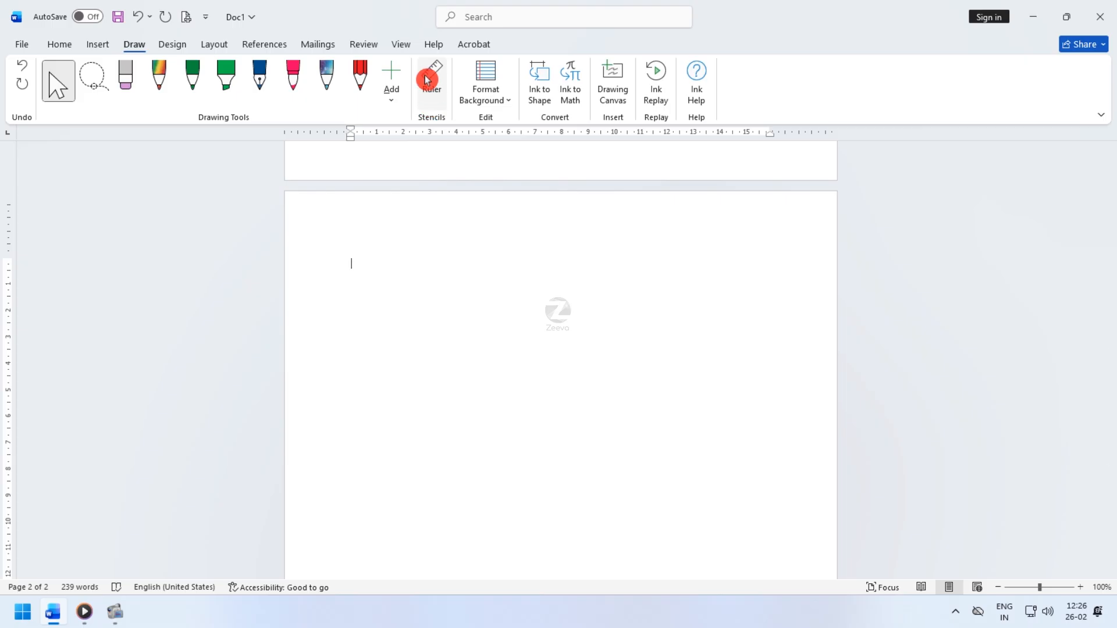
pyautogui.moveTo(259, 389); pyautogui.dragTo(531, 503)
# - Rotate the ruler to 0°, move it up the page and draw a full-width line along its upper edge with the rainbow pen
pyautogui.scroll(4, 541, 474)
pyautogui.scroll(-20, 541, 474)
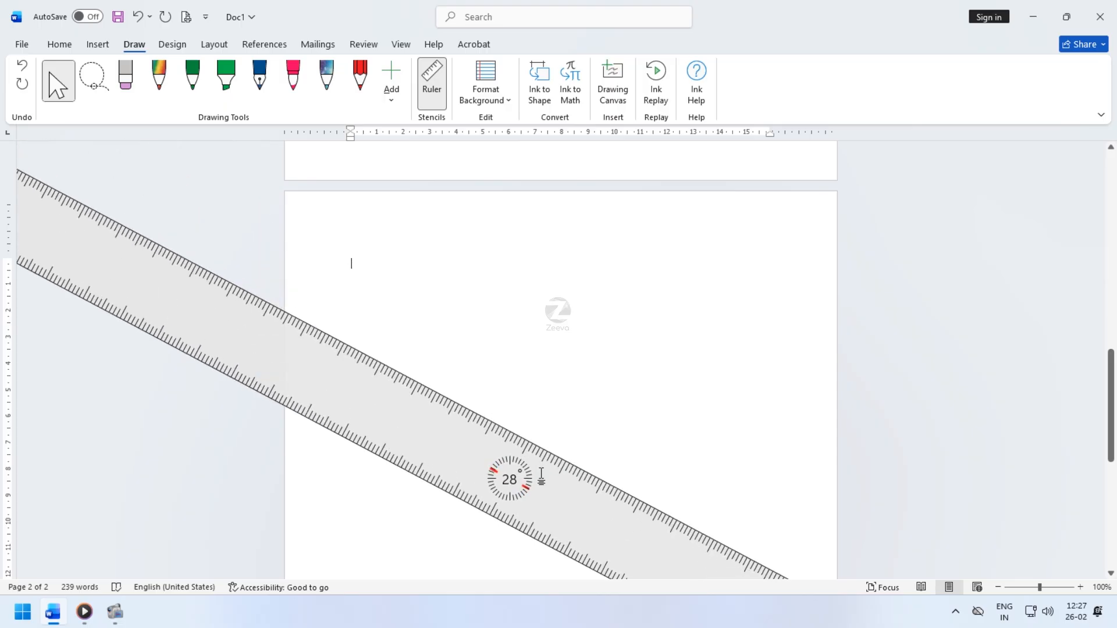
pyautogui.scroll(2, 541, 474)
pyautogui.scroll(-2, 542, 474)
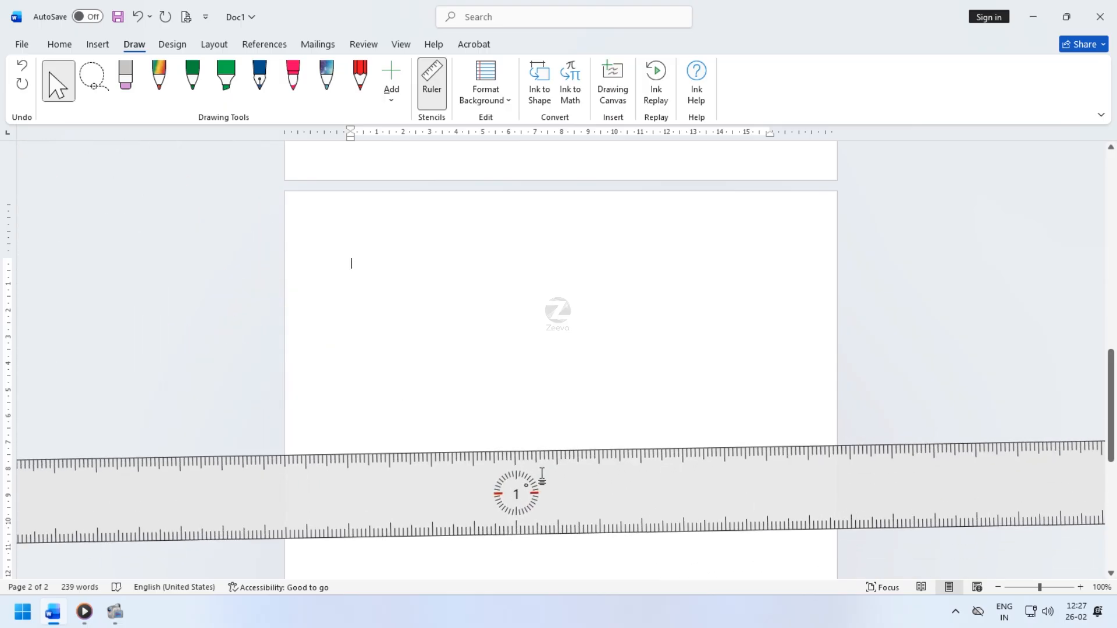
pyautogui.scroll(-1, 542, 474)
pyautogui.moveTo(610, 488); pyautogui.dragTo(609, 372)
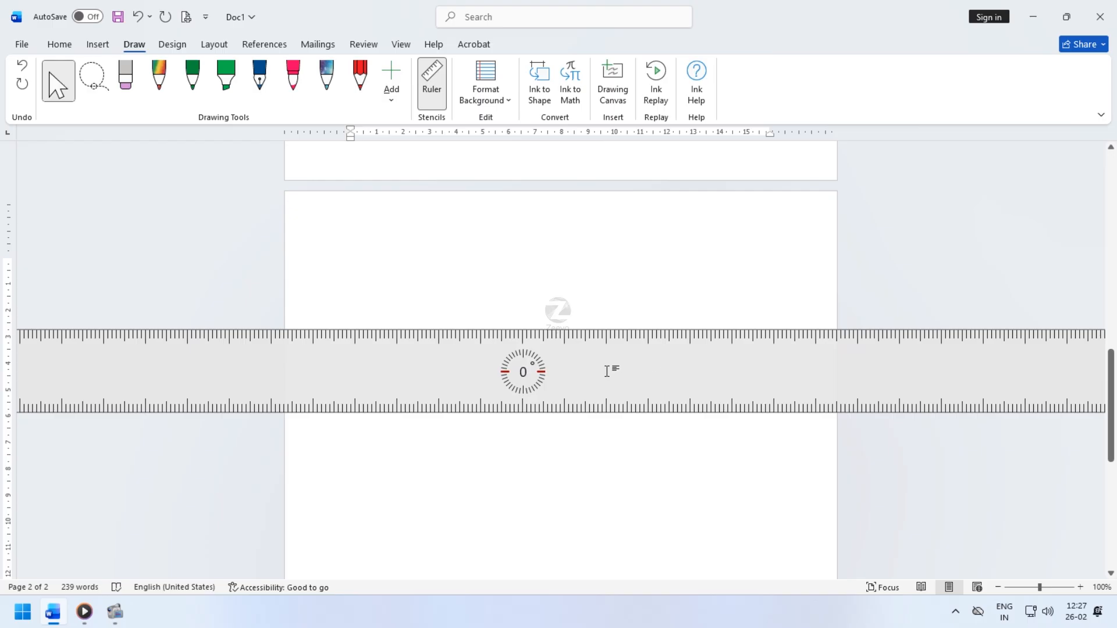
pyautogui.click(165, 81)
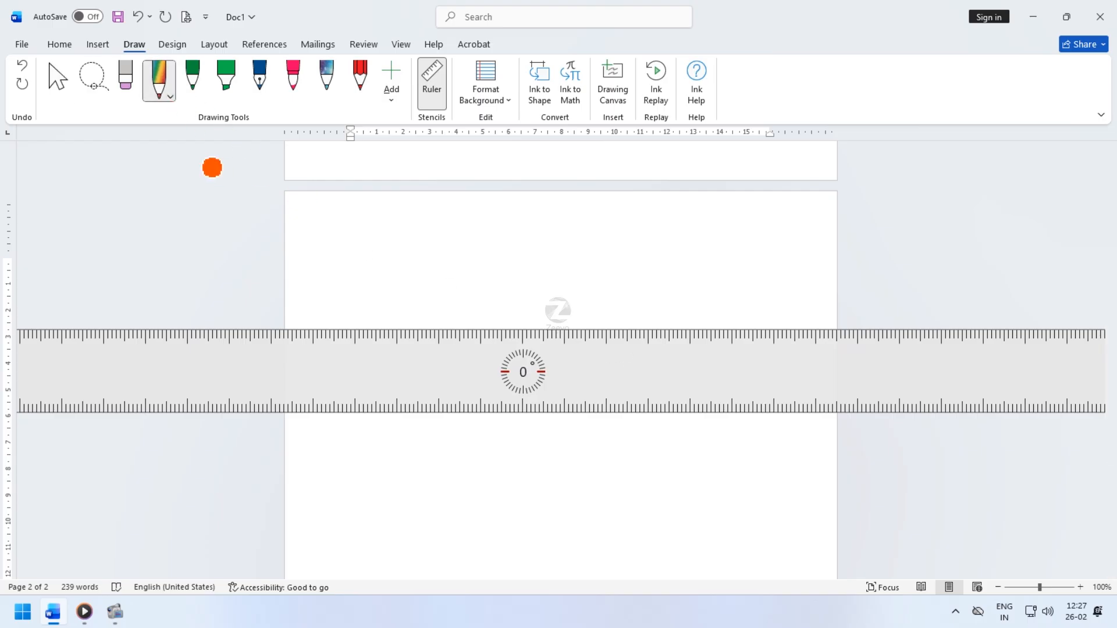
pyautogui.moveTo(299, 333); pyautogui.dragTo(845, 364)
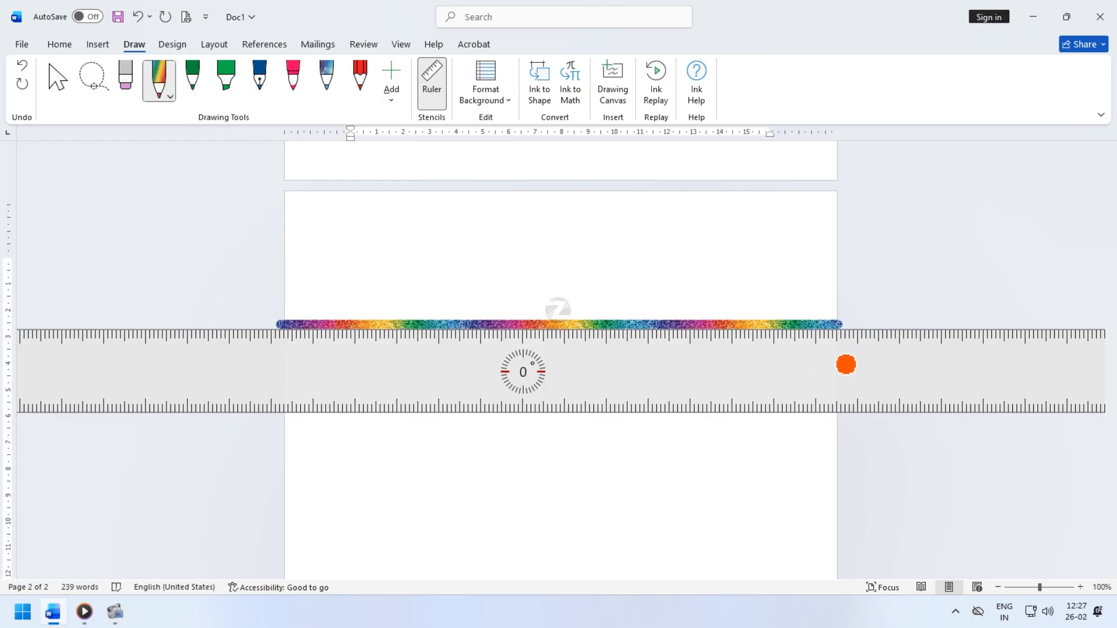
# - Change the rainbow pen to pink with the third thickness and draw a full-width line along the ruler, placed below the rainbow line
pyautogui.click(169, 93)
pyautogui.click(188, 169)
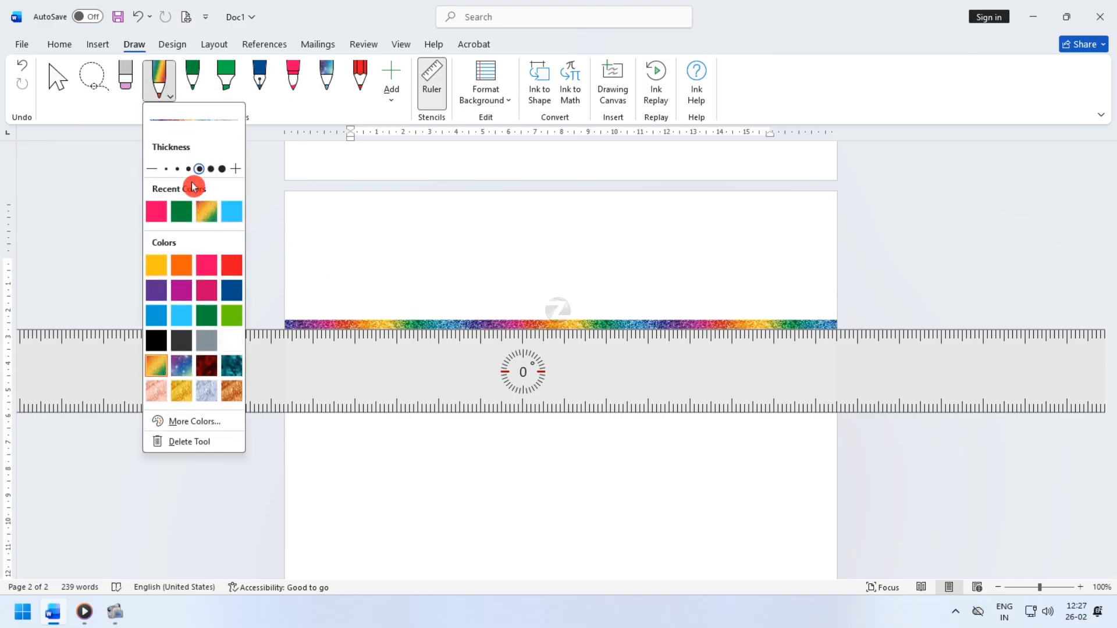
pyautogui.click(215, 267)
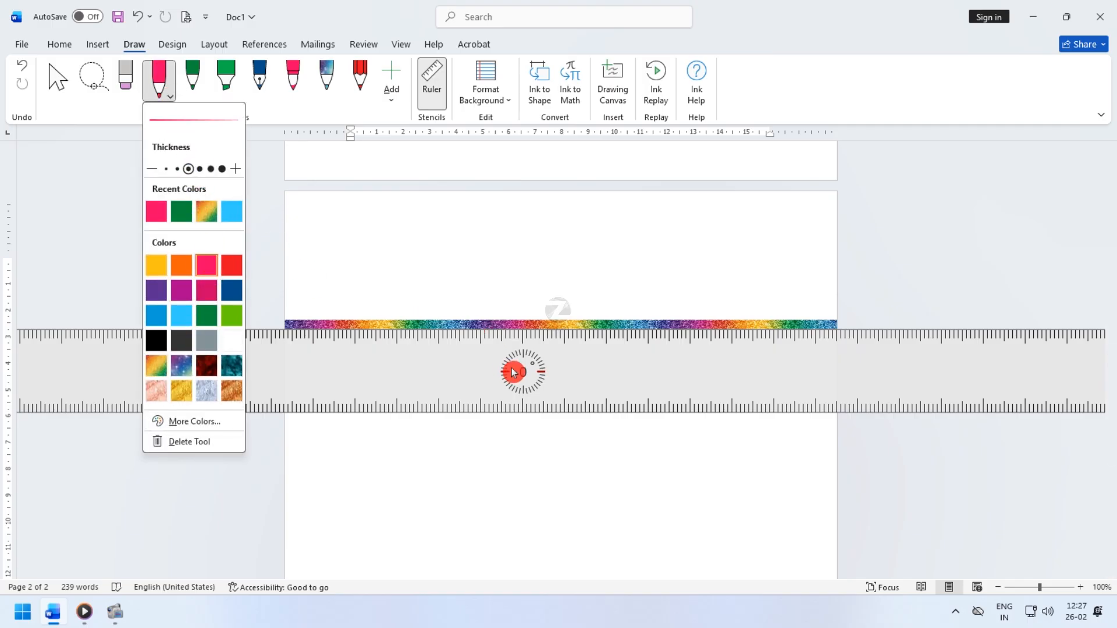
pyautogui.moveTo(613, 382); pyautogui.dragTo(616, 445)
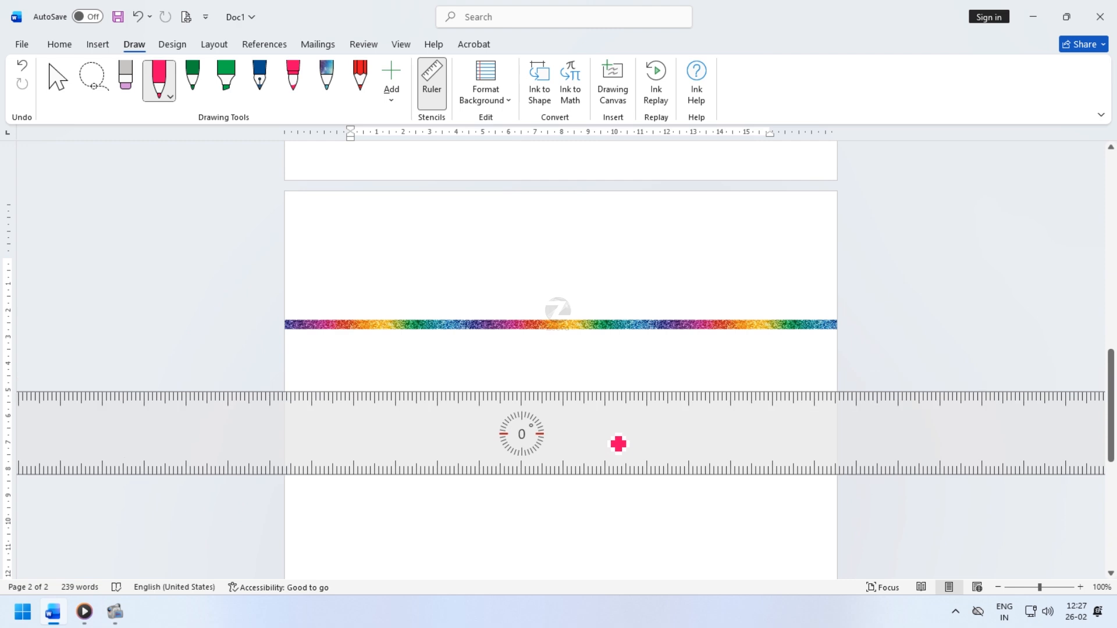
pyautogui.moveTo(290, 398); pyautogui.dragTo(834, 432)
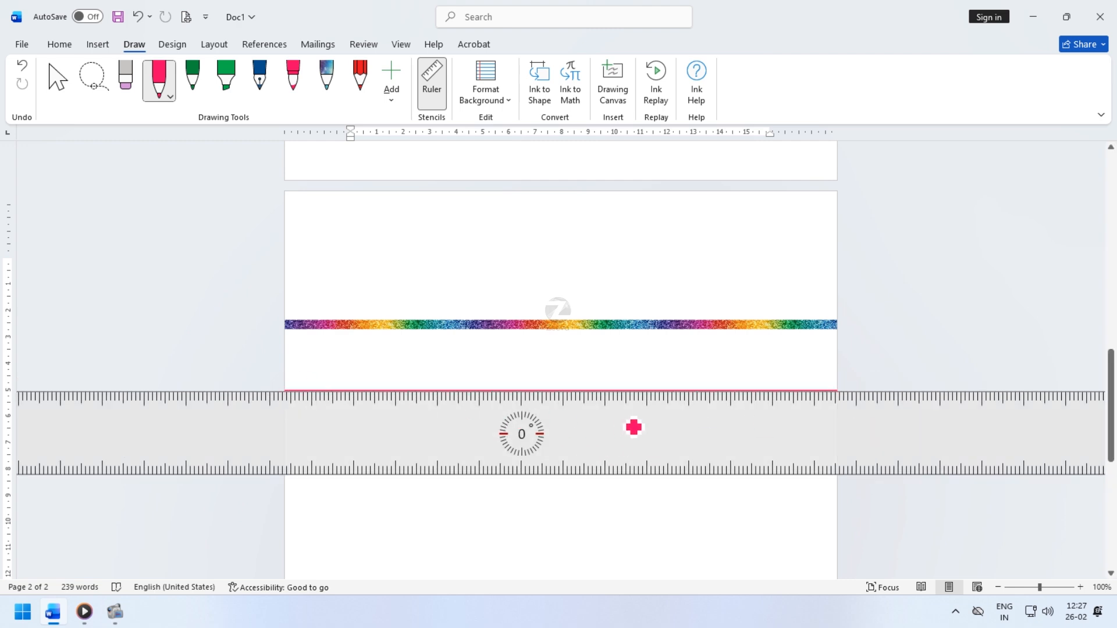
# - Rotate the ruler to 19° and draw a thick line across the page along its upper edge with the green pen
pyautogui.moveTo(634, 427); pyautogui.dragTo(621, 427)
pyautogui.scroll(-19, 617, 429)
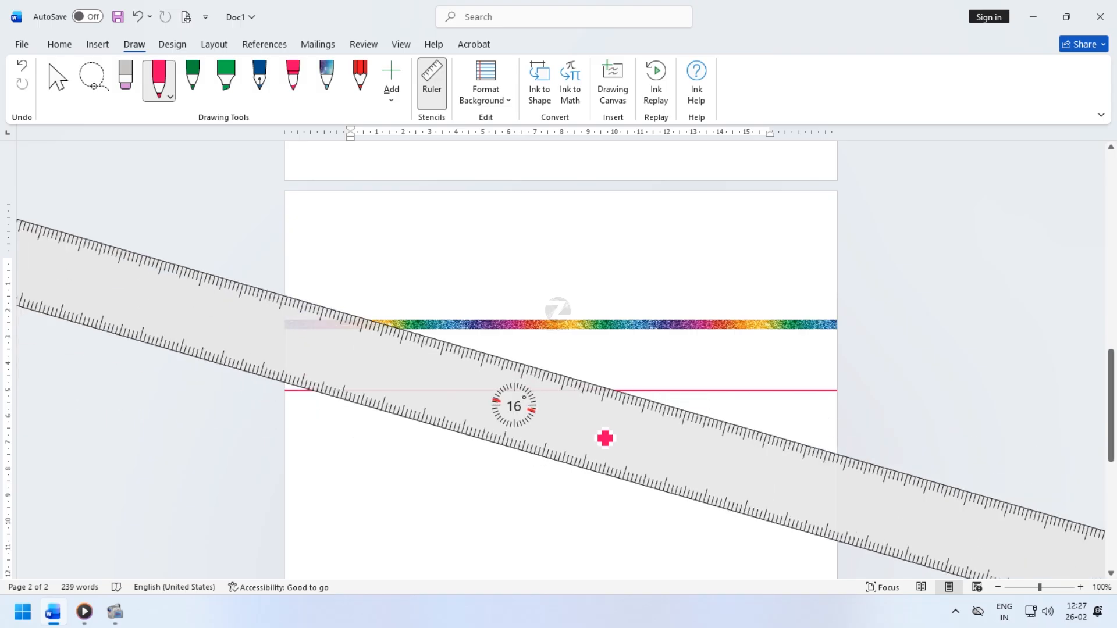
pyautogui.click(194, 82)
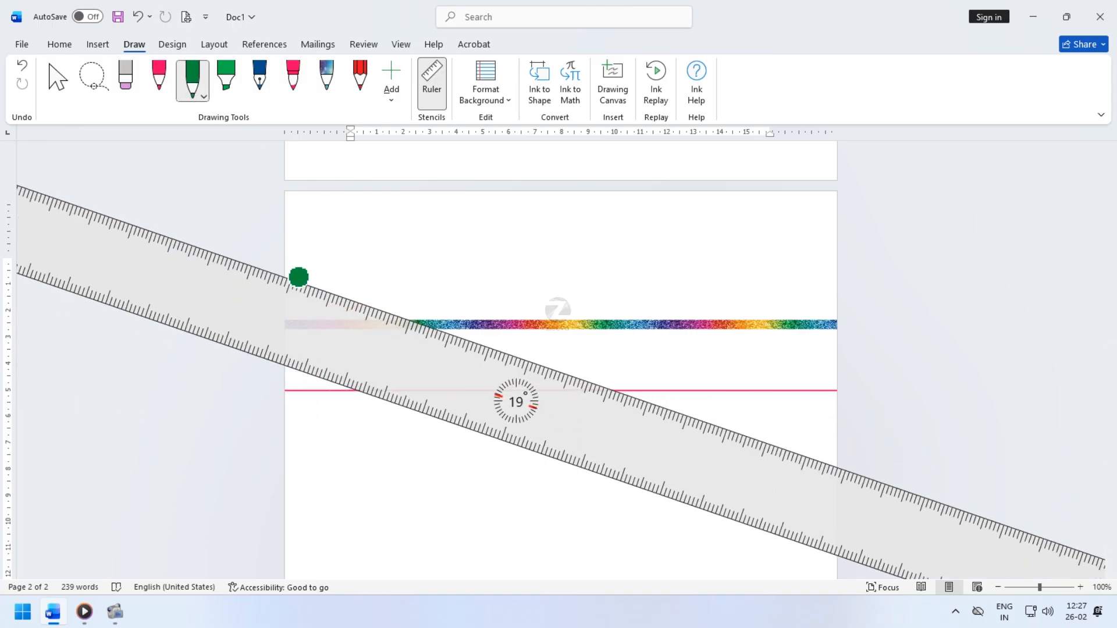
pyautogui.moveTo(291, 274); pyautogui.dragTo(837, 473)
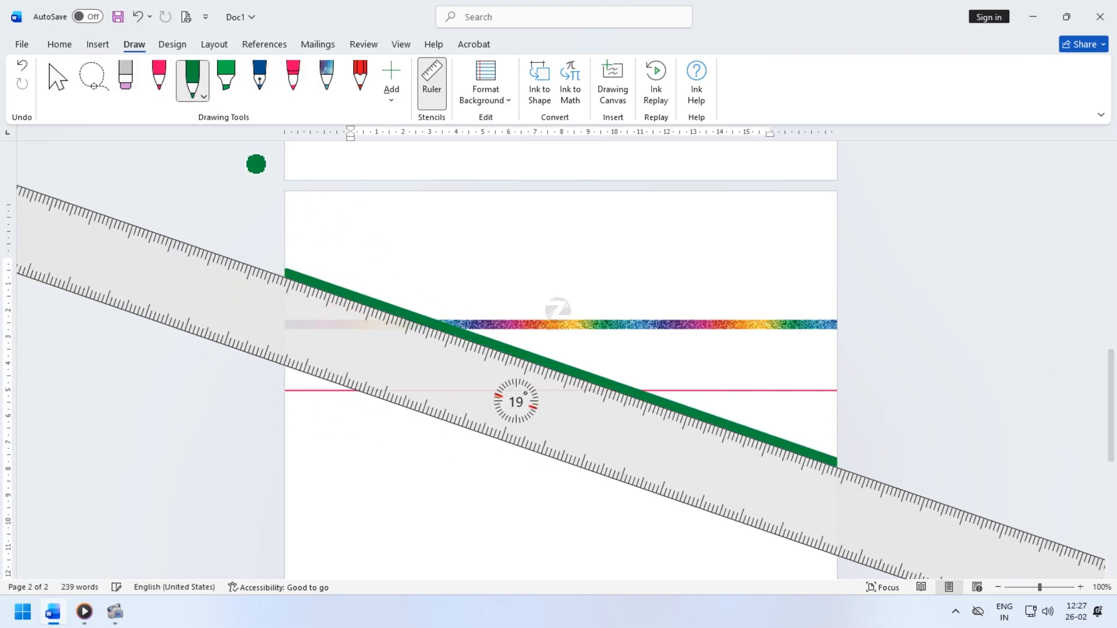
# - Set the green pen to the second thickness, move the ruler lower and draw a thin slanted line along it
pyautogui.click(194, 96)
pyautogui.click(214, 169)
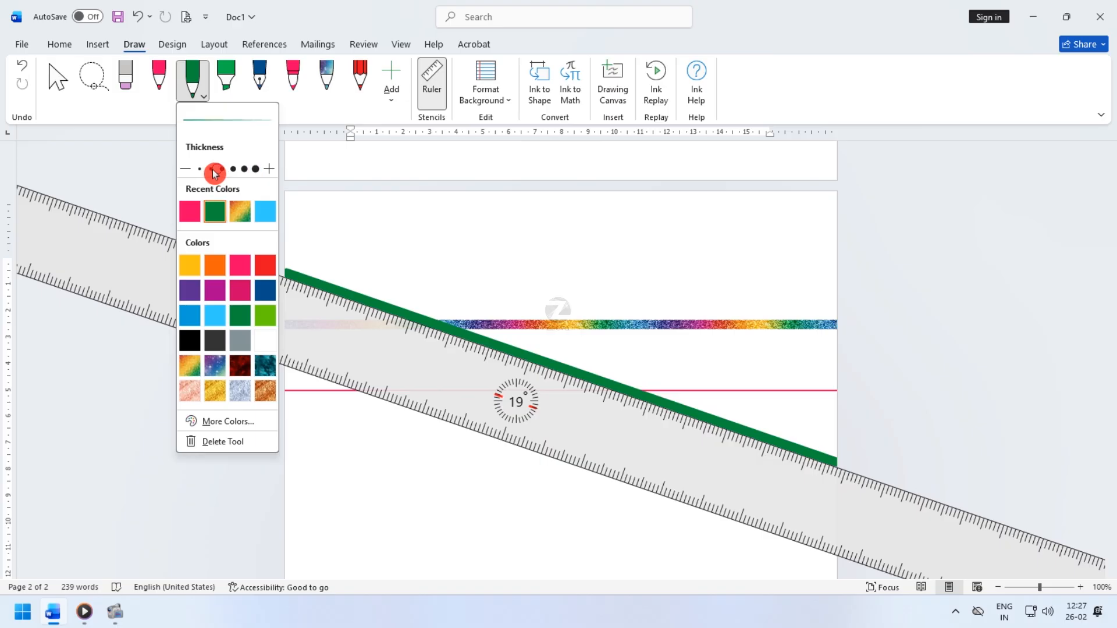
pyautogui.click(531, 399)
pyautogui.moveTo(561, 431); pyautogui.dragTo(522, 491)
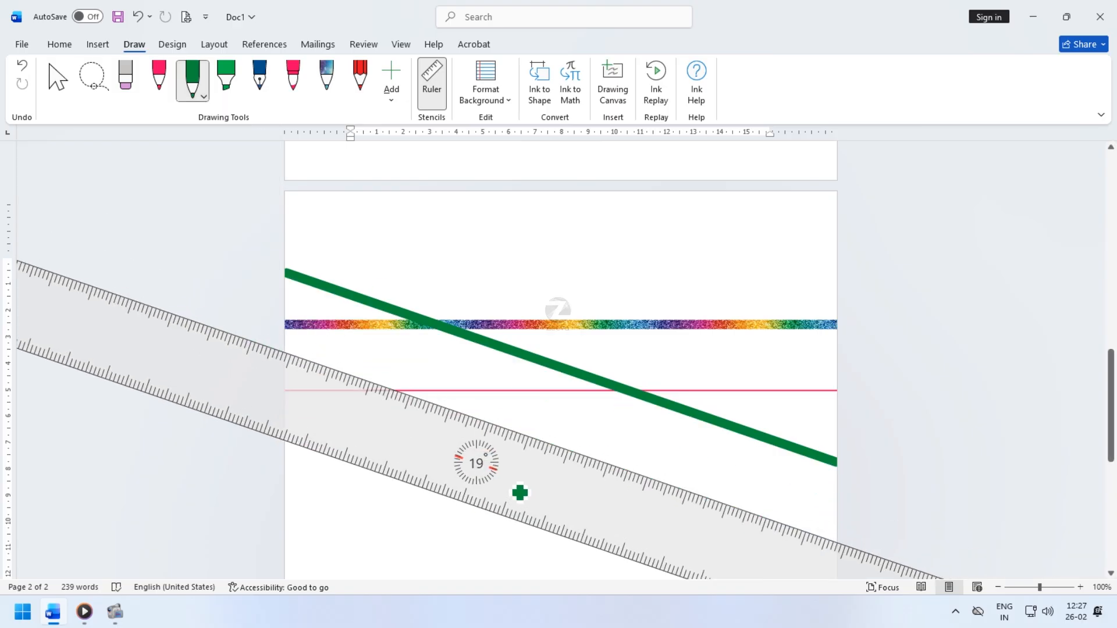
pyautogui.moveTo(295, 362)
pyautogui.mouseDown()
pyautogui.moveTo(693, 556)
pyautogui.moveTo(867, 626)
pyautogui.mouseUp()
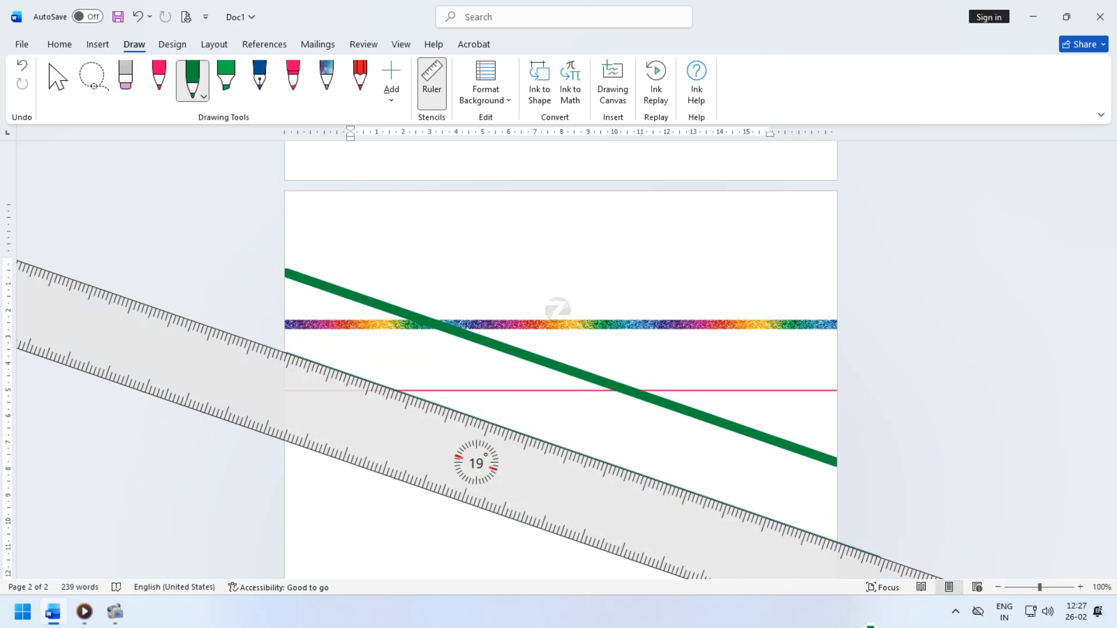
# - Move the ruler below the thin green line, draw another parallel thin green line along it, and hide the ruler
pyautogui.moveTo(706, 539); pyautogui.dragTo(691, 359)
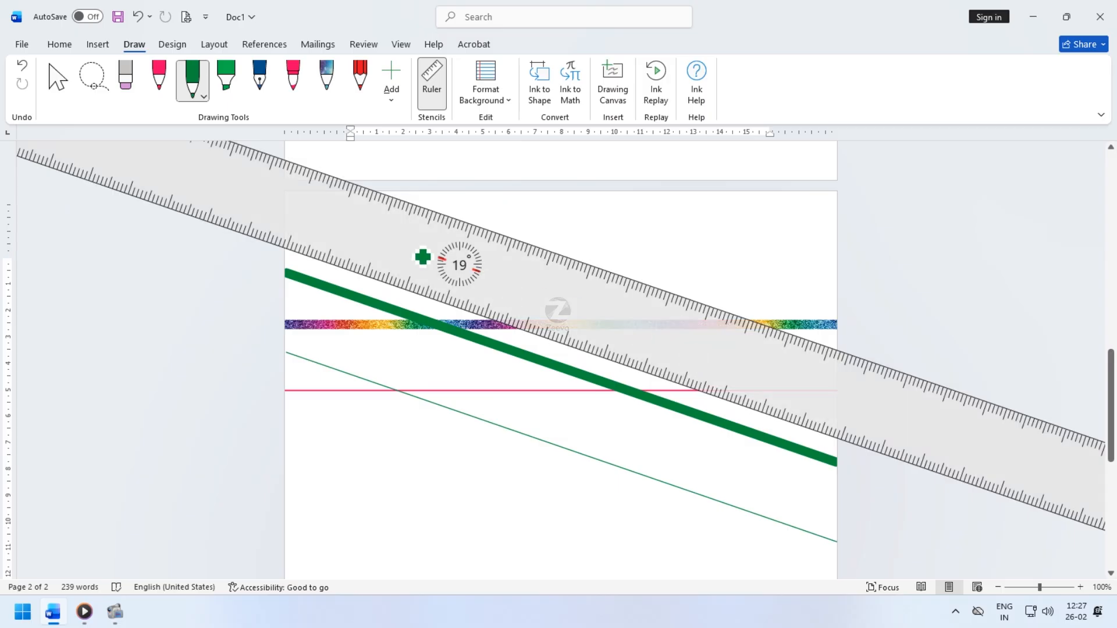
pyautogui.moveTo(495, 259); pyautogui.dragTo(442, 489)
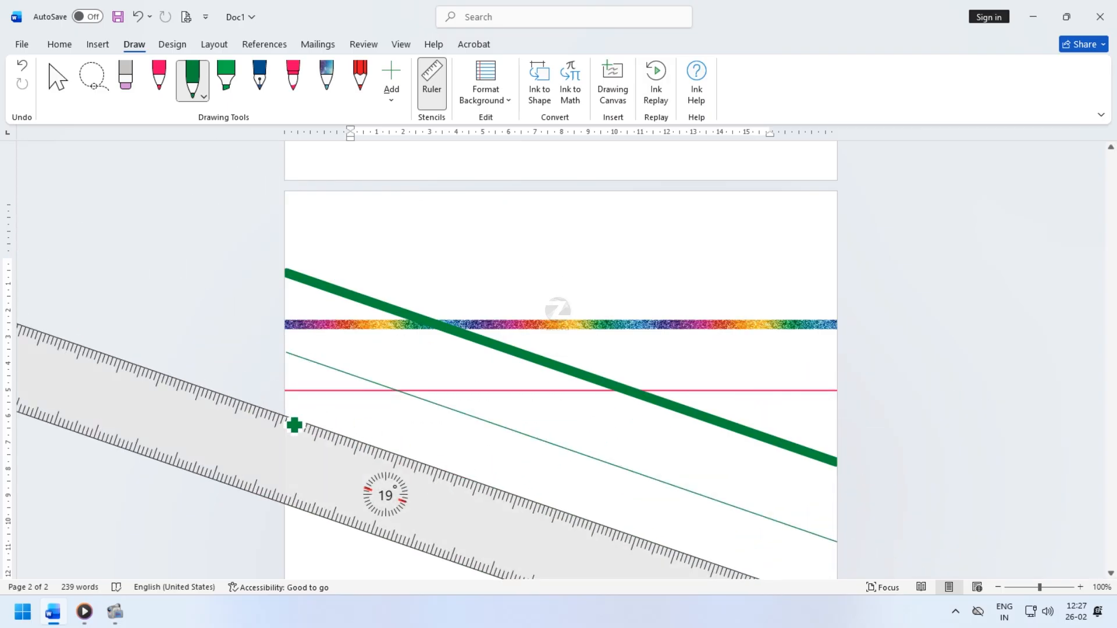
pyautogui.moveTo(294, 424)
pyautogui.mouseDown()
pyautogui.moveTo(549, 521)
pyautogui.moveTo(515, 462)
pyautogui.moveTo(394, 444)
pyautogui.mouseUp()
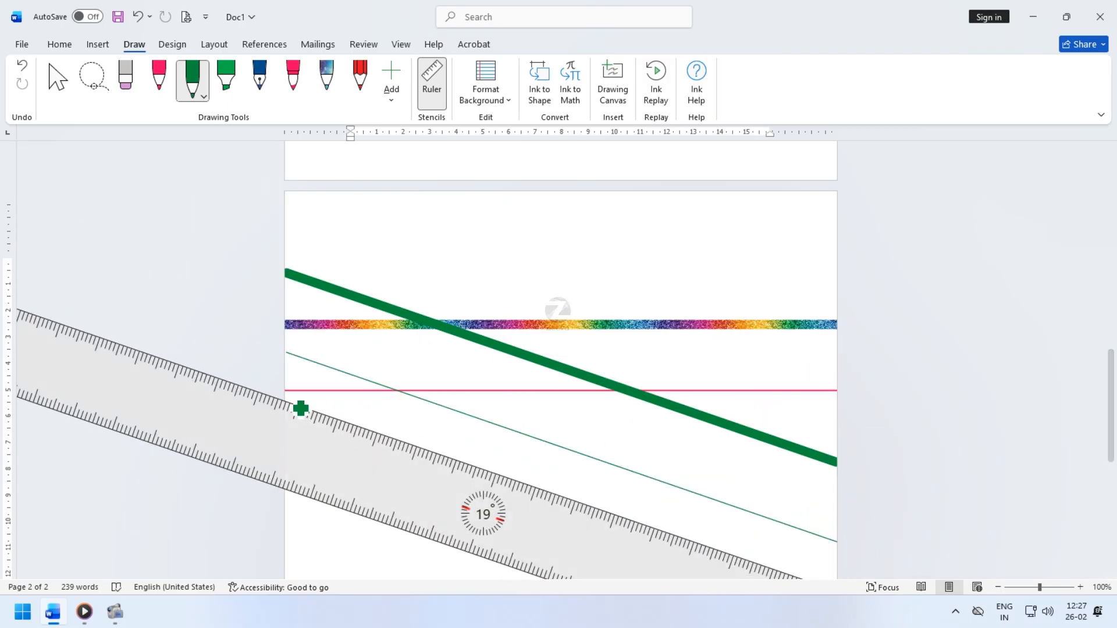
pyautogui.moveTo(295, 407); pyautogui.dragTo(796, 605)
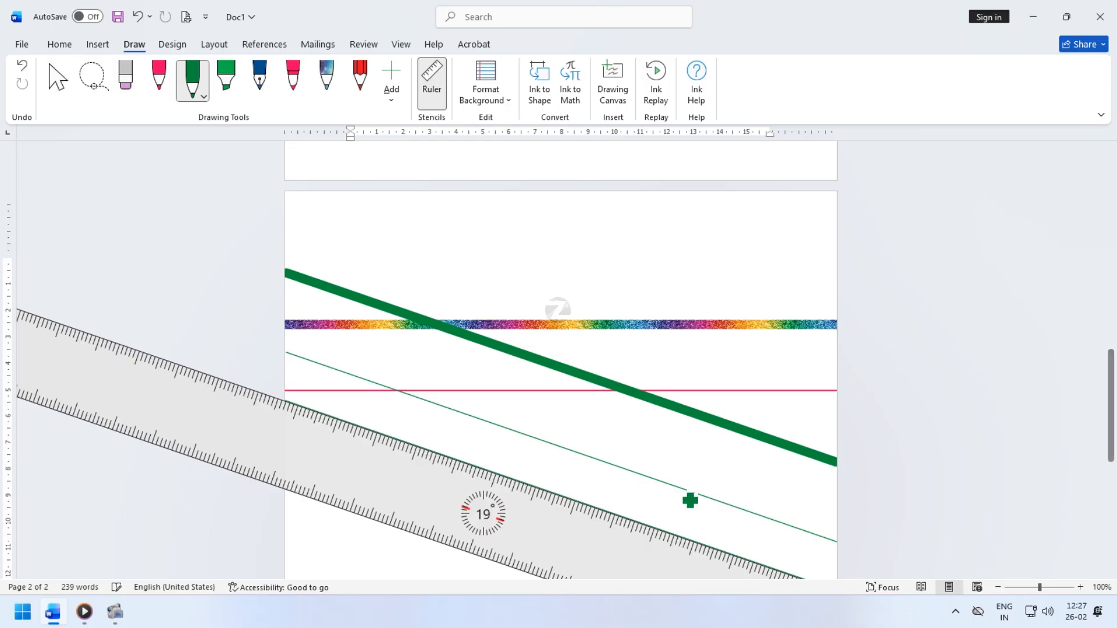
pyautogui.click(424, 93)
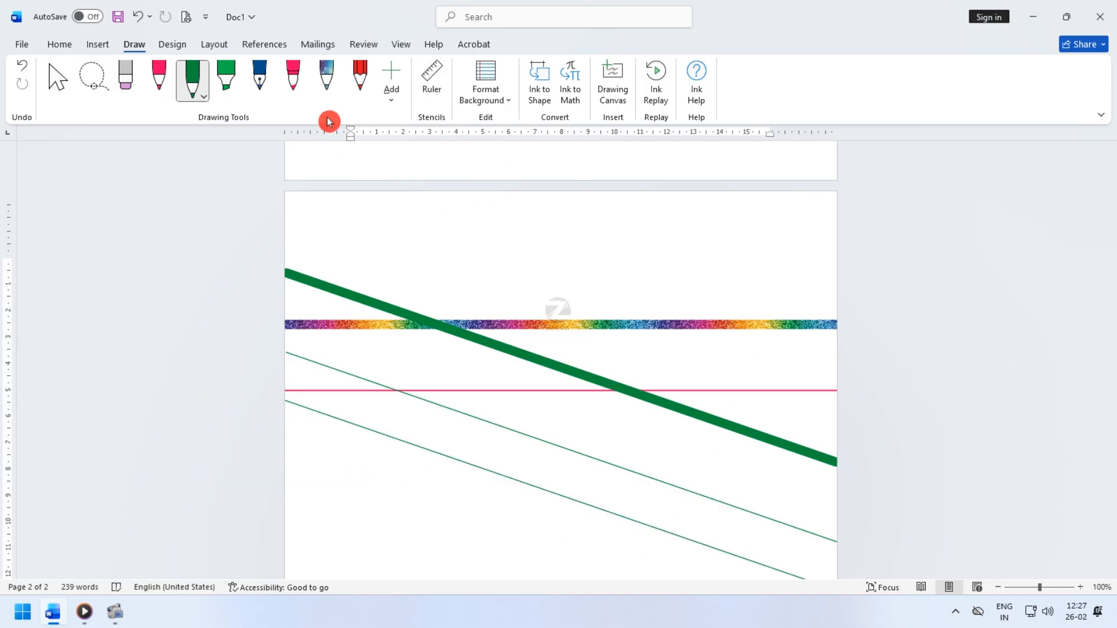
# - Select and delete the thick green slanted line and the horizontal rainbow line on the second page
pyautogui.click(64, 86)
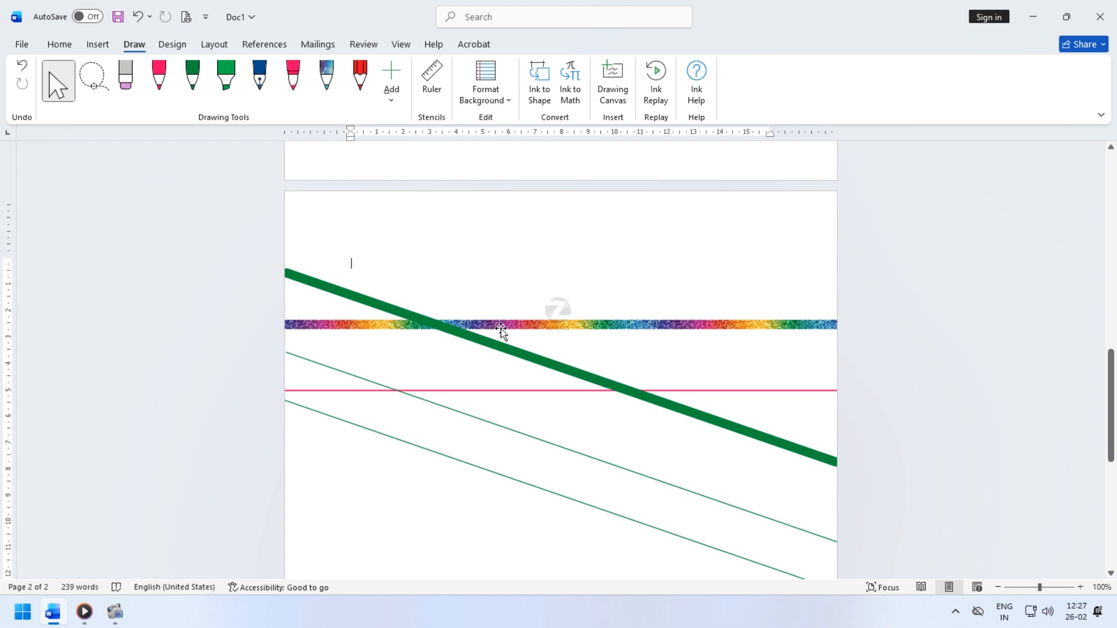
pyautogui.click(492, 350)
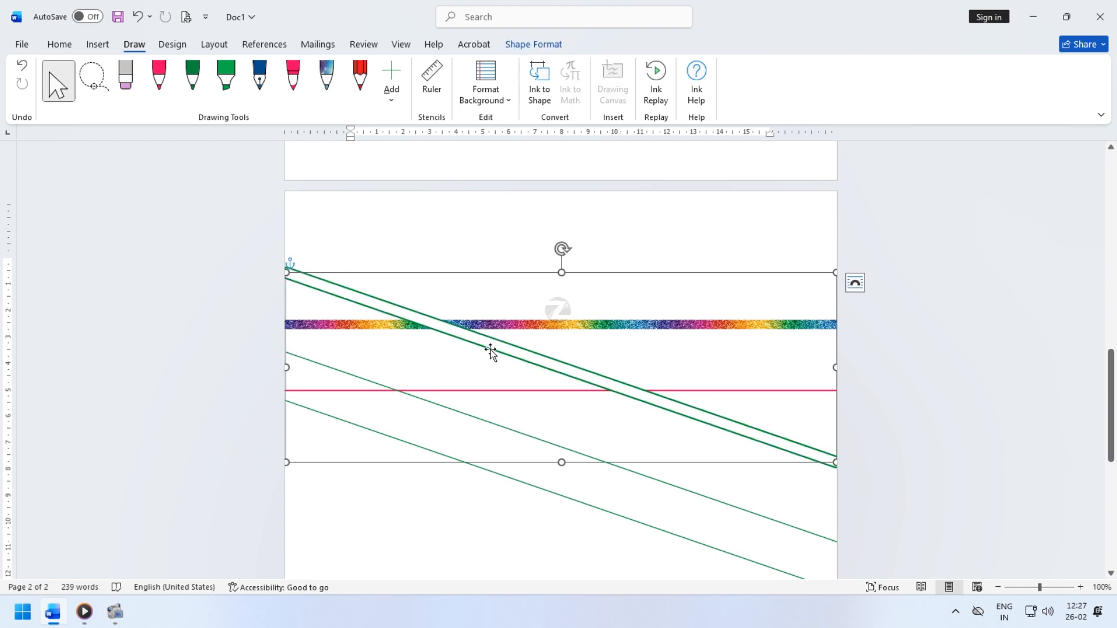
pyautogui.press('Delete')
pyautogui.click(519, 323)
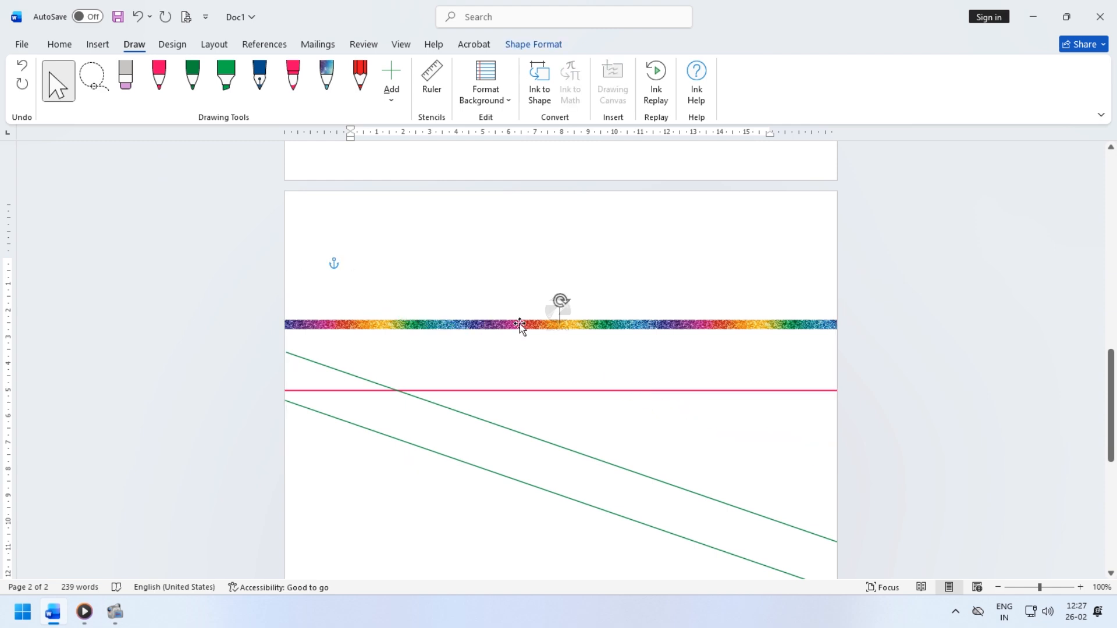
pyautogui.press('Delete')
pyautogui.scroll(-2, 519, 323)
pyautogui.scroll(1, 520, 326)
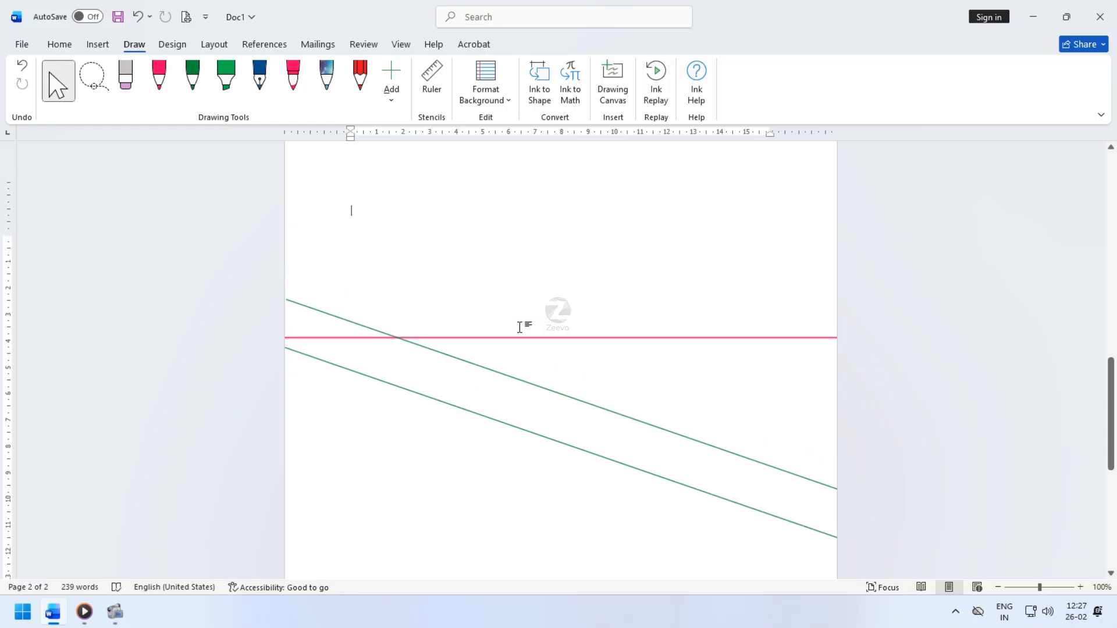
# - Select and delete the two thin green slanted lines and the horizontal pink line on the second page
pyautogui.scroll(-2, 501, 338)
pyautogui.scroll(-2, 599, 469)
pyautogui.scroll(4, 600, 483)
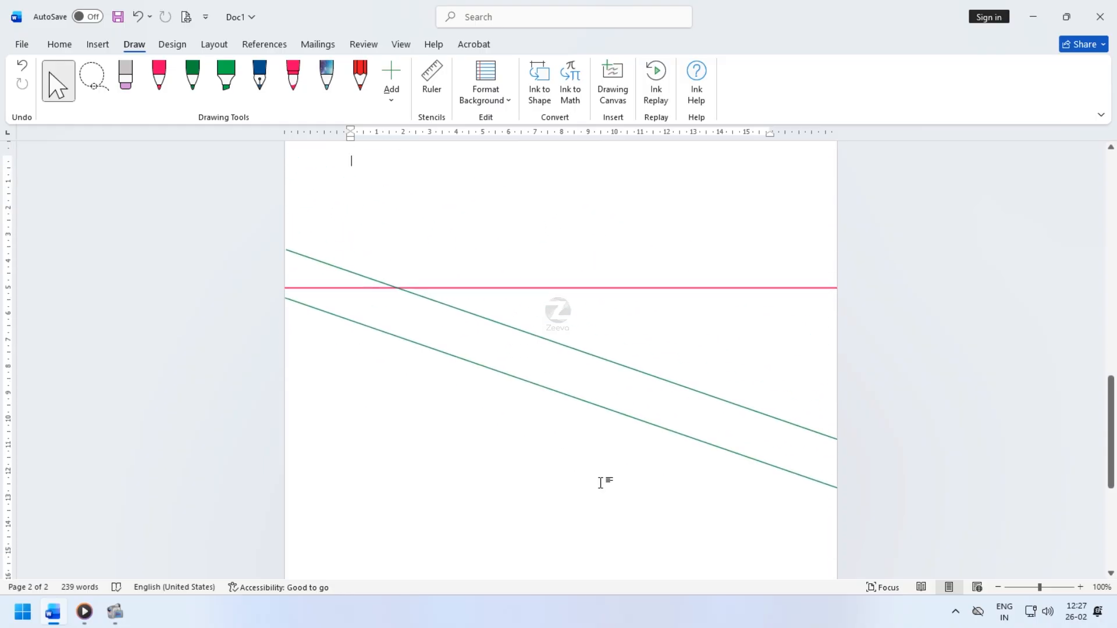
pyautogui.click(581, 353)
pyautogui.press('Delete')
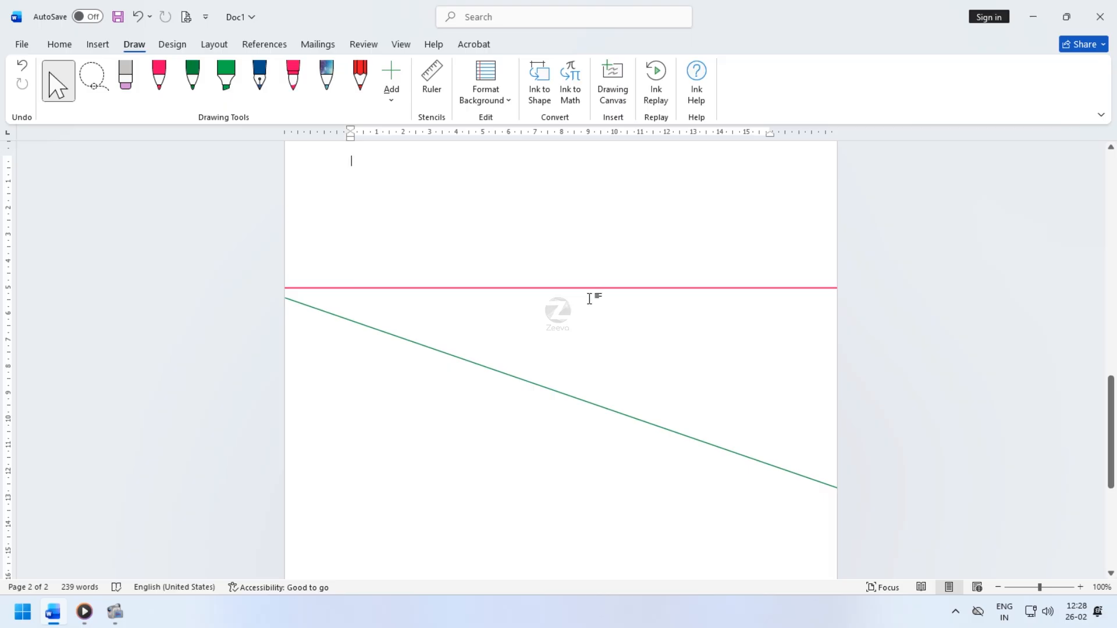
pyautogui.click(482, 99)
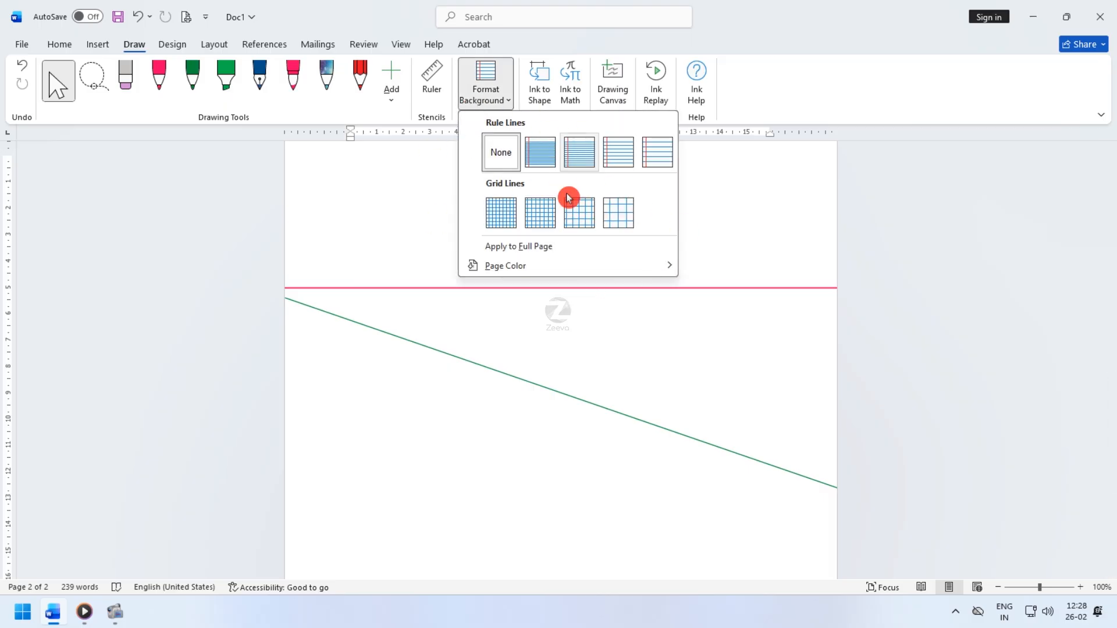
pyautogui.click(496, 290)
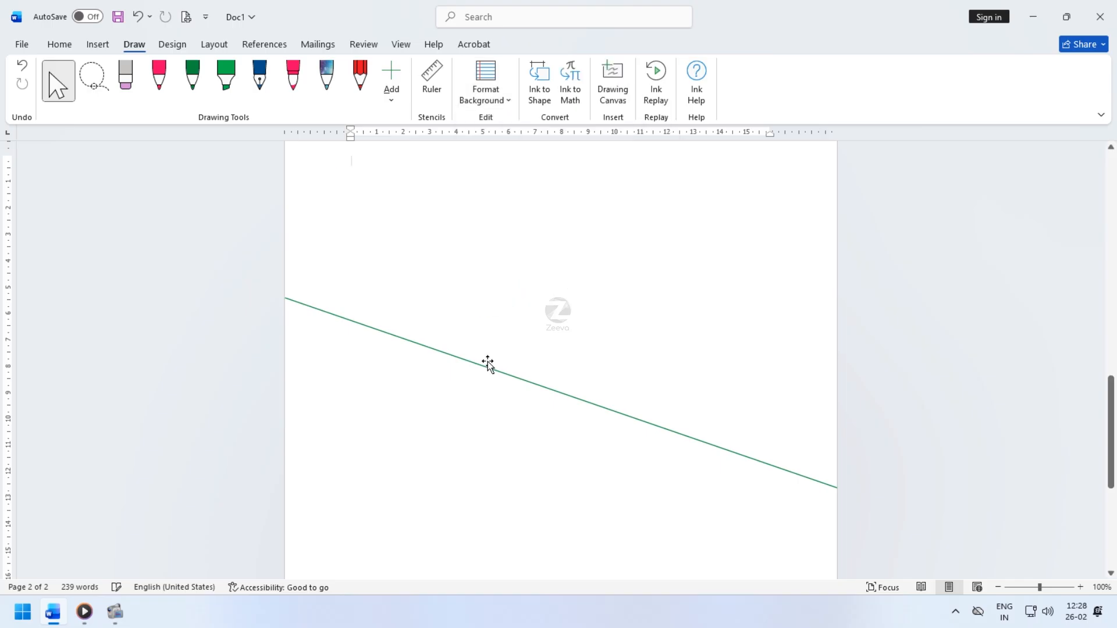
pyautogui.press('Delete')
# - Apply the narrowest rule lines as the document background and extend them to the full page
pyautogui.click(486, 81)
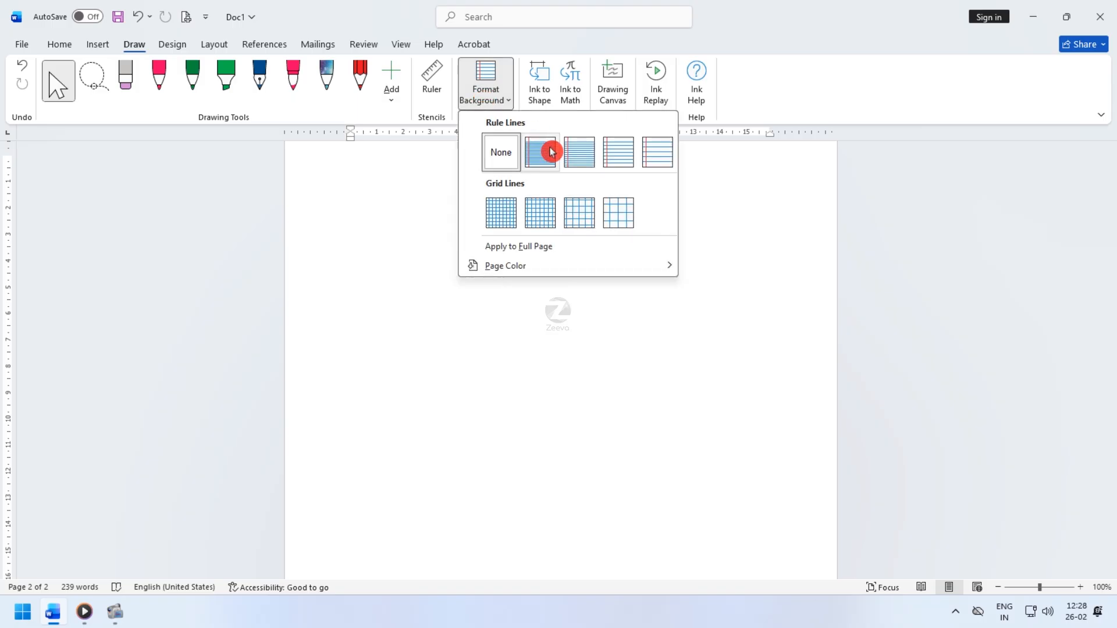
pyautogui.click(553, 152)
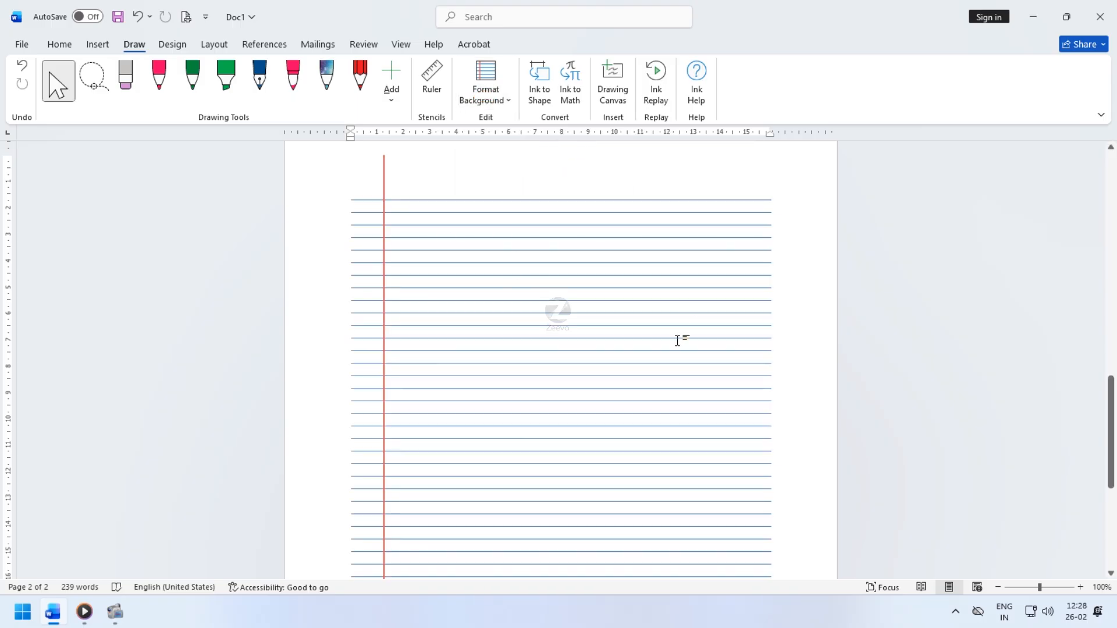
pyautogui.scroll(2, 542, 309)
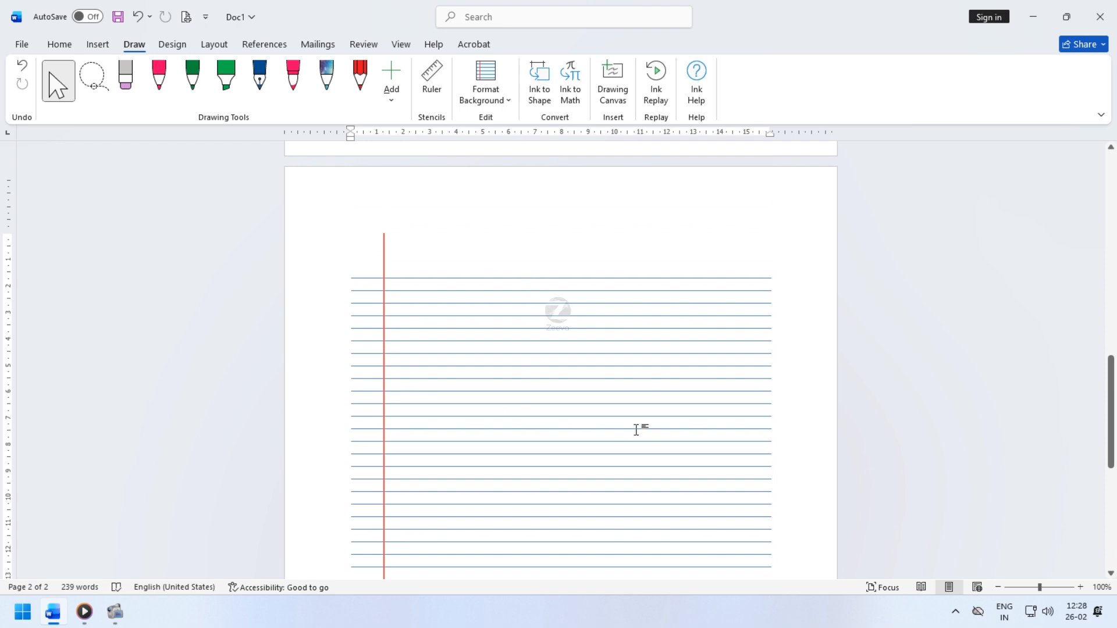
pyautogui.click(507, 100)
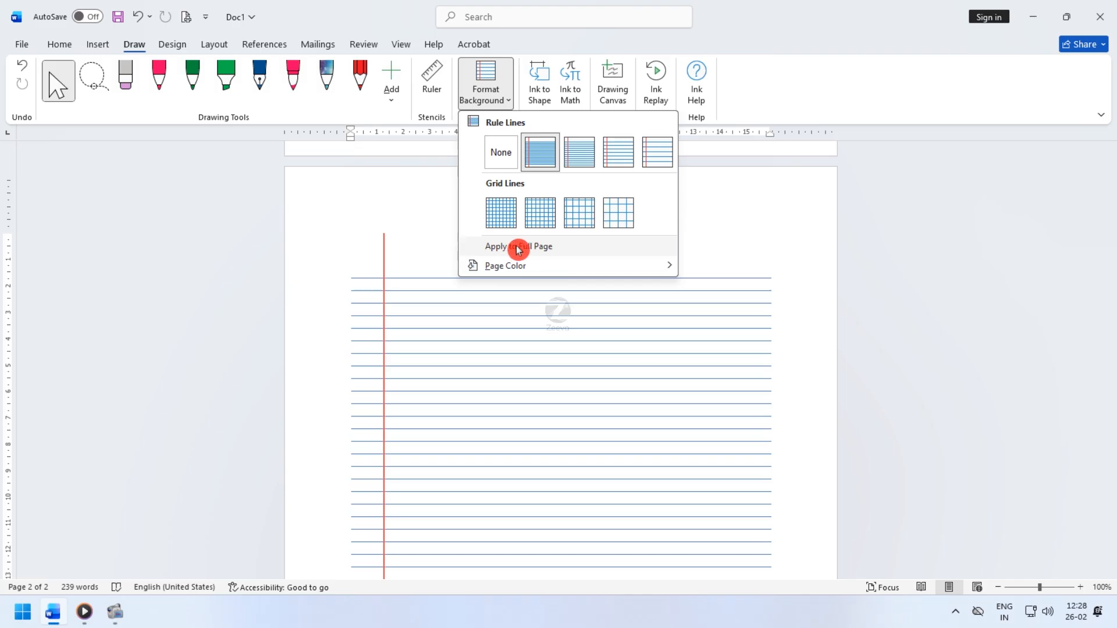
pyautogui.click(563, 250)
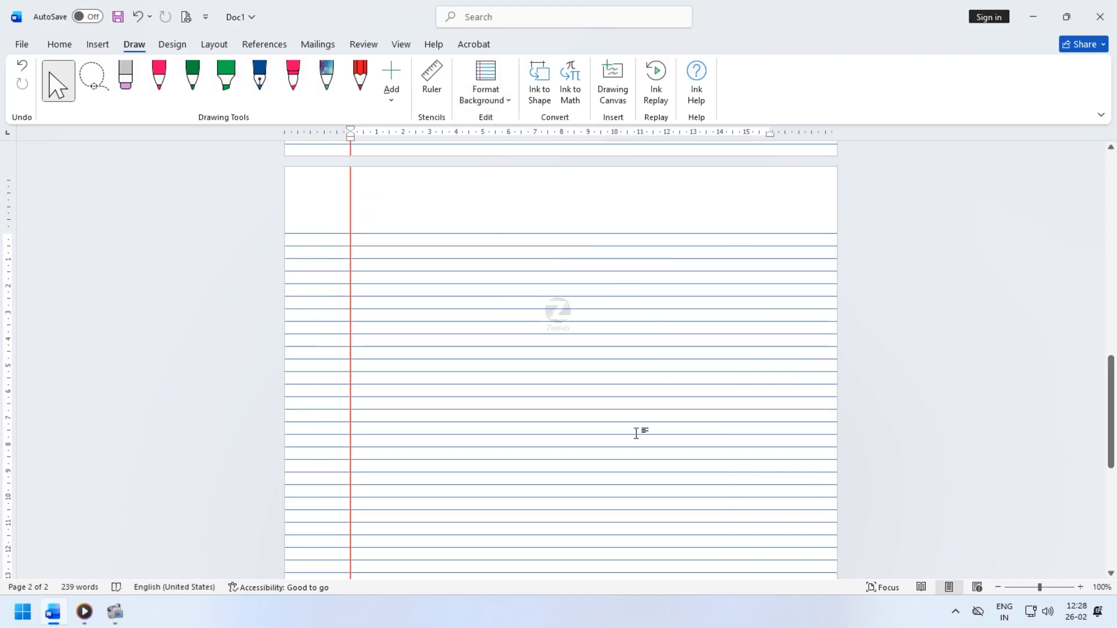
pyautogui.scroll(-10, 479, 333)
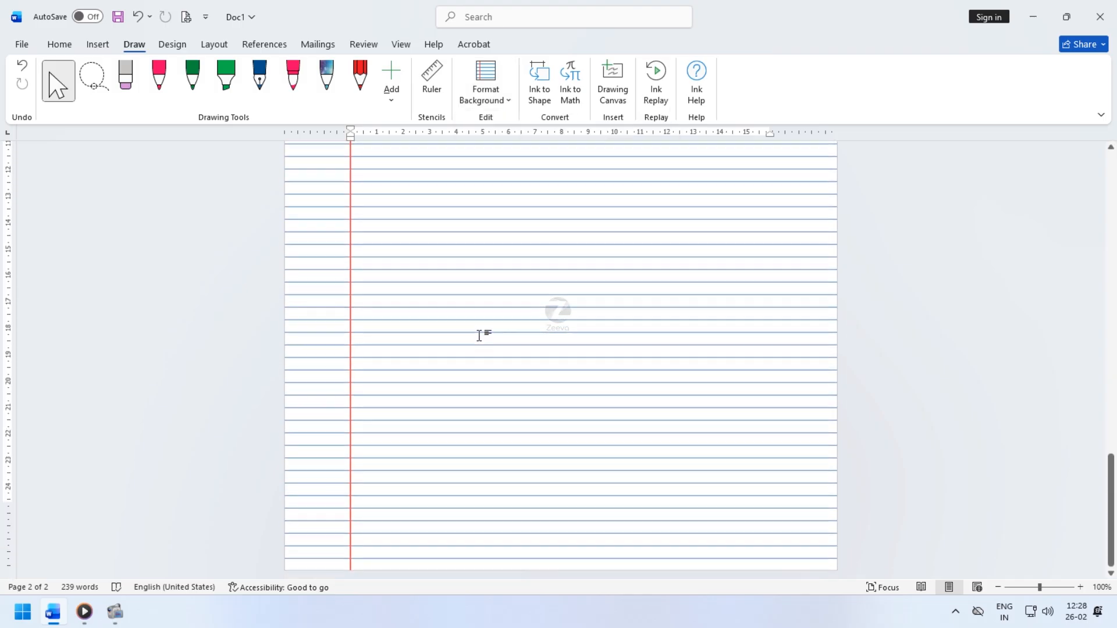
pyautogui.scroll(15, 479, 335)
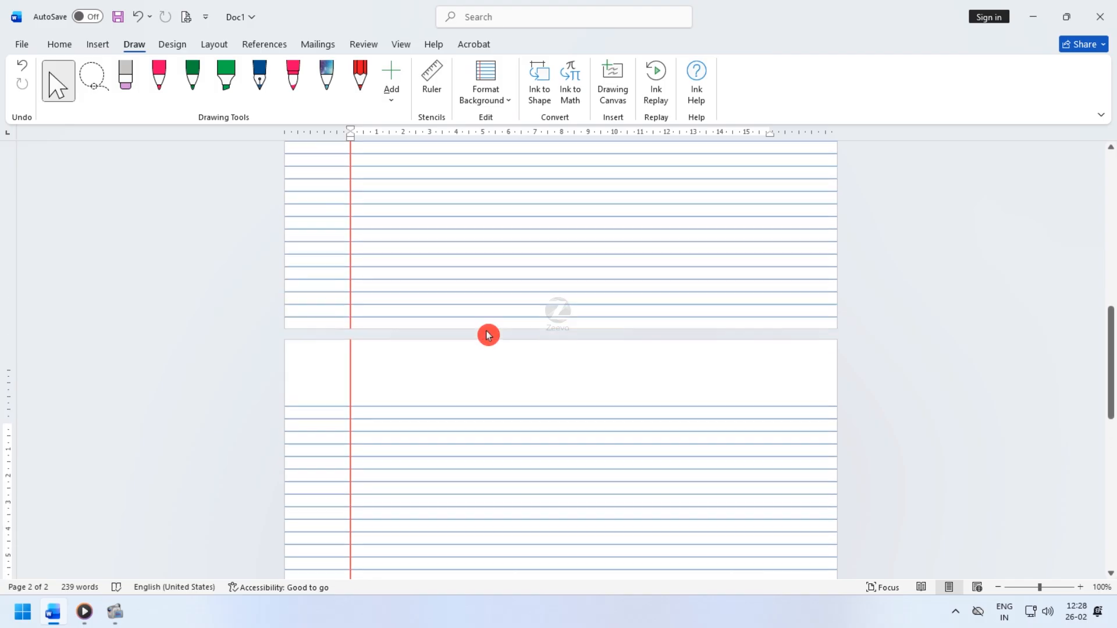
pyautogui.scroll(3, 489, 335)
pyautogui.scroll(-4, 488, 335)
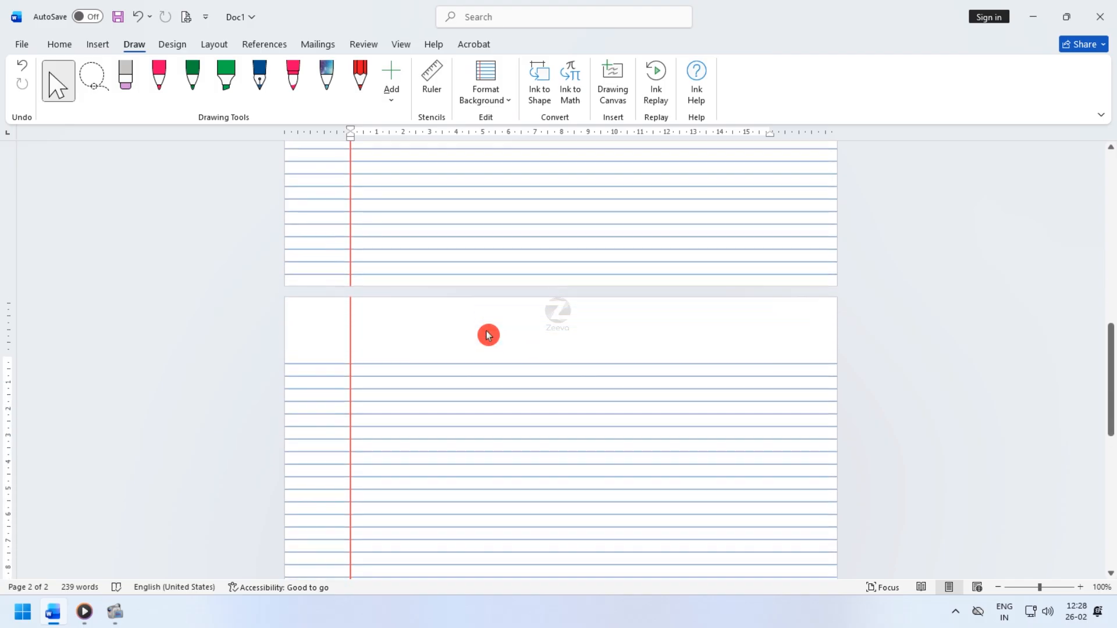
pyautogui.scroll(-1, 484, 330)
# - Try the second, third and fourth rule line spacings as the background, ending with the second spacing again
pyautogui.click(500, 102)
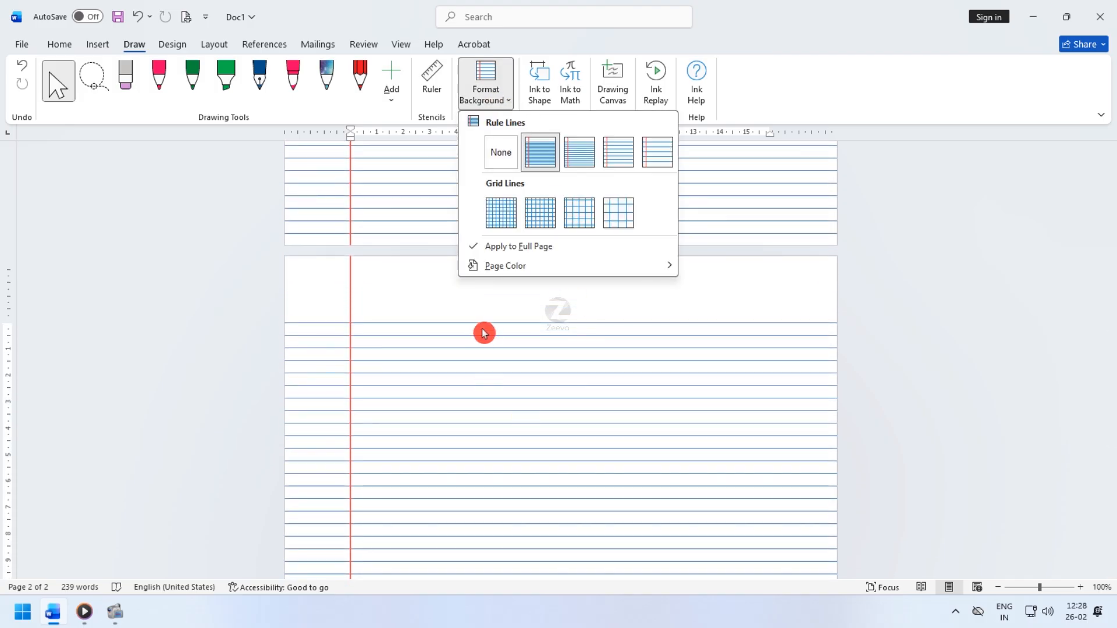
pyautogui.click(582, 154)
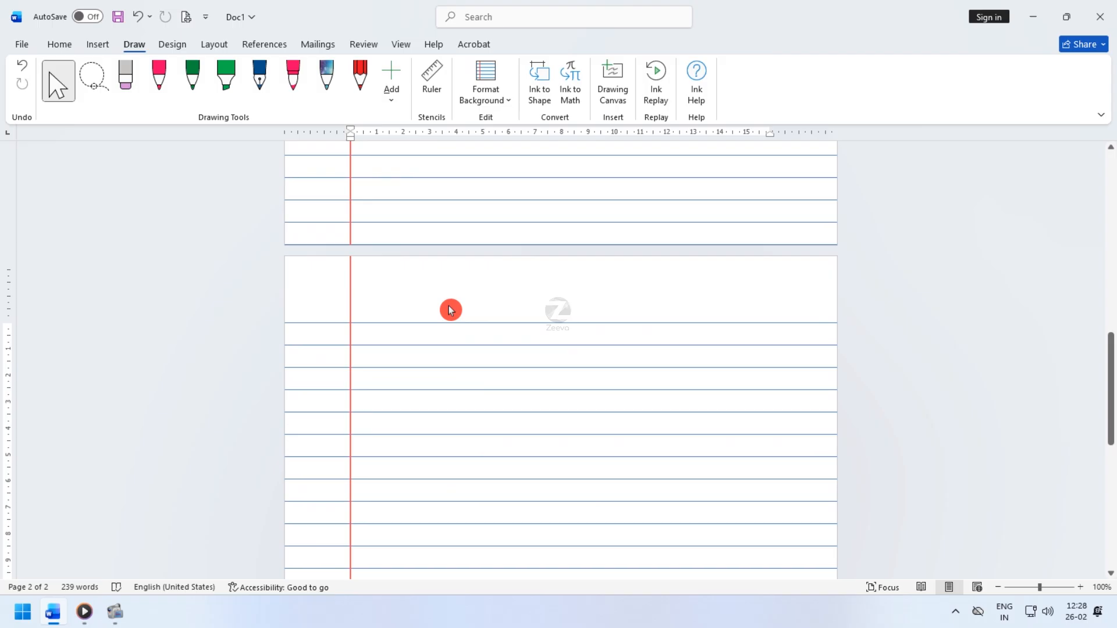
pyautogui.click(493, 79)
pyautogui.click(623, 153)
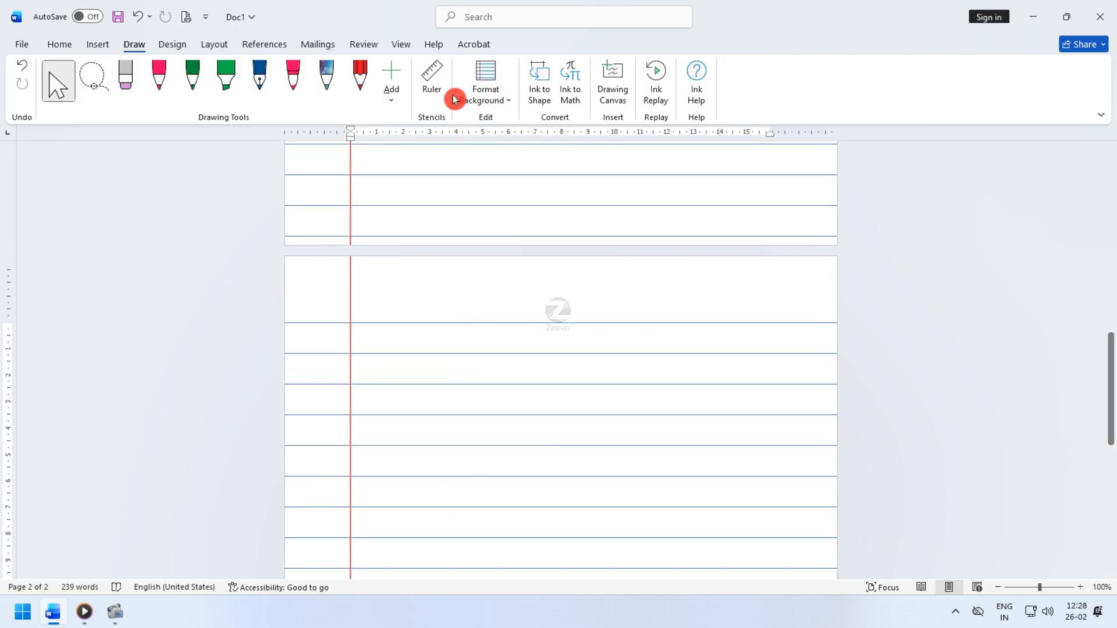
pyautogui.click(495, 79)
pyautogui.click(646, 153)
pyautogui.click(486, 104)
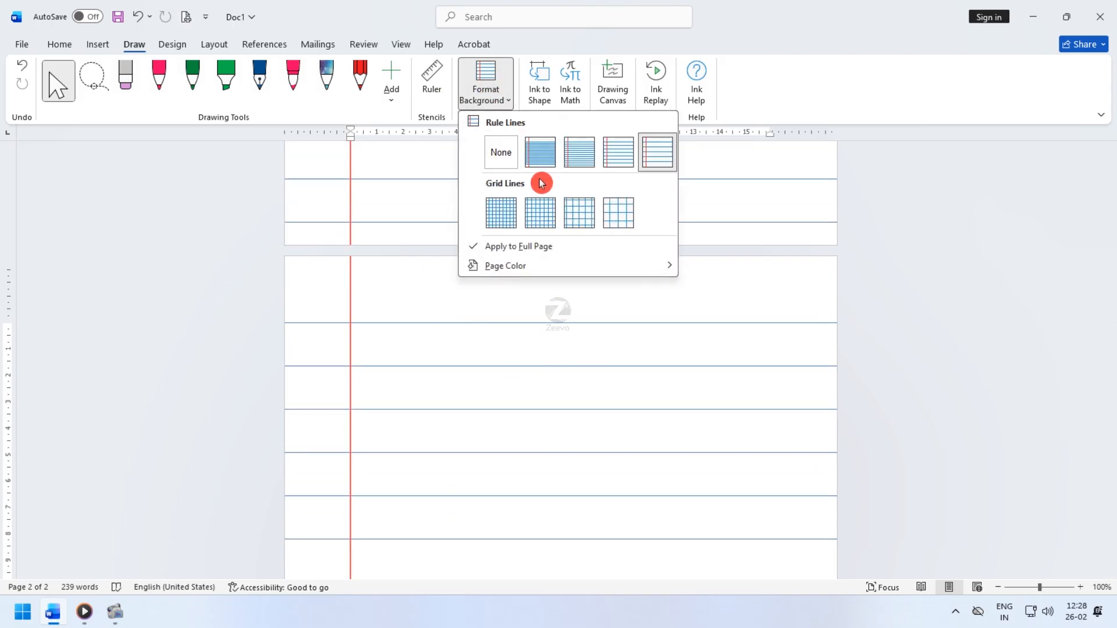
pyautogui.click(574, 154)
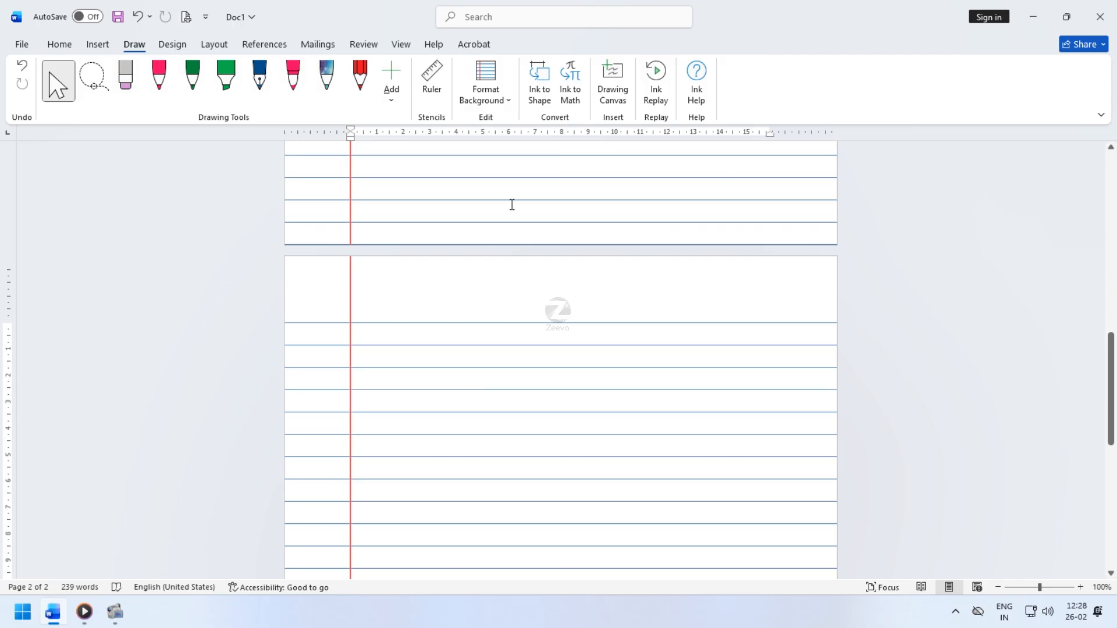
# - Replace the rule lines with grid lines and try all four grid sizes from smallest to largest
pyautogui.click(487, 87)
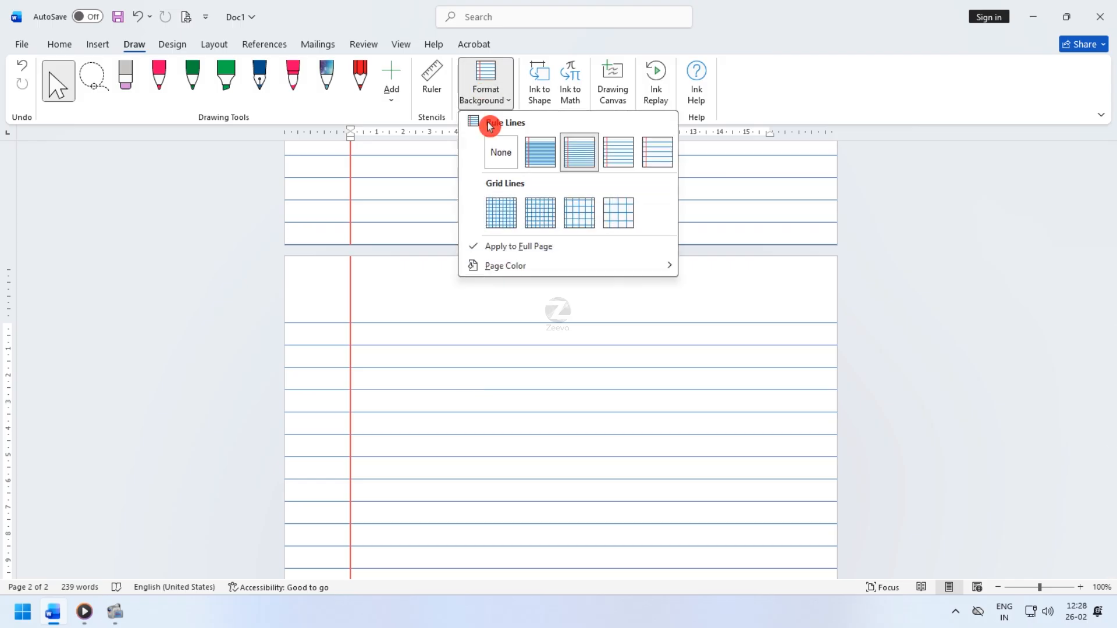
pyautogui.click(509, 218)
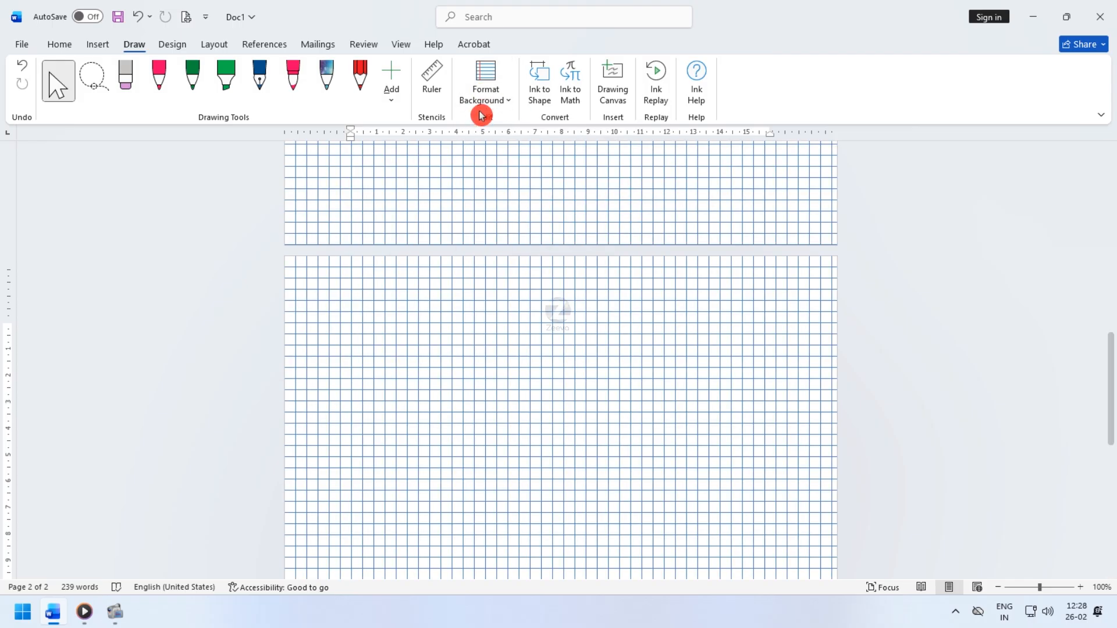
pyautogui.click(482, 103)
pyautogui.click(540, 215)
pyautogui.click(491, 100)
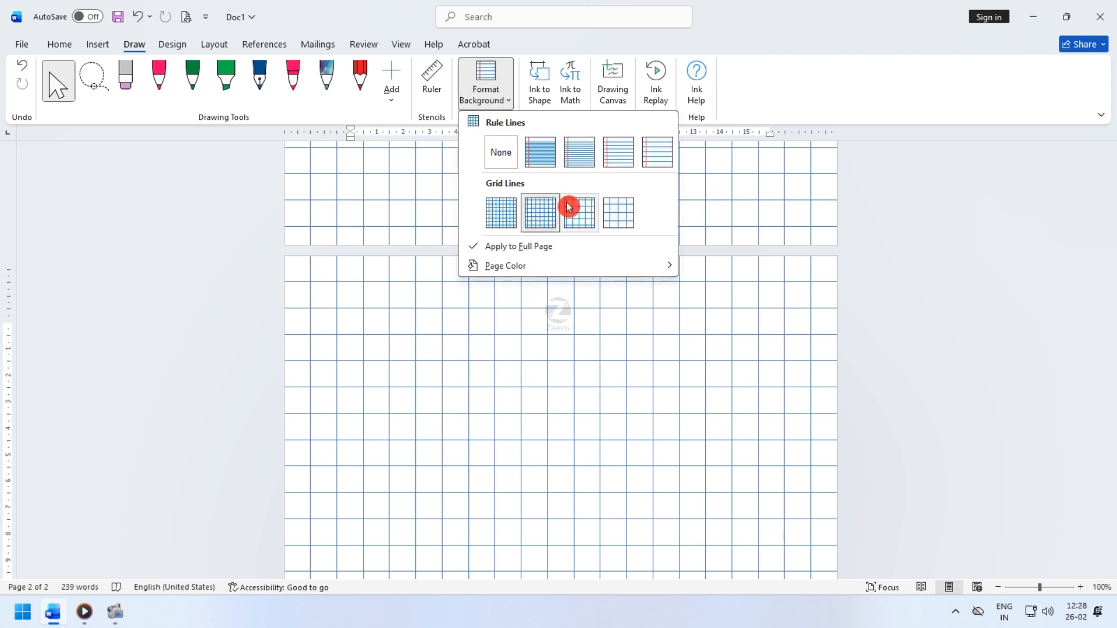
pyautogui.click(569, 207)
pyautogui.click(488, 98)
pyautogui.click(618, 213)
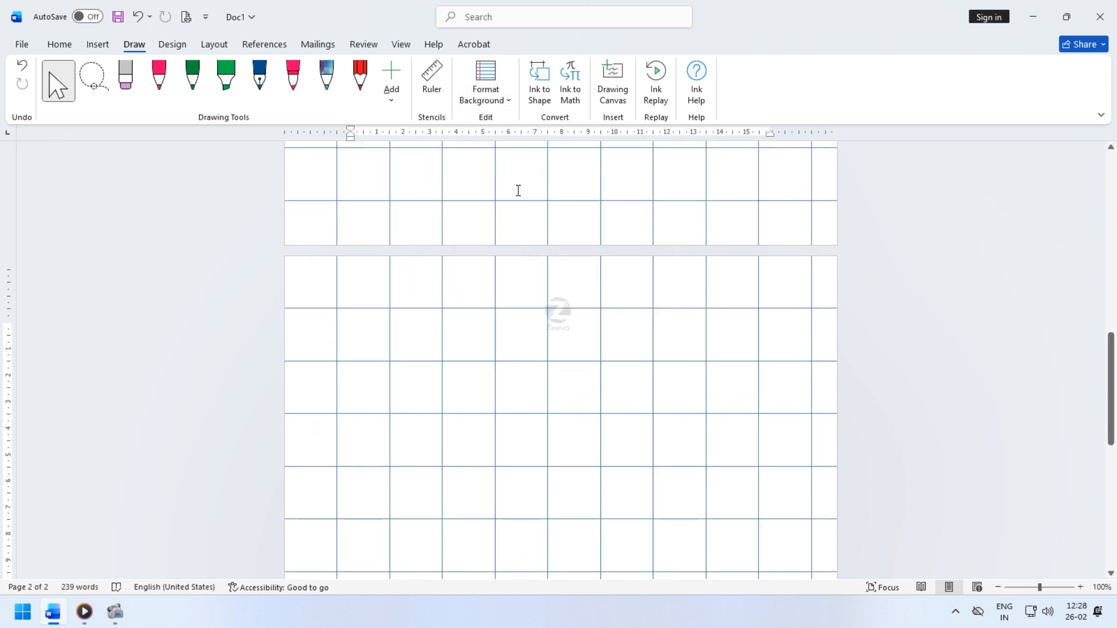
# - Show the Page Color choices without picking one and set the background lines to None
pyautogui.click(486, 96)
pyautogui.moveTo(523, 278)
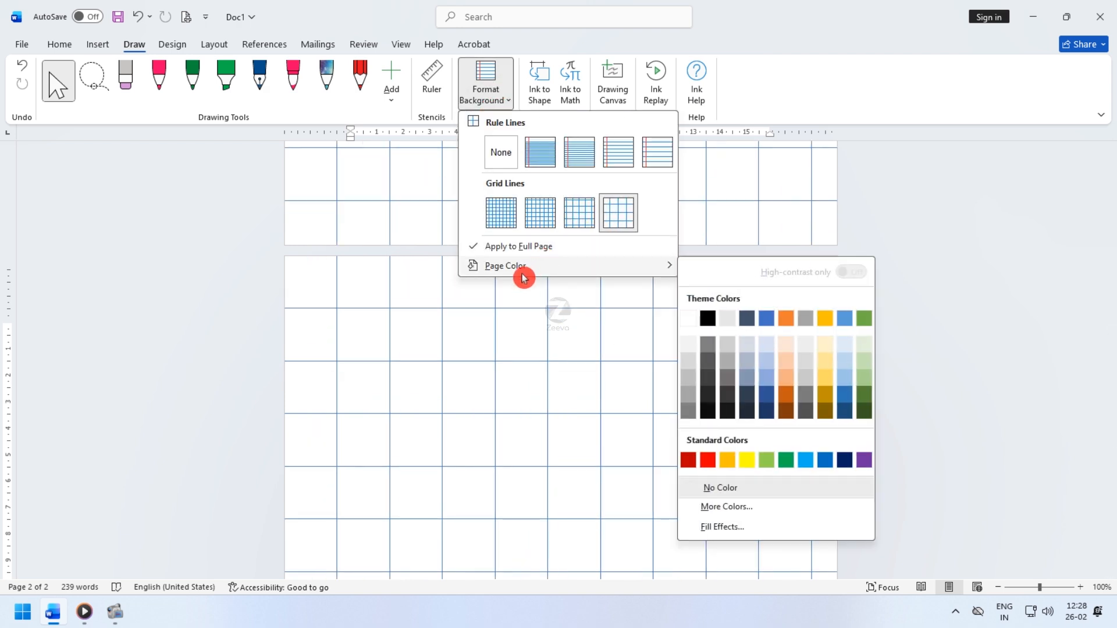
pyautogui.click(501, 167)
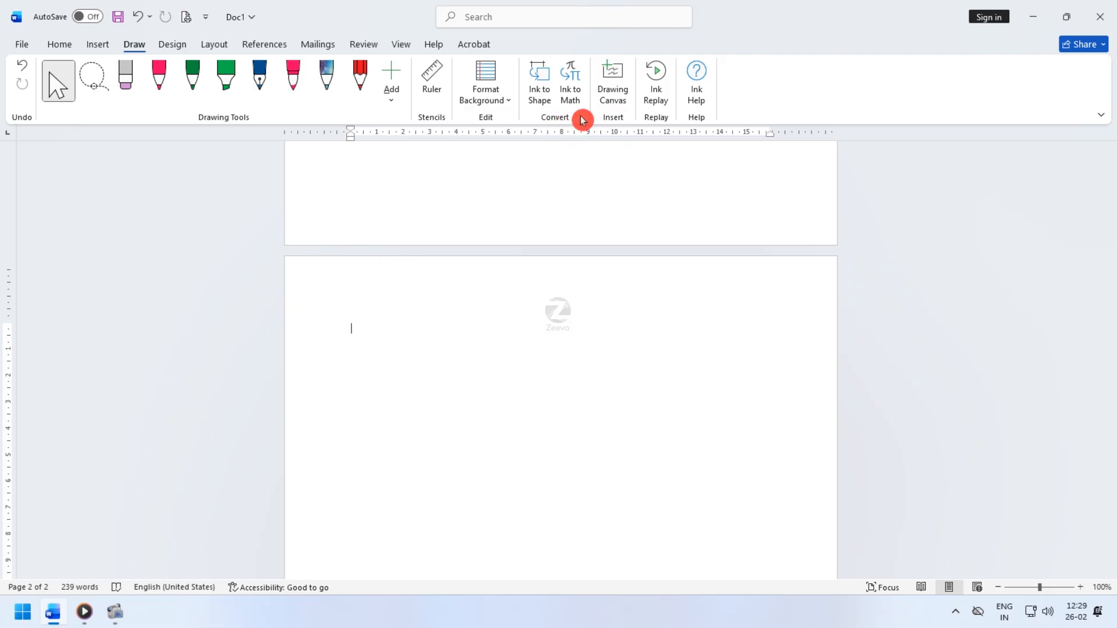
# - Turn on Ink to Shape and draw a large circle, a smaller circle, a triangle and a wide rectangle with the green pen
pyautogui.click(546, 89)
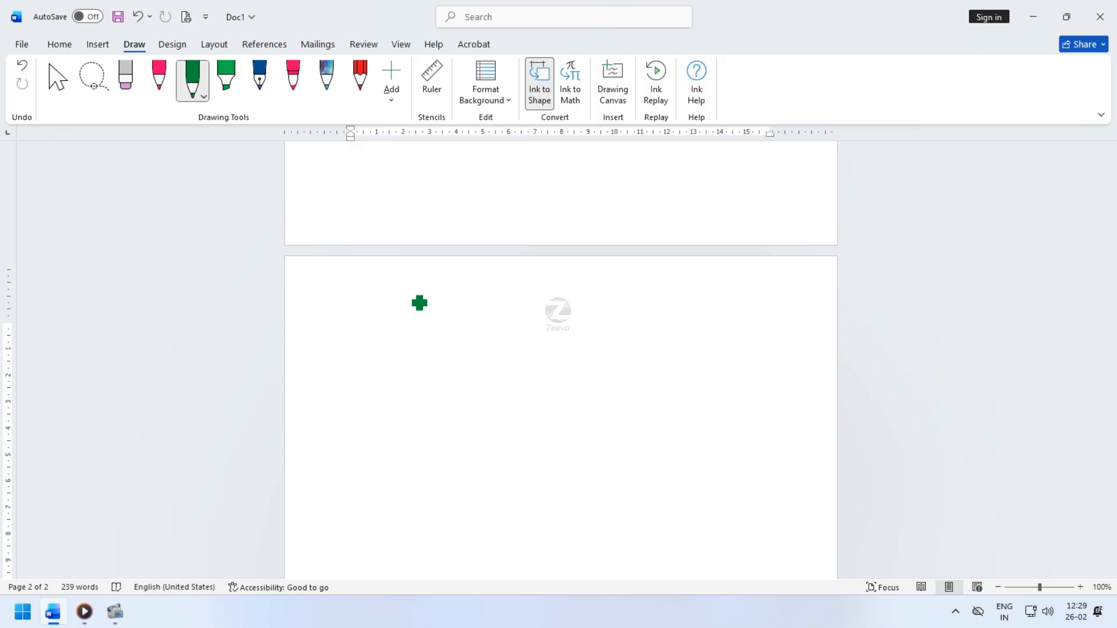
pyautogui.moveTo(411, 292)
pyautogui.mouseDown()
pyautogui.moveTo(392, 339)
pyautogui.moveTo(438, 329)
pyautogui.moveTo(434, 306)
pyautogui.moveTo(415, 298)
pyautogui.mouseUp()
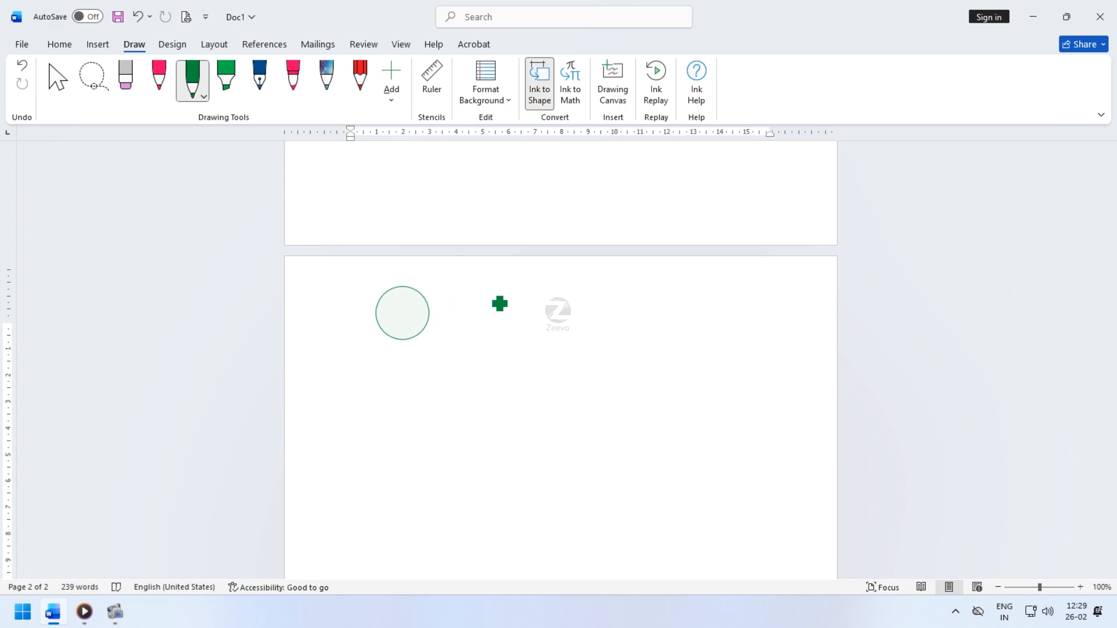
pyautogui.moveTo(492, 298)
pyautogui.mouseDown()
pyautogui.moveTo(474, 312)
pyautogui.moveTo(505, 333)
pyautogui.moveTo(487, 299)
pyautogui.moveTo(580, 328)
pyautogui.mouseUp()
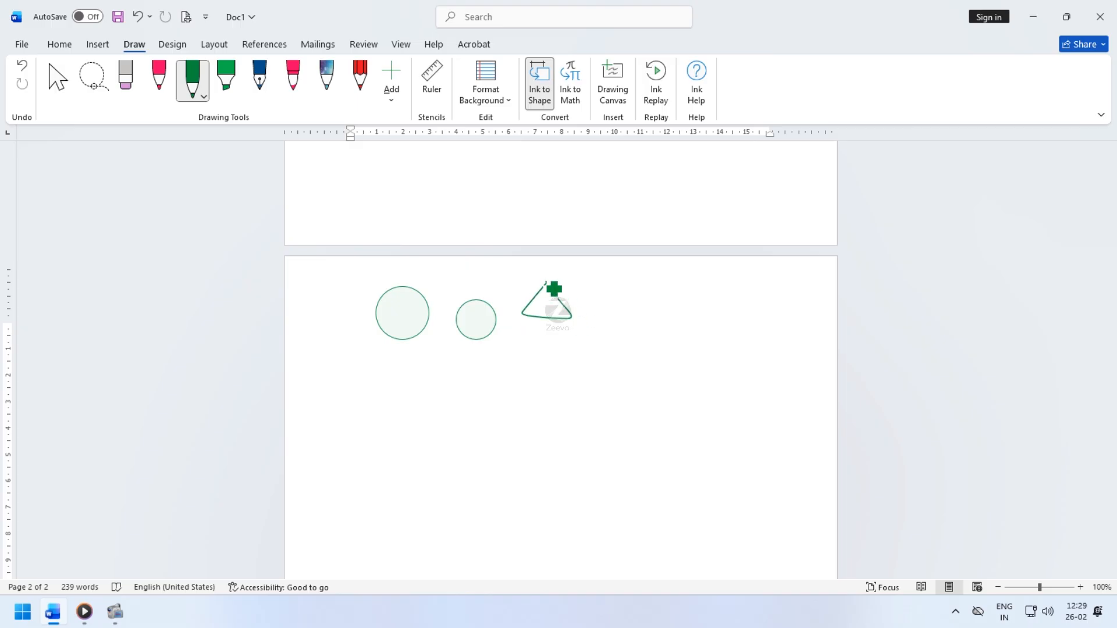
pyautogui.moveTo(554, 288); pyautogui.dragTo(547, 282)
pyautogui.moveTo(633, 282)
pyautogui.mouseDown()
pyautogui.moveTo(635, 340)
pyautogui.moveTo(791, 337)
pyautogui.moveTo(667, 282)
pyautogui.moveTo(632, 284)
pyautogui.mouseUp()
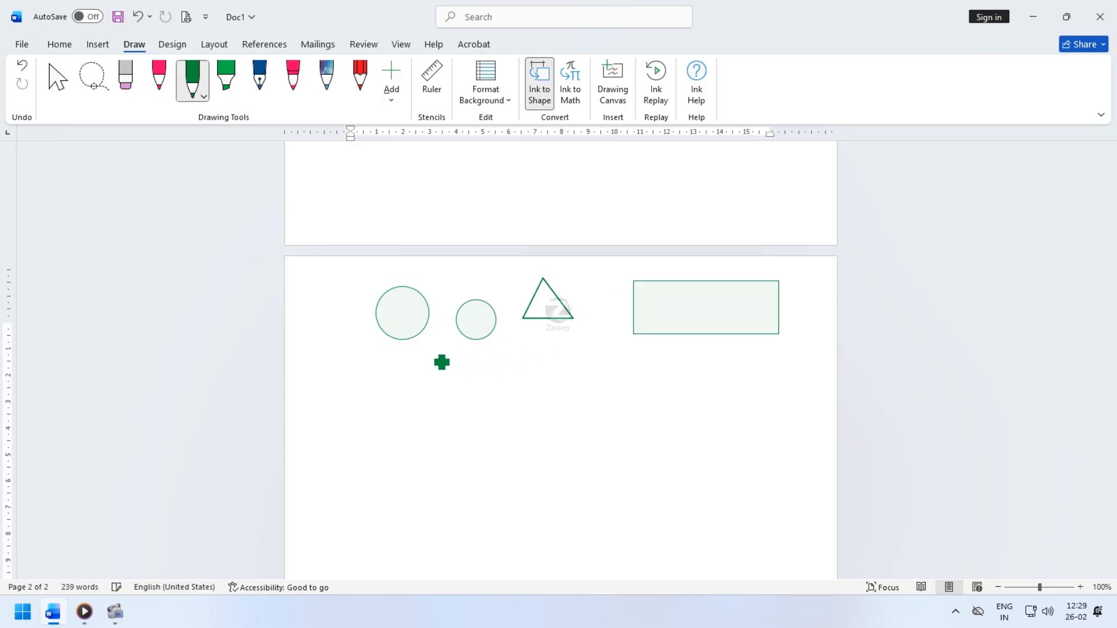
# - Draw a long slanted triangle, a small rectangle and a parallelogram below the first row of shapes
pyautogui.moveTo(382, 362)
pyautogui.mouseDown()
pyautogui.moveTo(364, 421)
pyautogui.moveTo(453, 411)
pyautogui.moveTo(381, 362)
pyautogui.mouseUp()
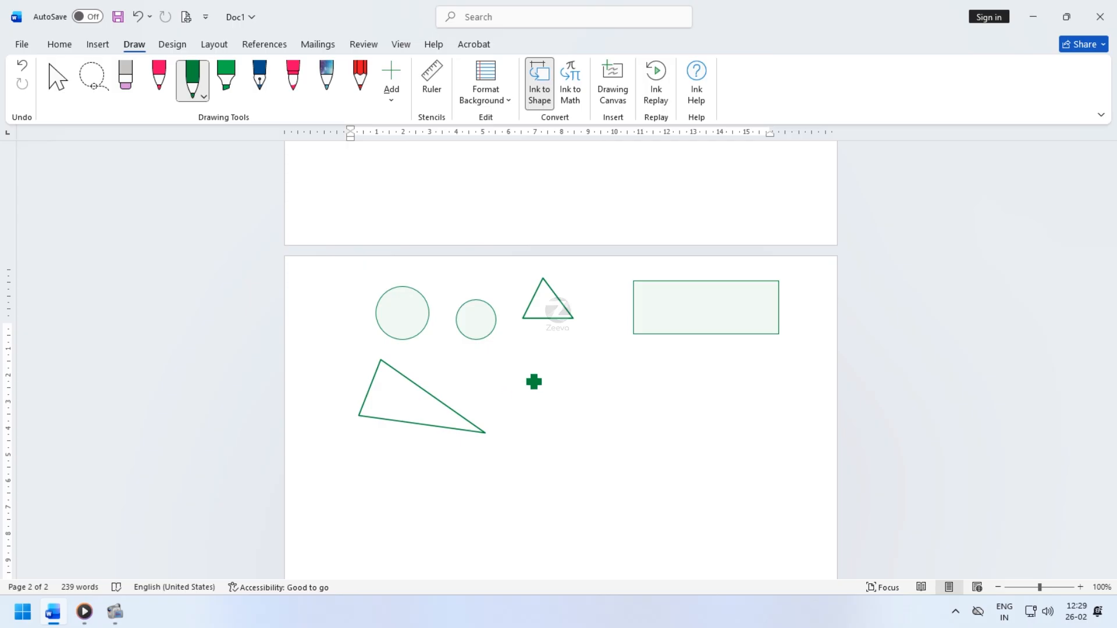
pyautogui.moveTo(527, 365)
pyautogui.mouseDown()
pyautogui.moveTo(614, 426)
pyautogui.moveTo(611, 381)
pyautogui.moveTo(528, 371)
pyautogui.mouseUp()
pyautogui.moveTo(643, 411)
pyautogui.mouseDown()
pyautogui.moveTo(760, 429)
pyautogui.moveTo(778, 396)
pyautogui.moveTo(703, 378)
pyautogui.moveTo(646, 385)
pyautogui.mouseUp()
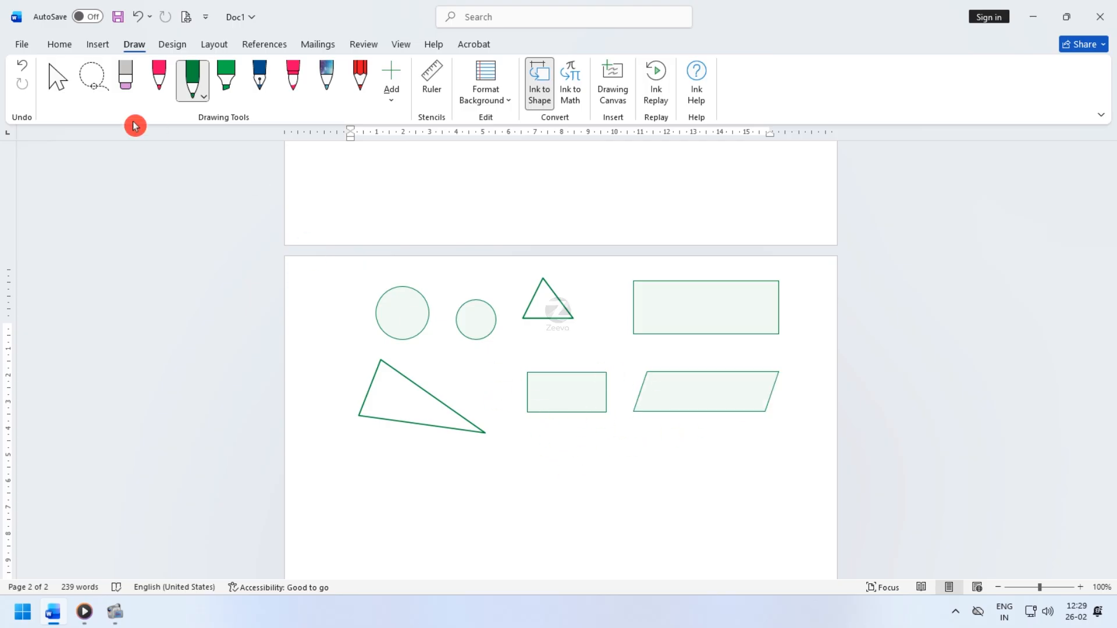
pyautogui.click(398, 317)
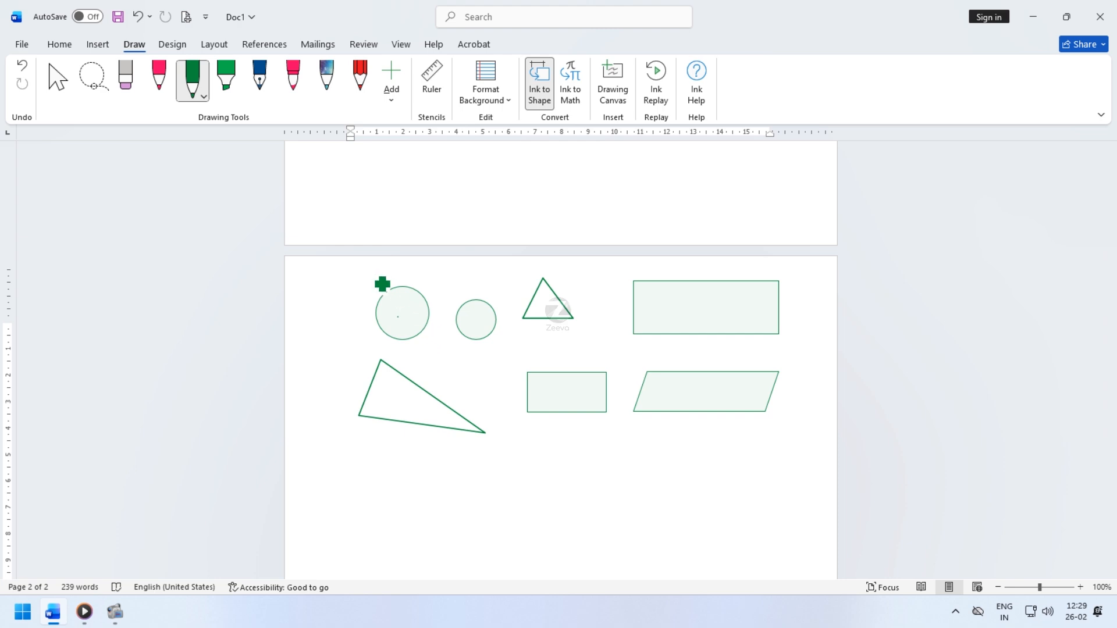
# - Select all the drawn shapes on the second page and delete them
pyautogui.click(58, 80)
pyautogui.click(357, 268)
pyautogui.moveTo(357, 269)
pyautogui.mouseDown()
pyautogui.moveTo(449, 360)
pyautogui.moveTo(588, 406)
pyautogui.mouseUp()
pyautogui.press('Delete')
pyautogui.click(564, 297)
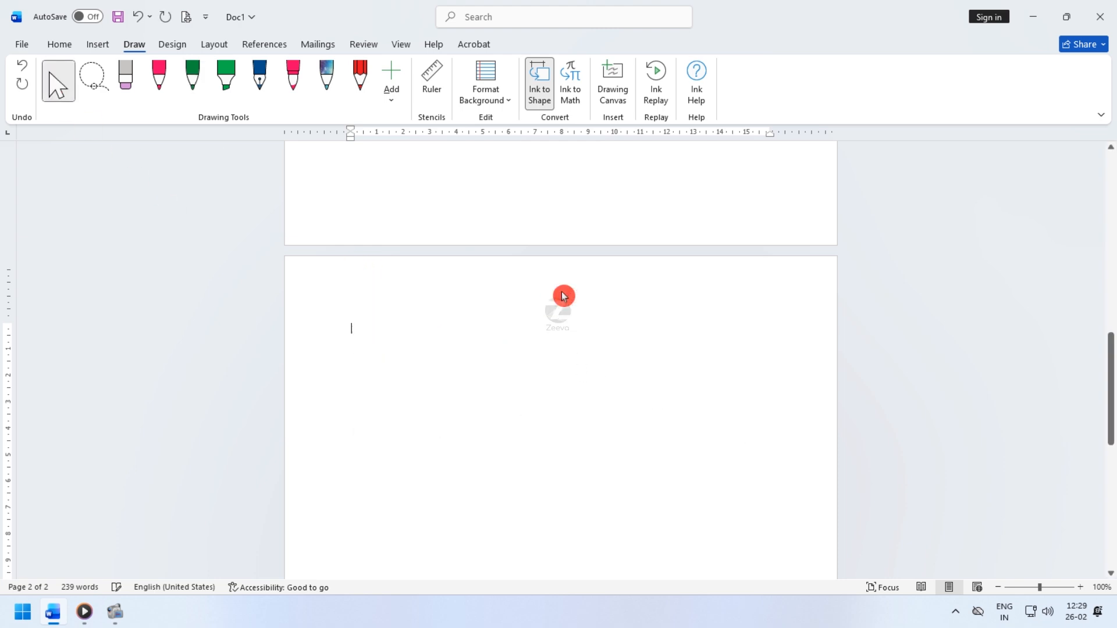
# - Handwrite a² as an Ink to Math equation and erase the superscript 2
pyautogui.click(570, 80)
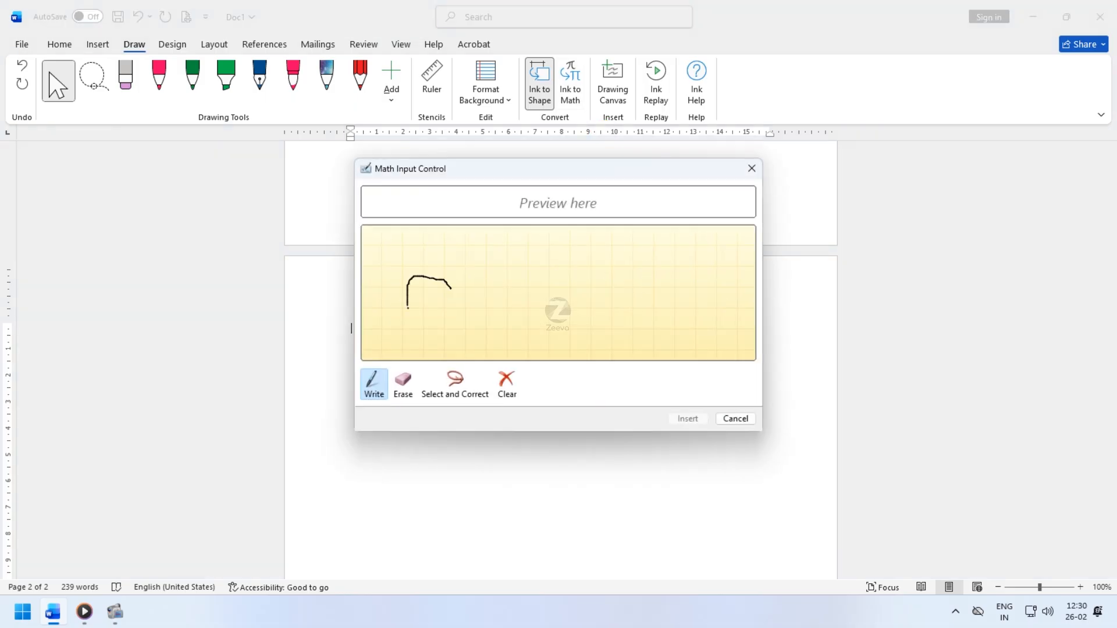
pyautogui.moveTo(480, 311); pyautogui.dragTo(482, 311)
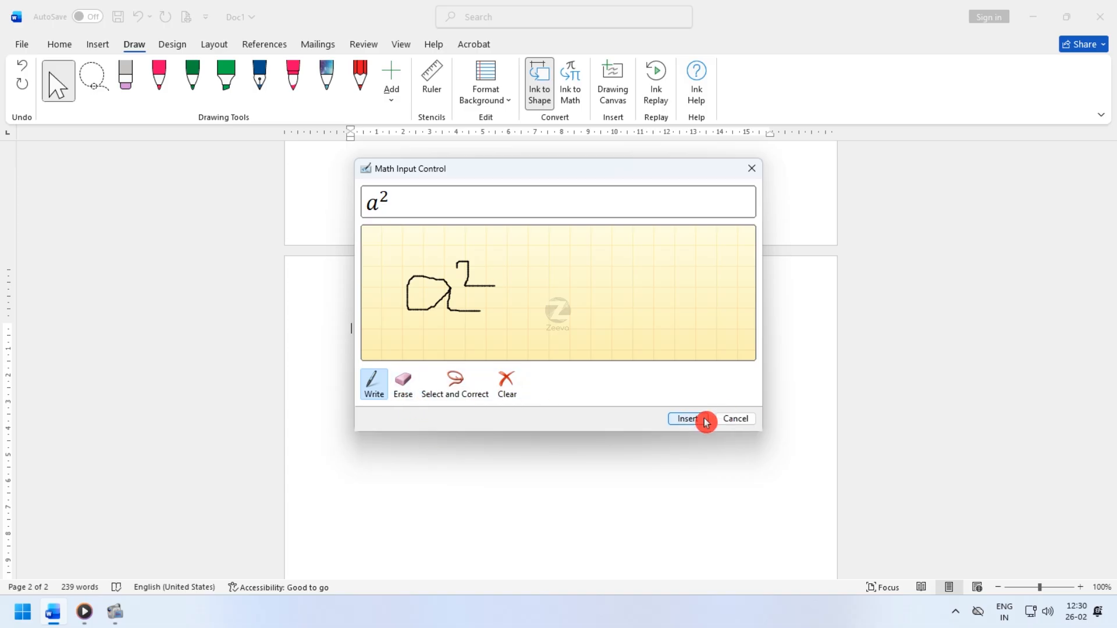
pyautogui.click(408, 387)
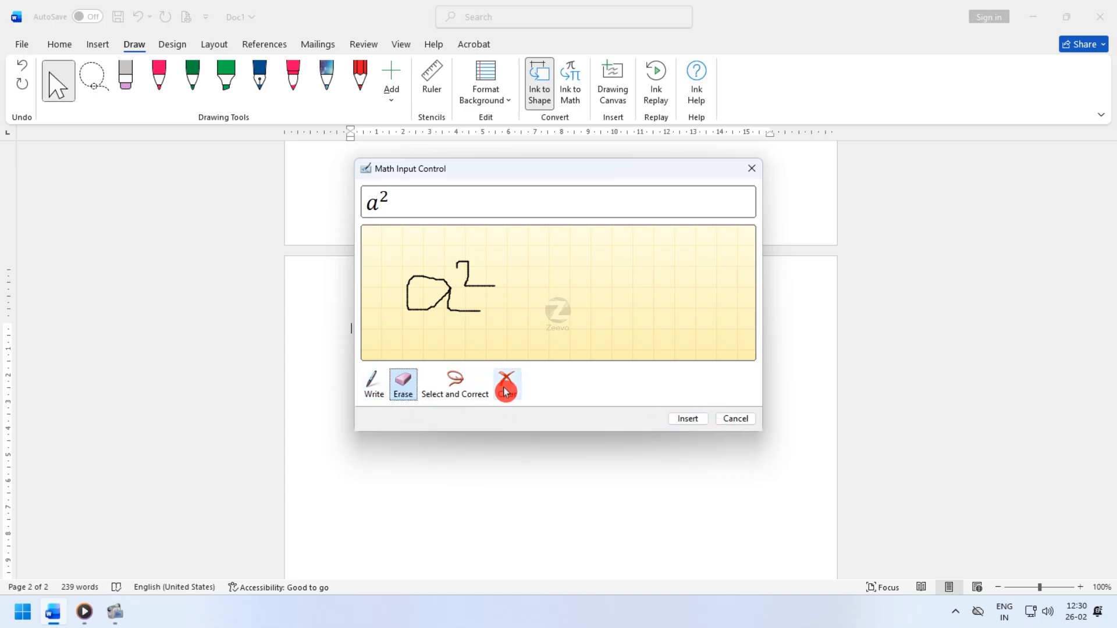
pyautogui.click(472, 284)
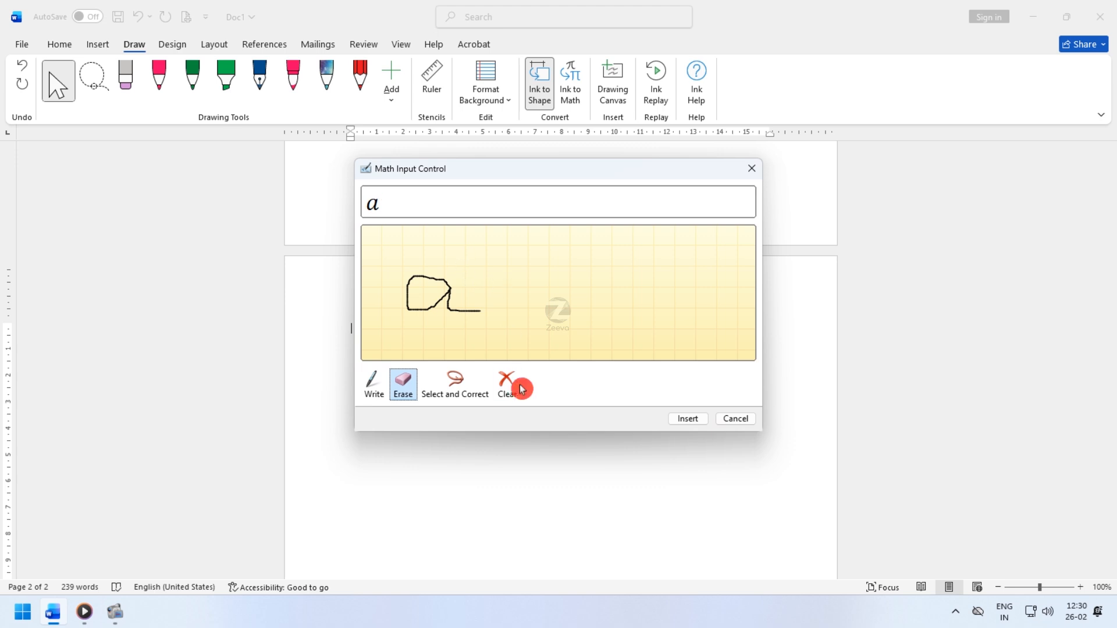
# - Clear the handwritten math, write 1/2 + 3/5 as stacked fractions and insert it as an equation
pyautogui.click(509, 384)
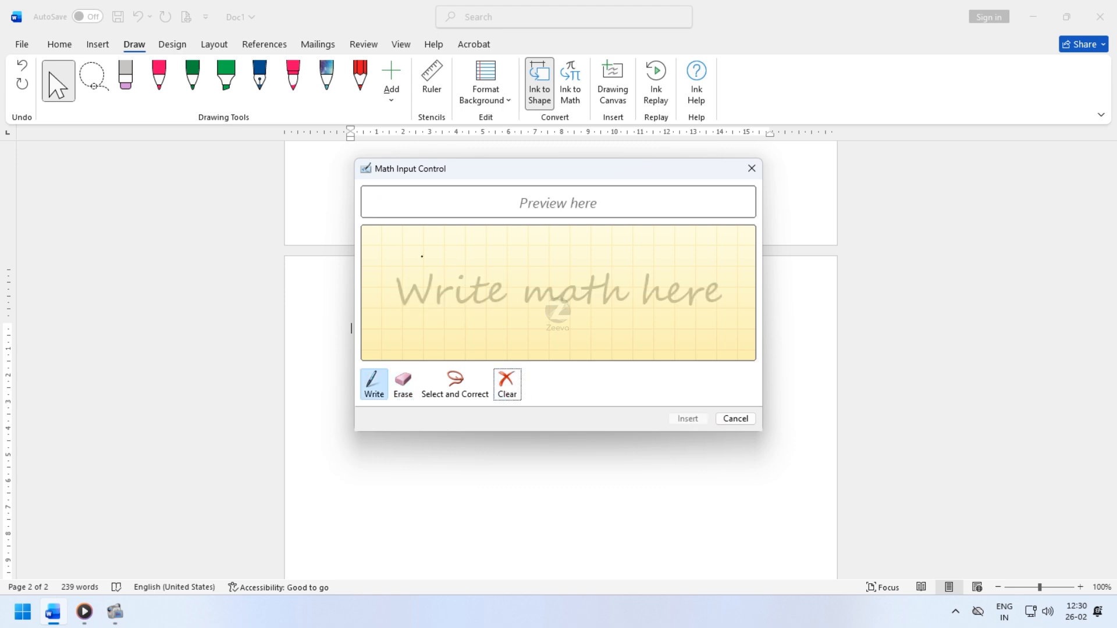
pyautogui.moveTo(422, 244); pyautogui.dragTo(422, 276)
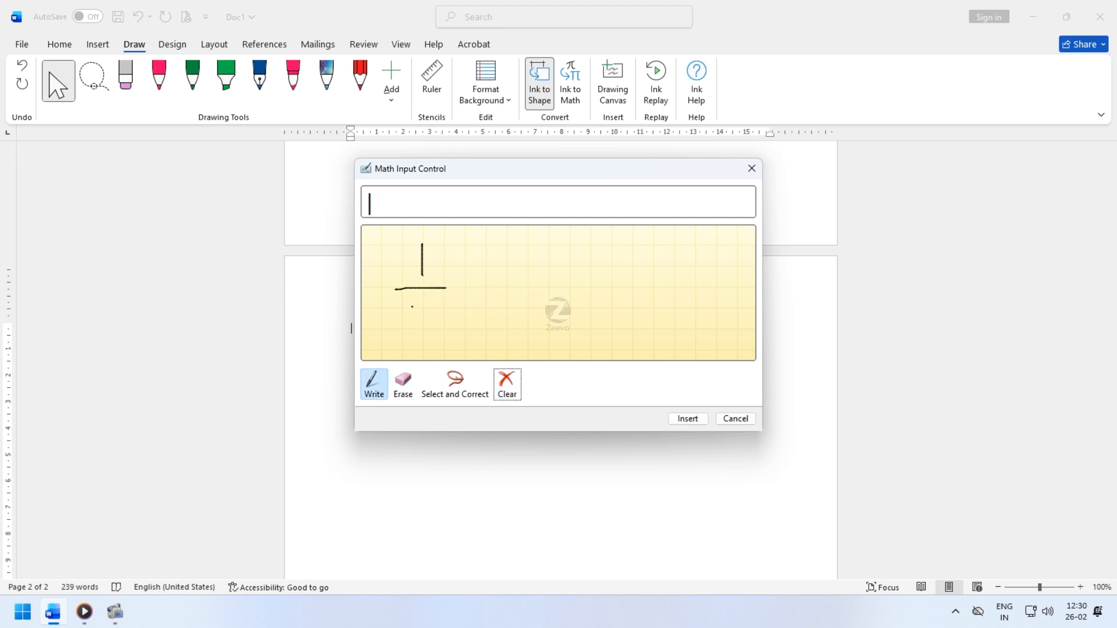
pyautogui.moveTo(410, 326); pyautogui.dragTo(456, 332)
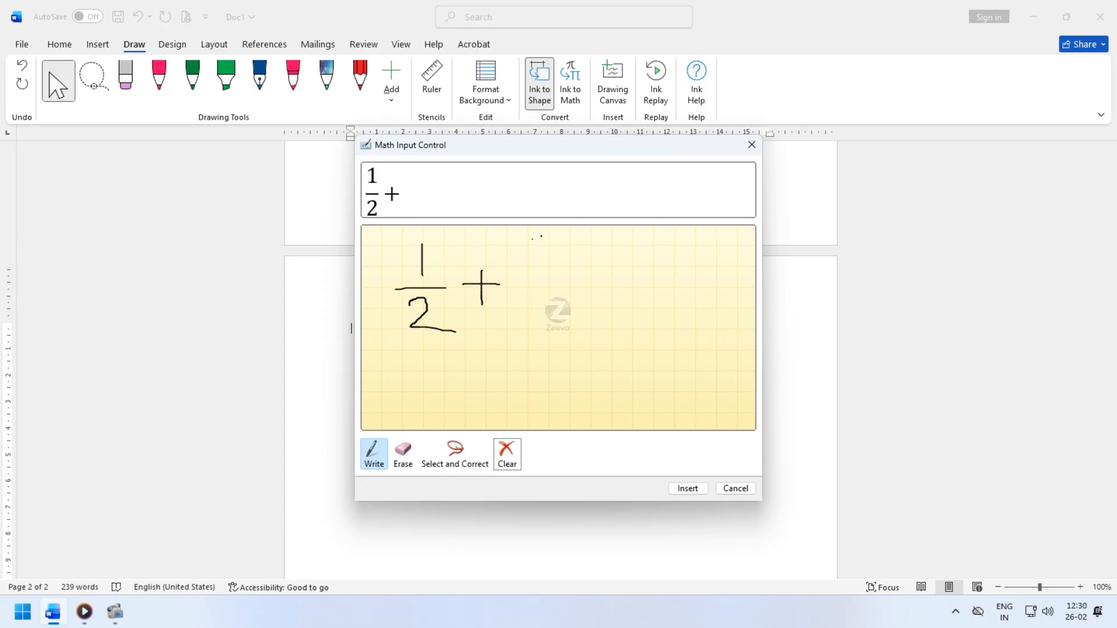
pyautogui.moveTo(541, 236); pyautogui.dragTo(553, 255)
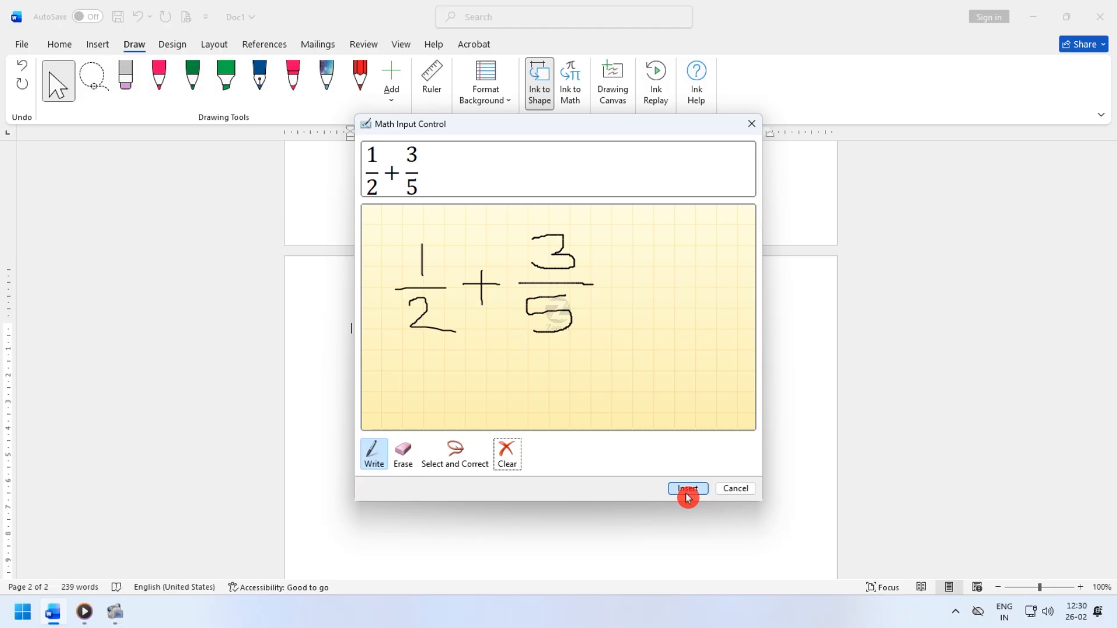
pyautogui.click(687, 490)
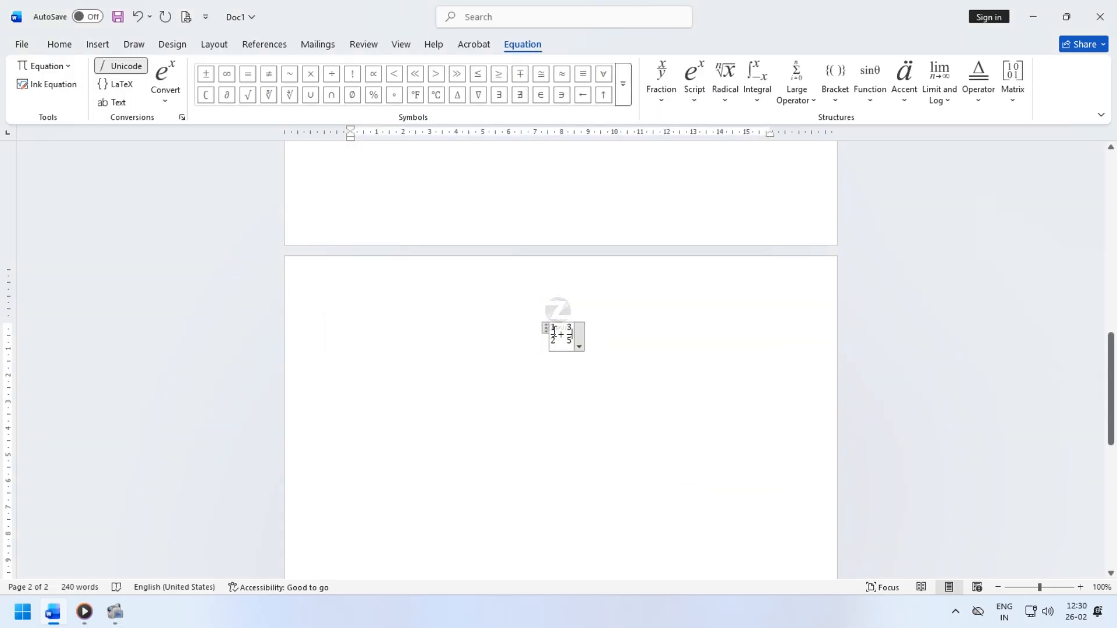
# - Select the inserted fraction equation on the second page and enlarge its font to 14 pt
pyautogui.moveTo(554, 332); pyautogui.dragTo(583, 356)
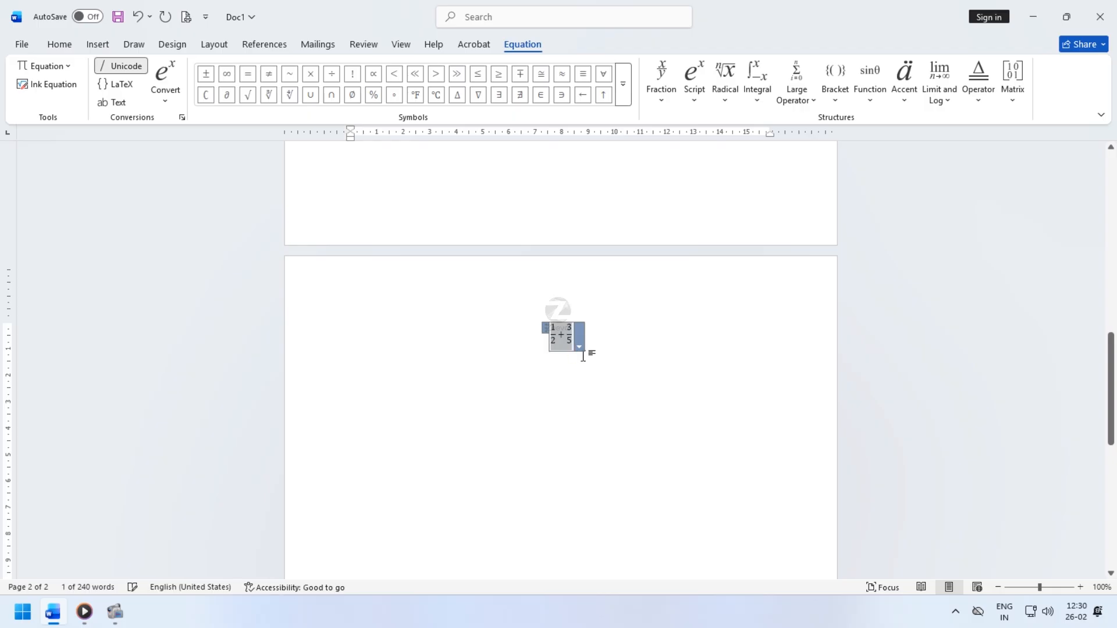
pyautogui.hotkey('ctrl', 'shift', '.')
pyautogui.hotkey('ctrl', 'shift', '.')
pyautogui.hotkey('ctrl', 'shift', '.')
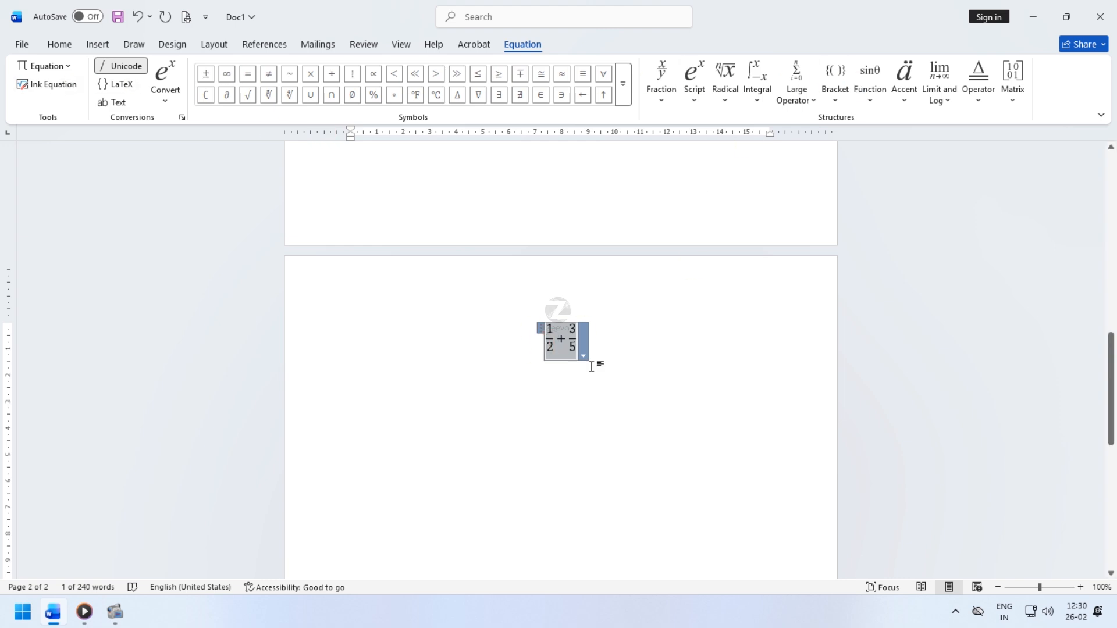
pyautogui.click(609, 367)
pyautogui.click(539, 329)
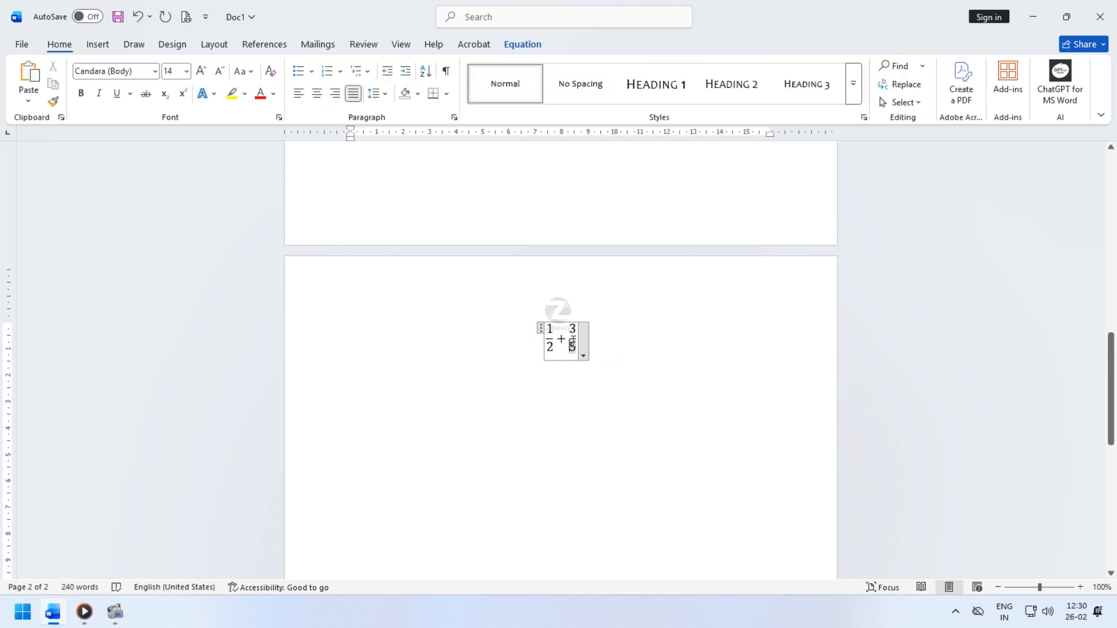
pyautogui.click(539, 329)
pyautogui.doubleClick(538, 332)
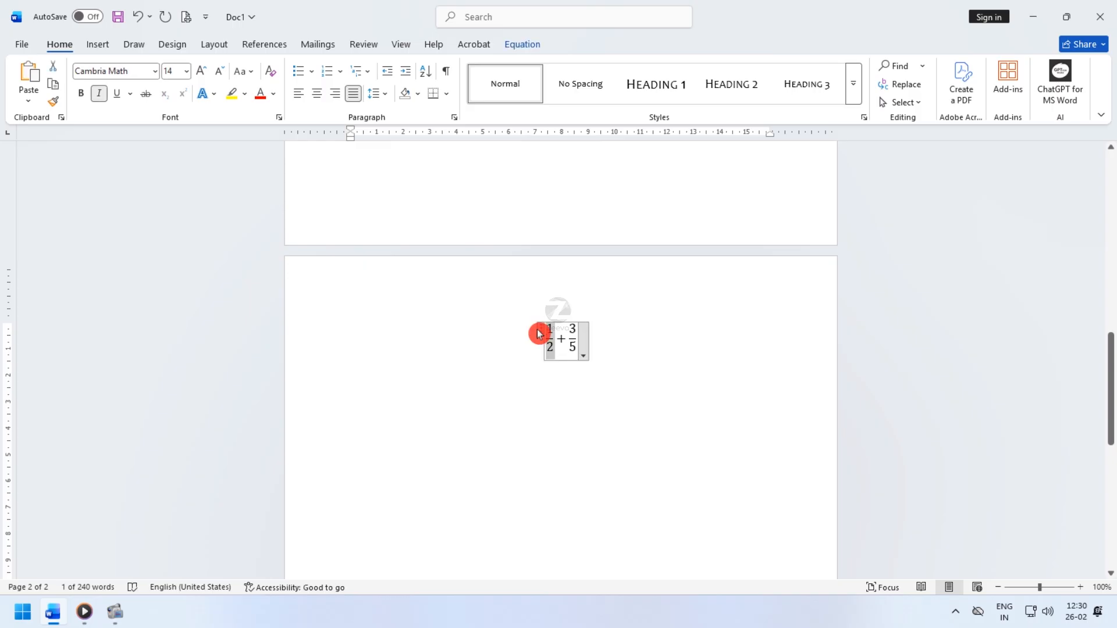
# - Insert a drawing canvas on the first page after the paragraph ending in "galleries."
pyautogui.scroll(9, 538, 329)
pyautogui.scroll(10, 540, 322)
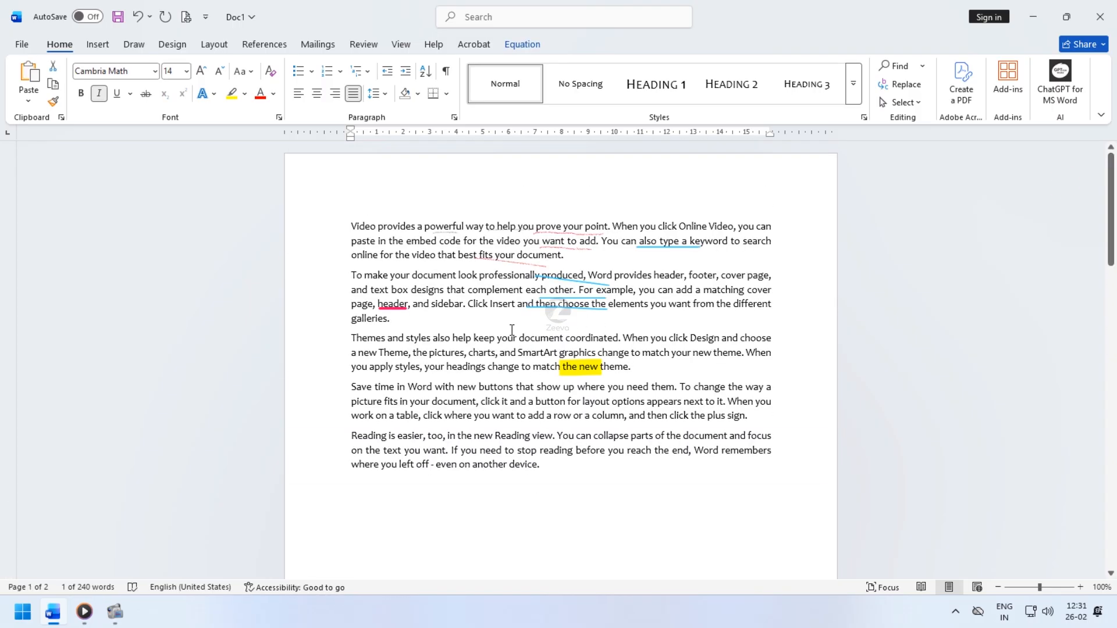
pyautogui.click(512, 330)
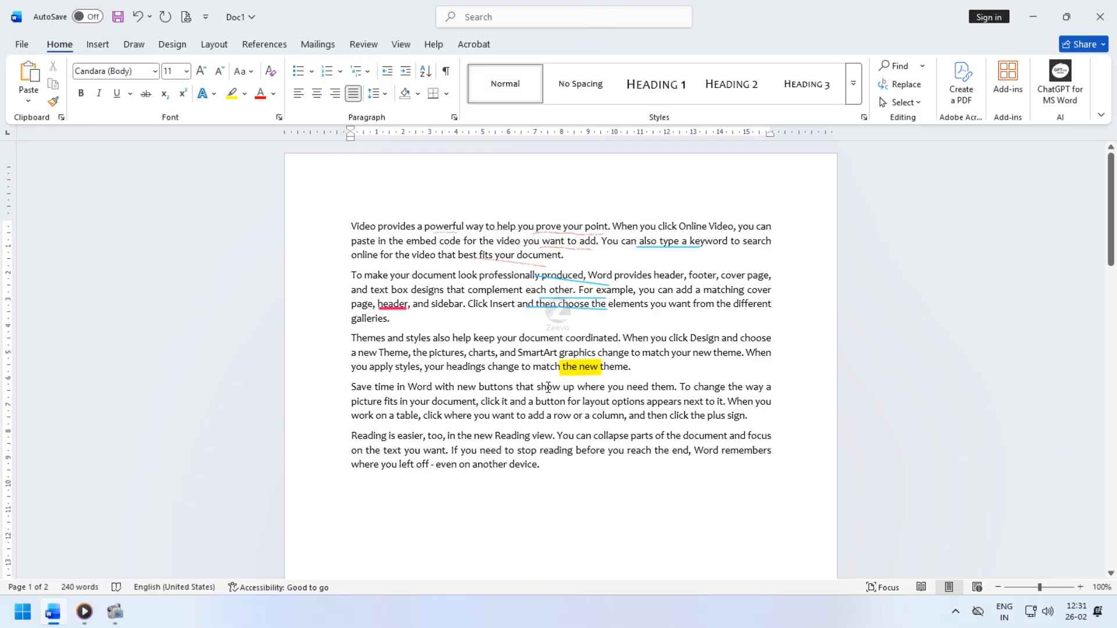
pyautogui.click(103, 44)
pyautogui.click(135, 45)
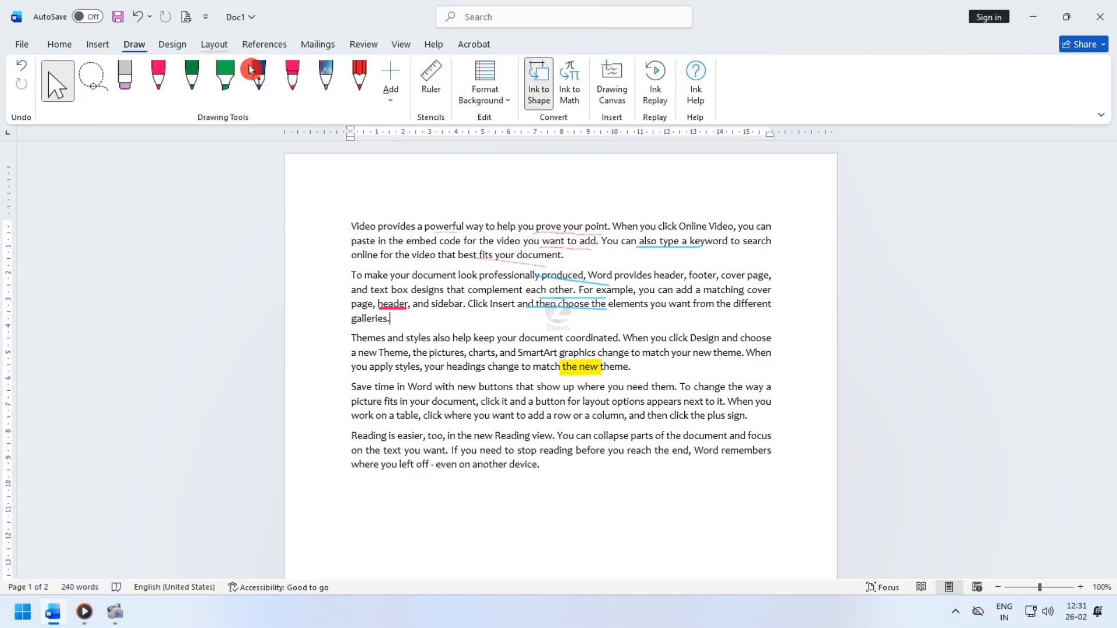
pyautogui.click(615, 79)
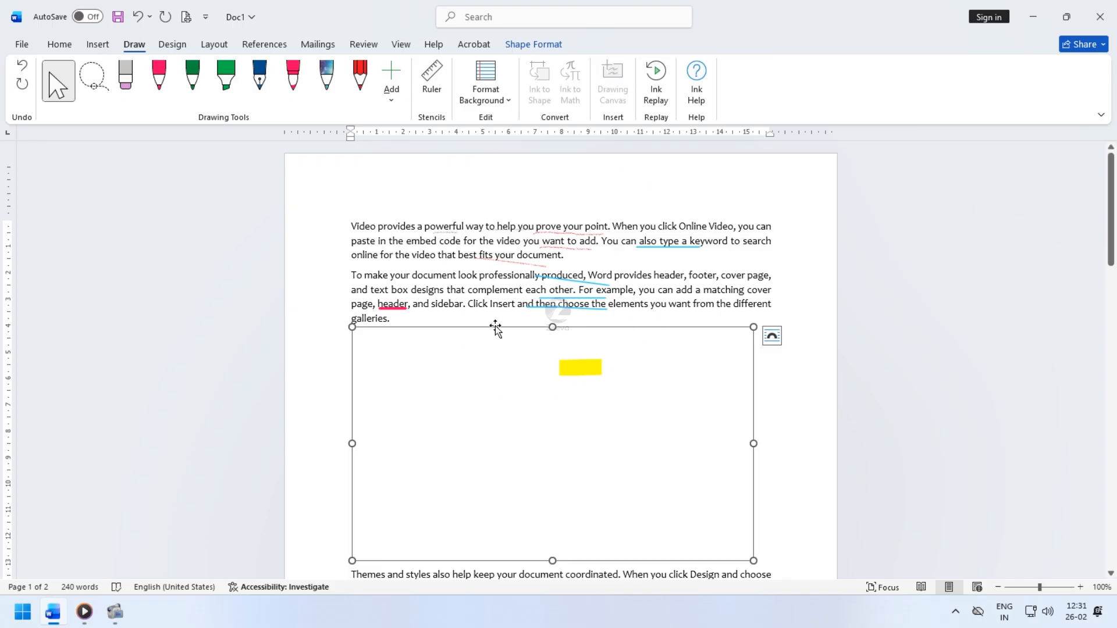
# - Draw a few short freehand strokes in the upper part of the drawing canvas with the pink pen
pyautogui.click(159, 80)
pyautogui.moveTo(392, 388); pyautogui.dragTo(454, 376)
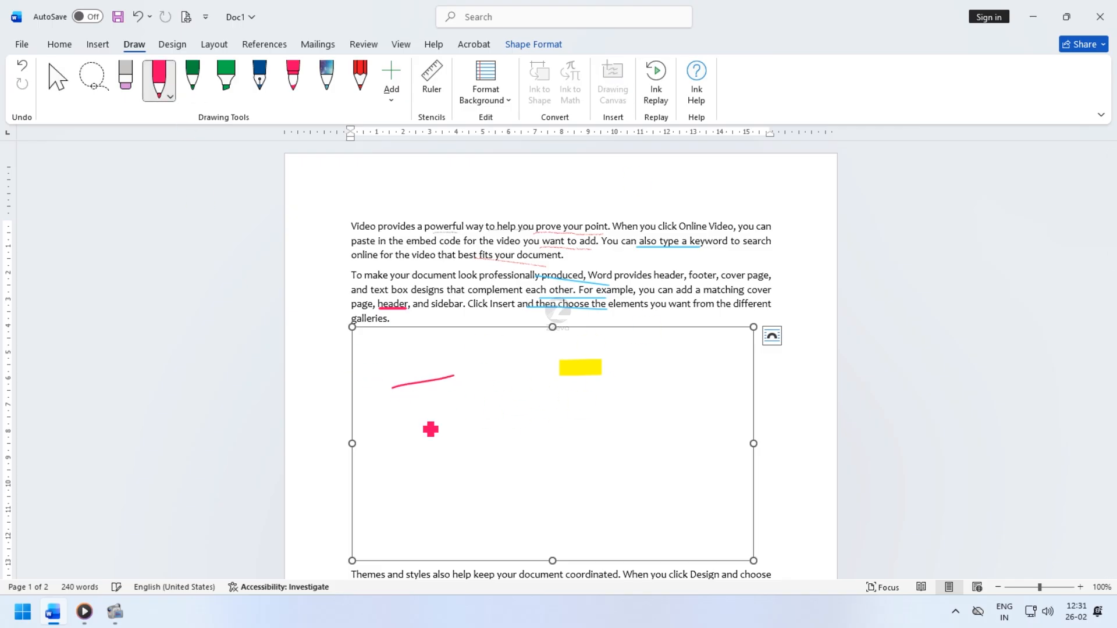
pyautogui.moveTo(432, 414)
pyautogui.mouseDown()
pyautogui.moveTo(458, 380)
pyautogui.moveTo(499, 404)
pyautogui.moveTo(573, 373)
pyautogui.mouseUp()
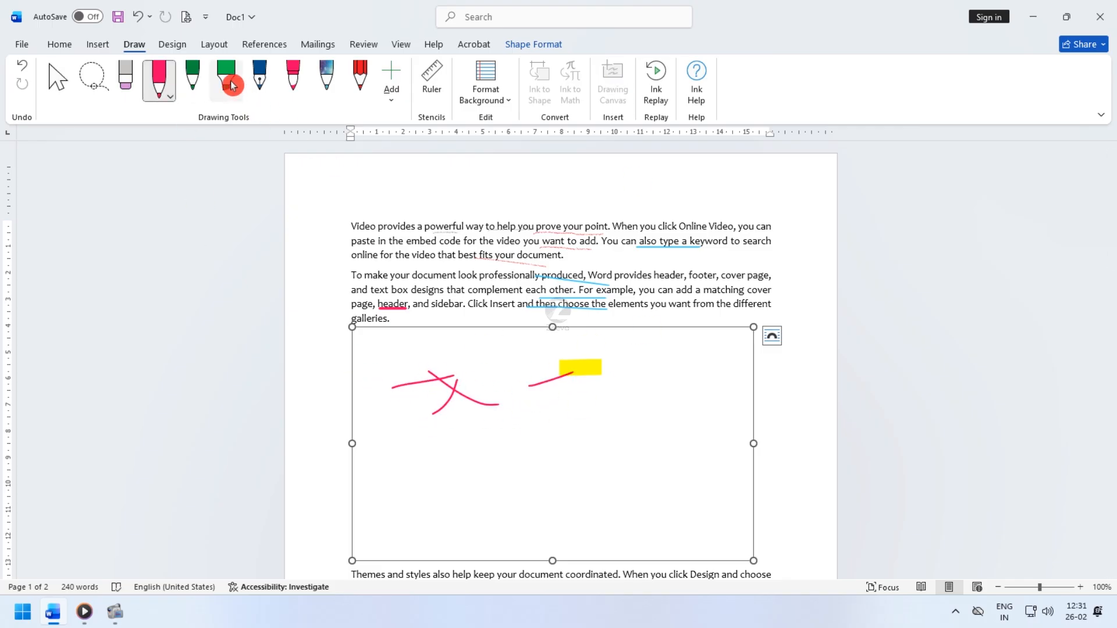
# - Add a thick looped stroke with the green highlighter and thin wavy lines with the green pen on the canvas
pyautogui.click(225, 81)
pyautogui.moveTo(419, 427); pyautogui.dragTo(517, 436)
pyautogui.click(192, 80)
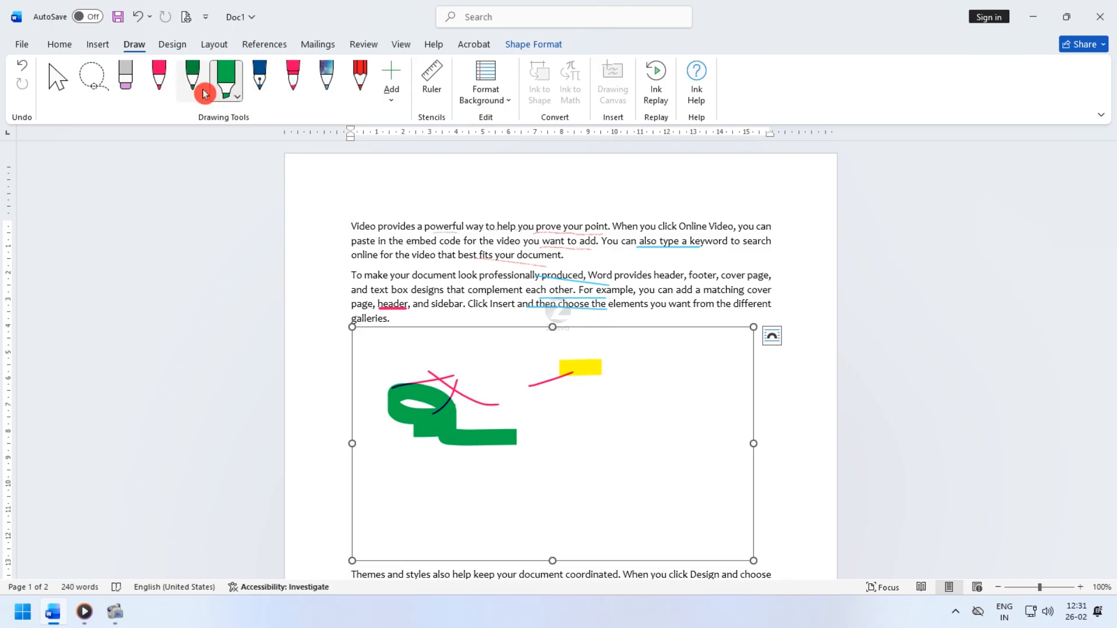
pyautogui.moveTo(494, 491)
pyautogui.mouseDown()
pyautogui.moveTo(531, 464)
pyautogui.moveTo(617, 456)
pyautogui.moveTo(653, 432)
pyautogui.mouseUp()
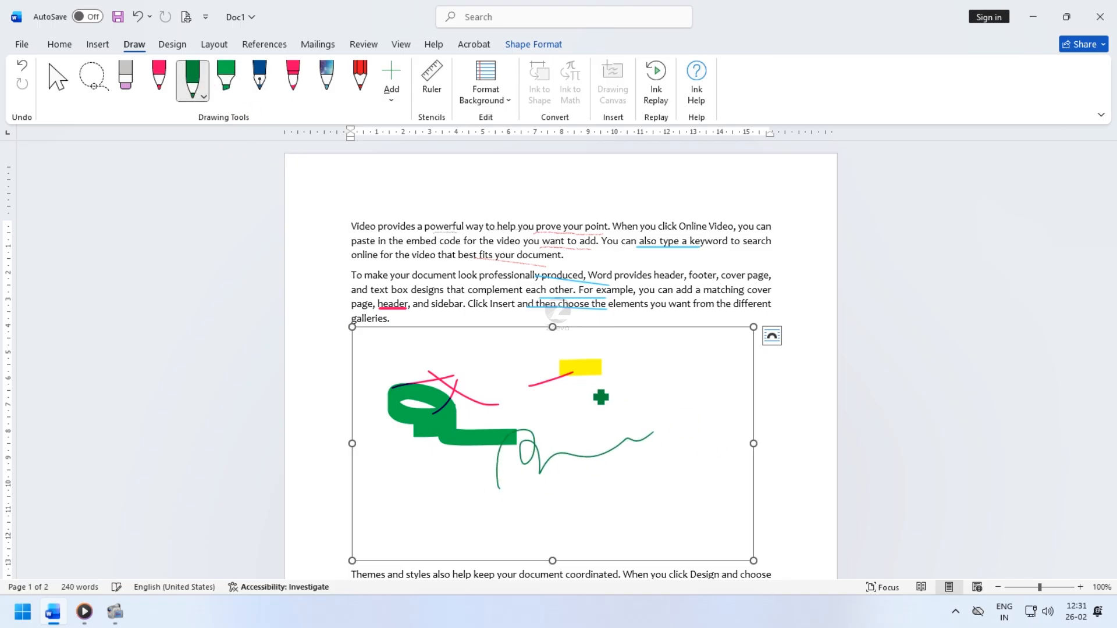
pyautogui.moveTo(583, 385)
pyautogui.mouseDown()
pyautogui.moveTo(583, 447)
pyautogui.moveTo(688, 396)
pyautogui.mouseUp()
# - Draw looping curves and a short diagonal stroke on the canvas with the multicoloured galaxy pen
pyautogui.click(326, 80)
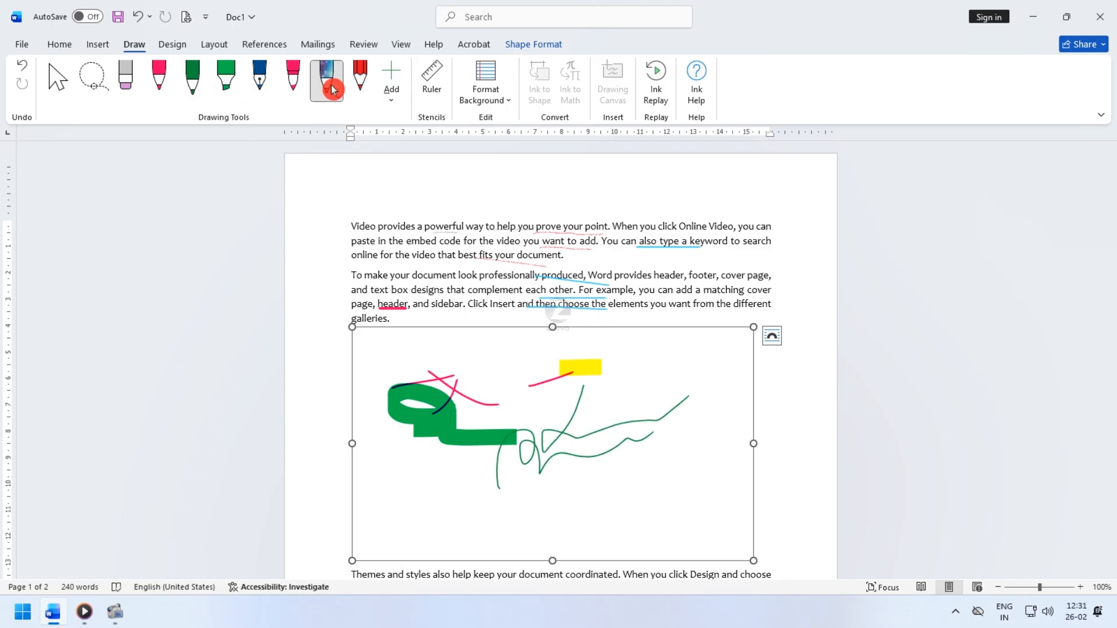
pyautogui.moveTo(507, 342); pyautogui.dragTo(517, 361)
pyautogui.moveTo(577, 416)
pyautogui.mouseDown()
pyautogui.moveTo(479, 393)
pyautogui.moveTo(629, 355)
pyautogui.mouseUp()
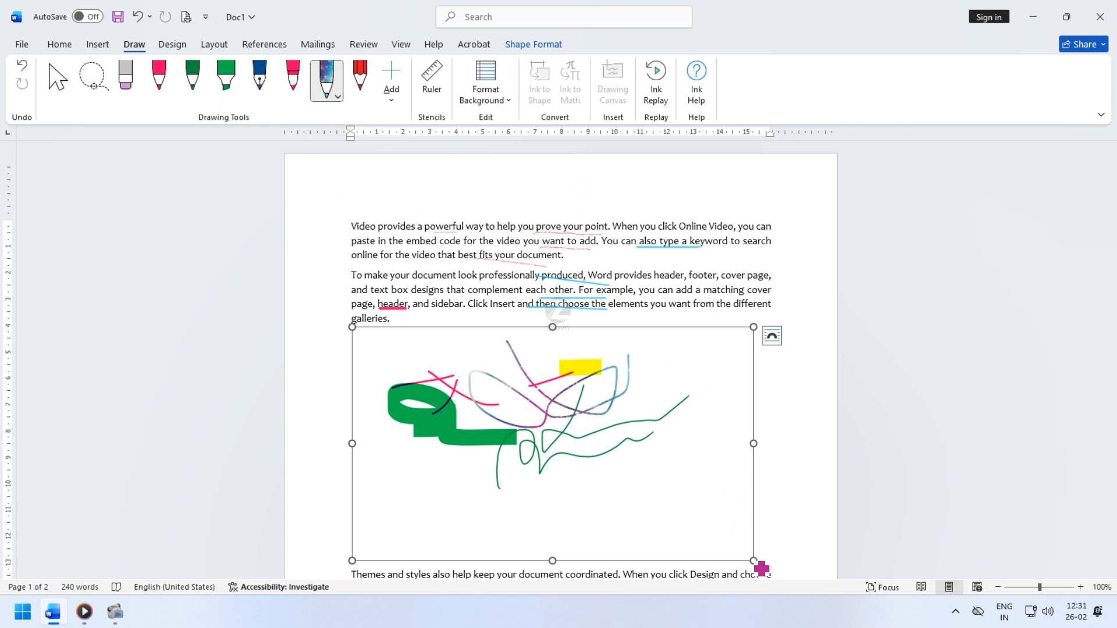
pyautogui.moveTo(641, 459); pyautogui.dragTo(590, 503)
# - Shrink the drawing canvas from its lower-right corner until it fits closely around the ink, and deselect it
pyautogui.click(58, 80)
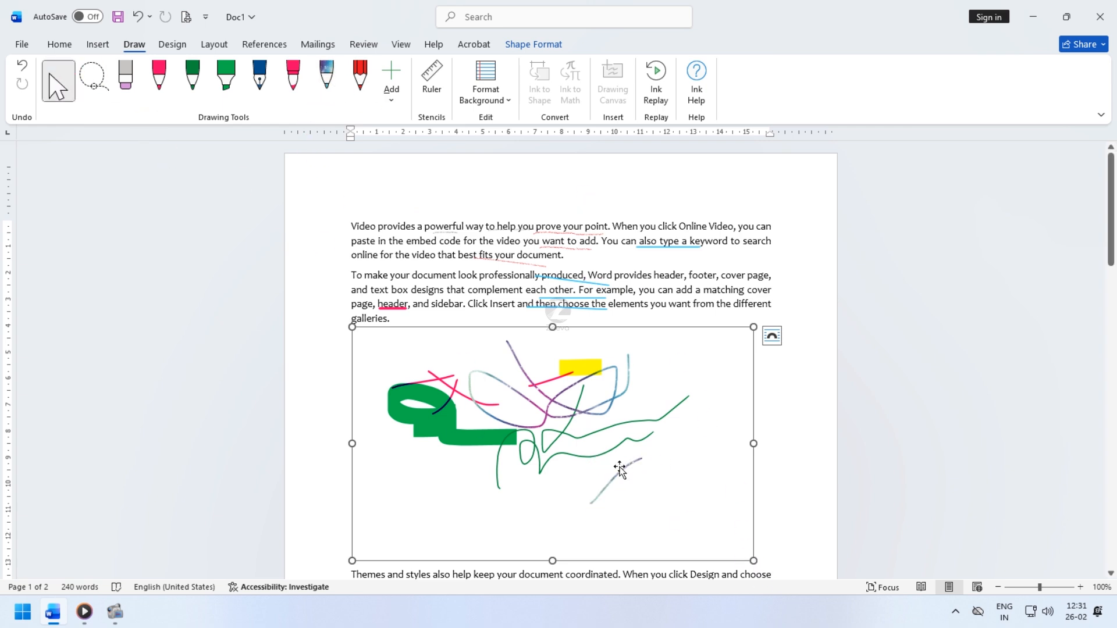
pyautogui.moveTo(753, 560); pyautogui.dragTo(698, 492)
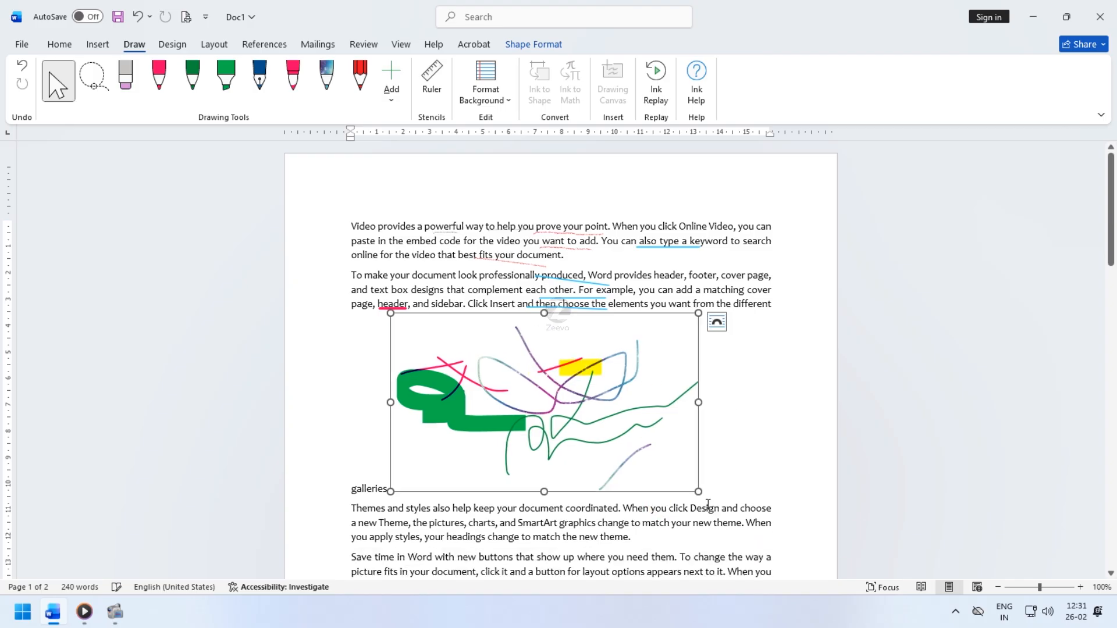
pyautogui.click(769, 445)
pyautogui.scroll(-5, 769, 446)
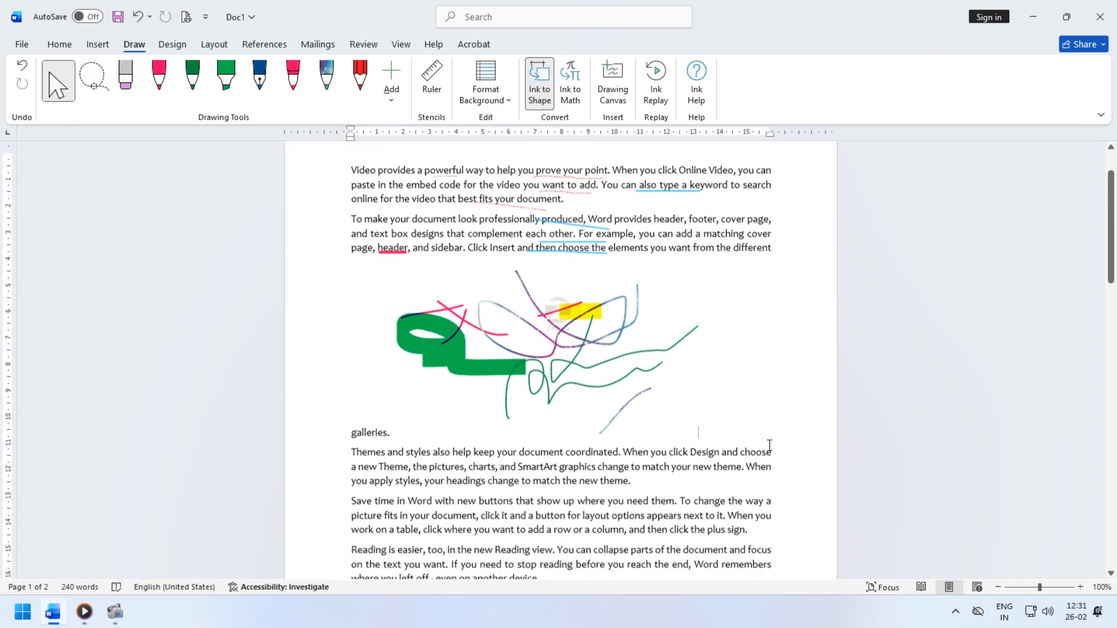
pyautogui.scroll(4, 769, 448)
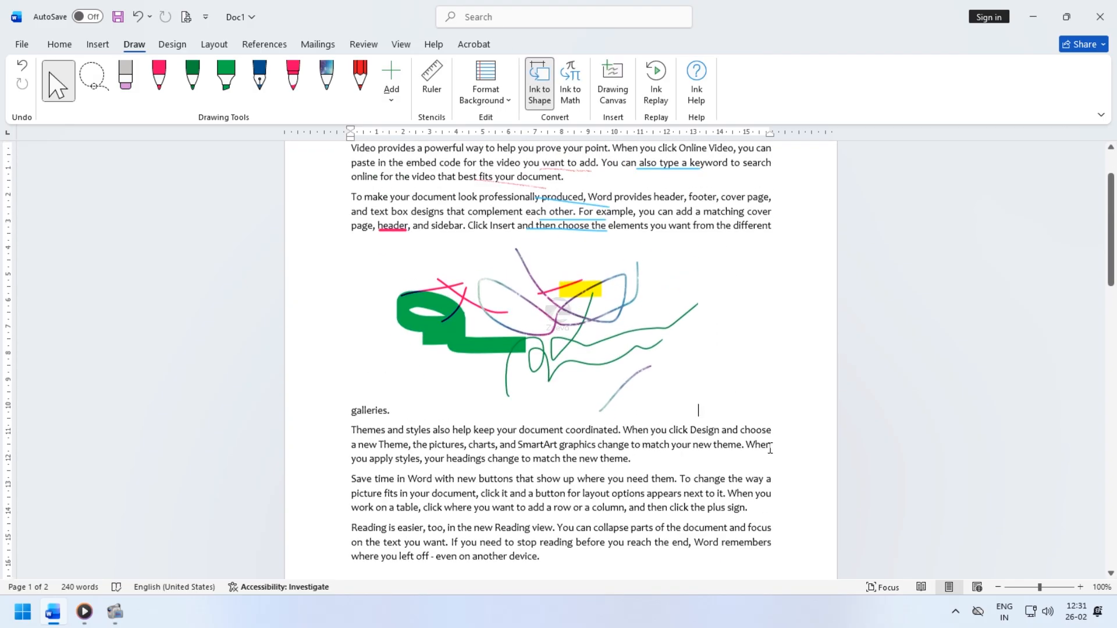